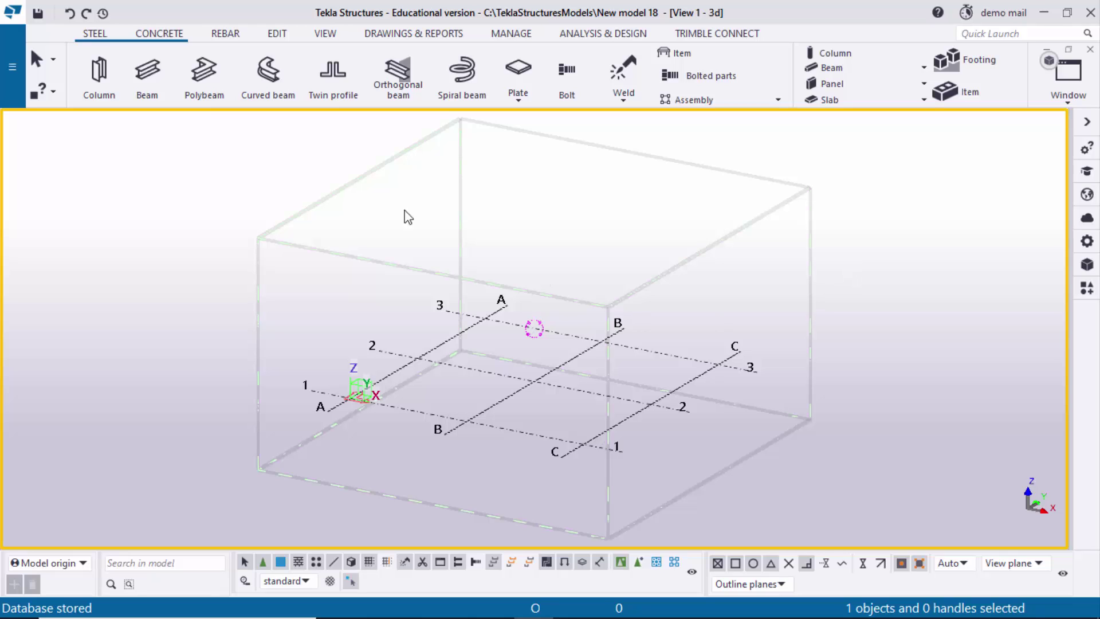
Place a single column at grid intersection B-1
{"action": "left_click", "coordinate": [96, 68]}
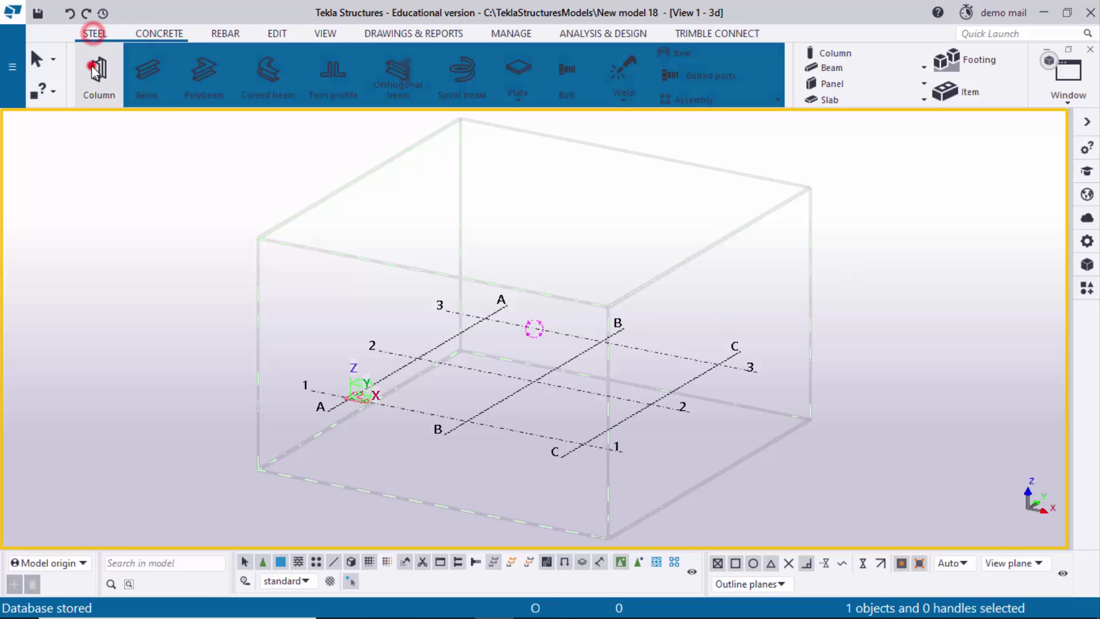
{"action": "scroll", "coordinate": [459, 424], "scroll_direction": "up", "scroll_amount": 3}
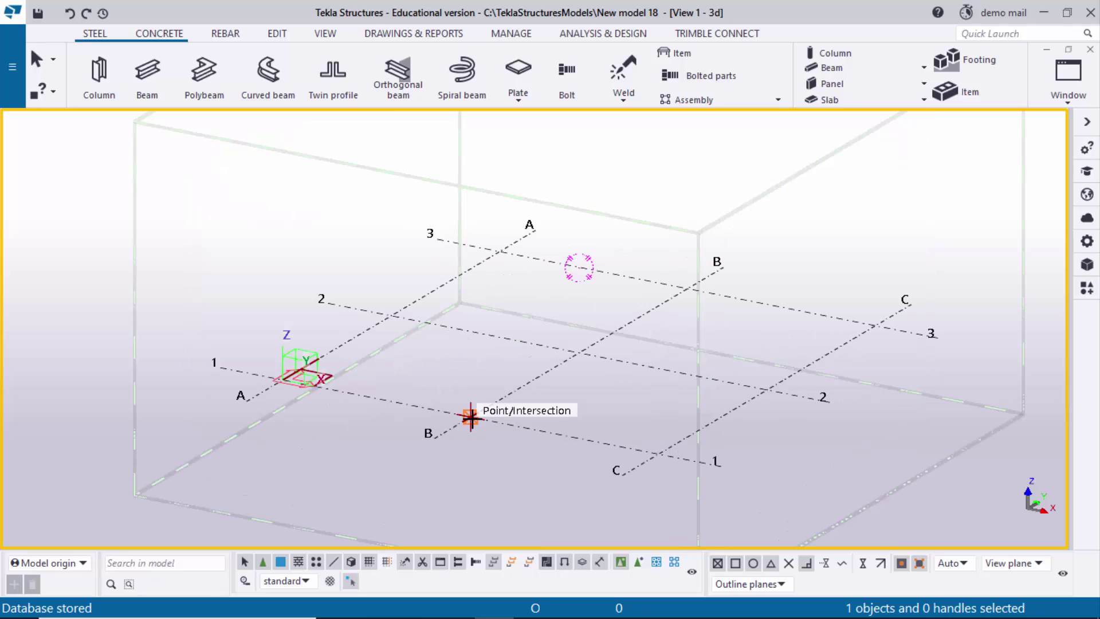
{"action": "left_click", "coordinate": [471, 417]}
{"action": "right_click", "coordinate": [551, 179]}
{"action": "left_click", "coordinate": [573, 191]}
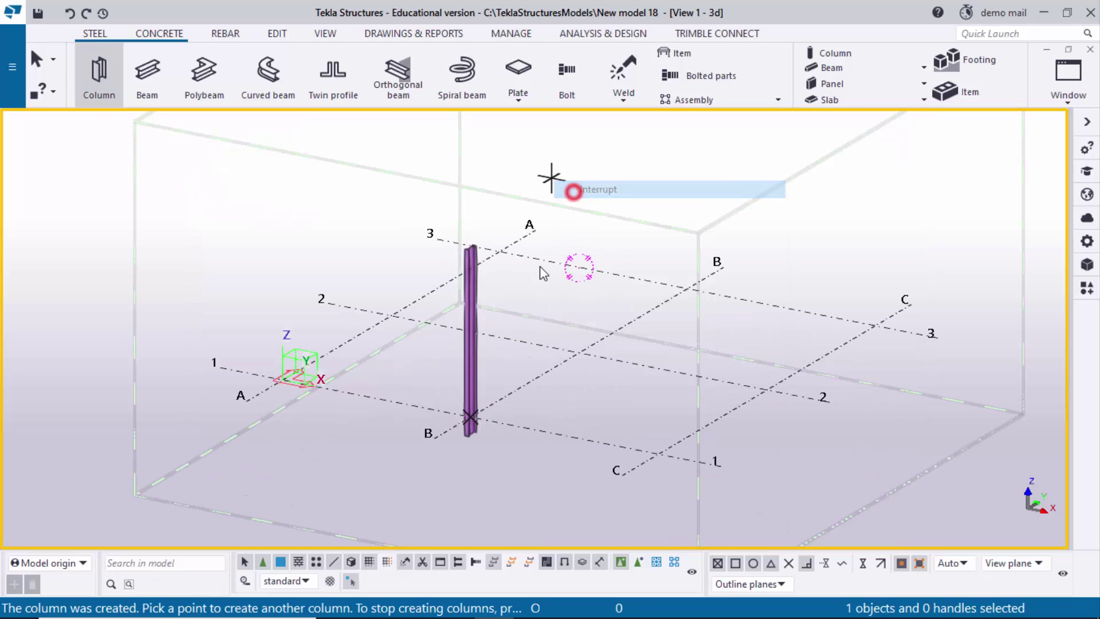
Change the column's bottom level from -500 mm to 0 mm so it stands 5000 mm tall
{"action": "scroll", "coordinate": [458, 321], "scroll_direction": "up", "scroll_amount": 5}
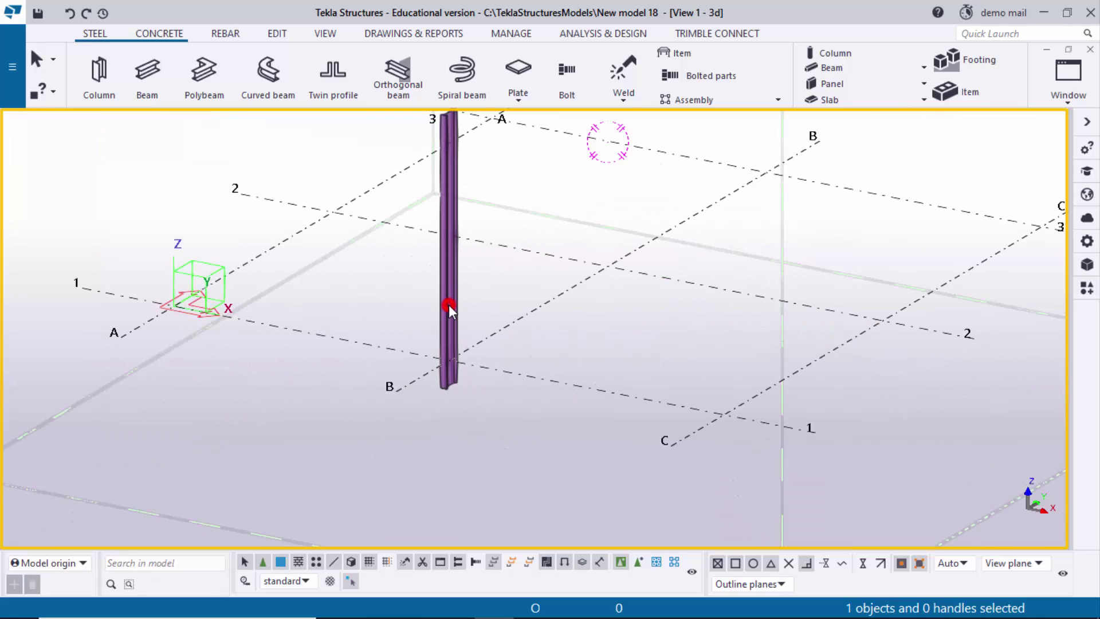
{"action": "left_click", "coordinate": [449, 305]}
{"action": "double_click", "coordinate": [448, 305]}
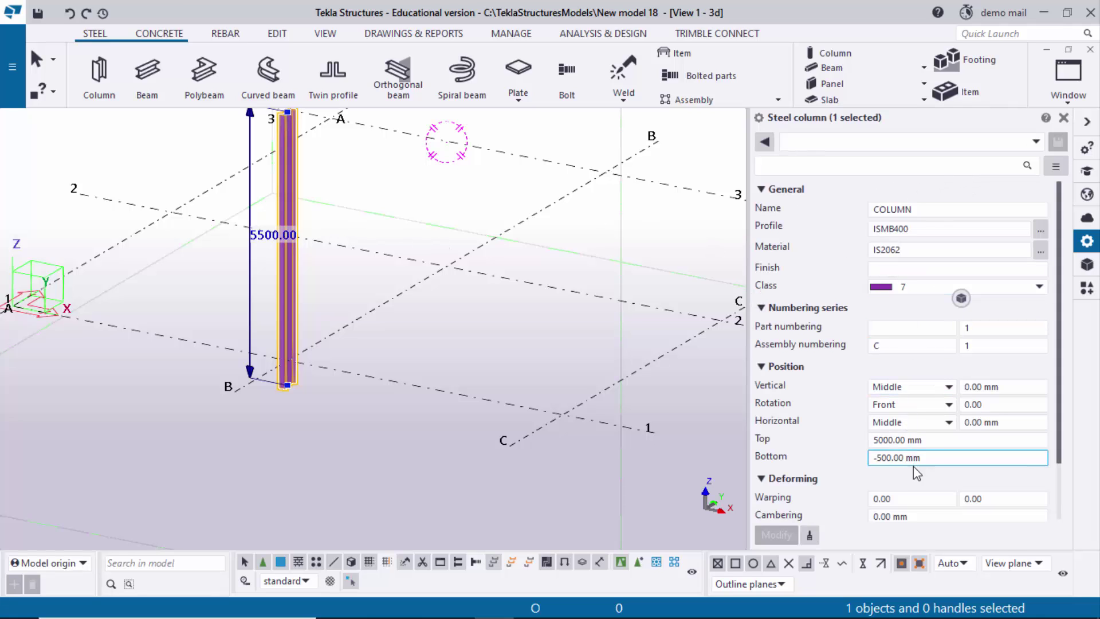
{"action": "left_click", "coordinate": [951, 455]}
{"action": "triple_click", "coordinate": [952, 455]}
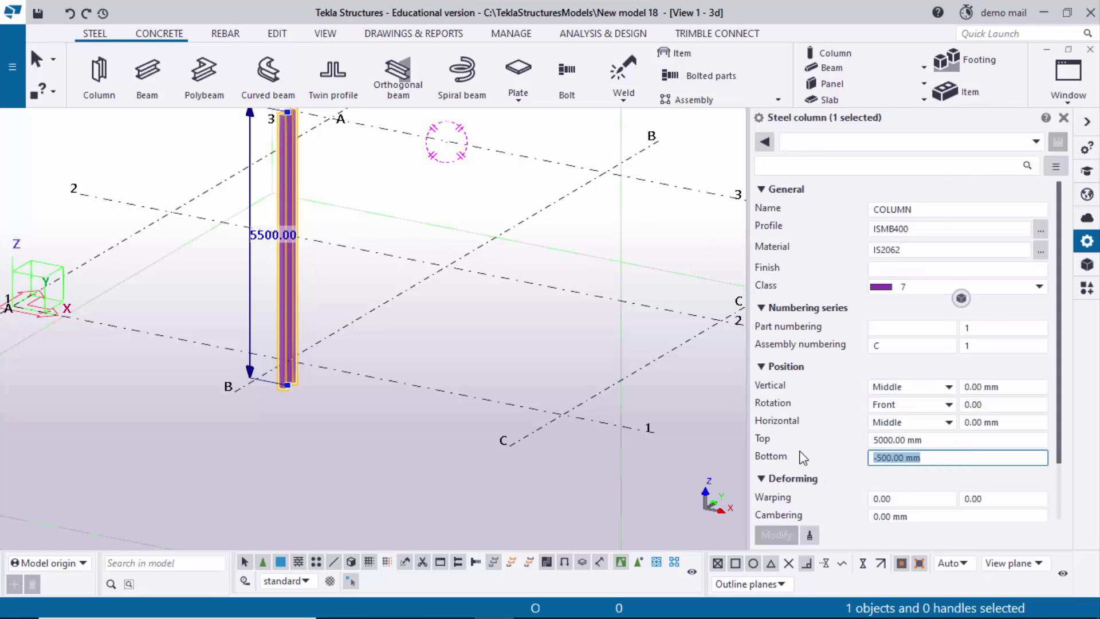
{"action": "type", "text": "0"}
{"action": "left_click", "coordinate": [776, 534]}
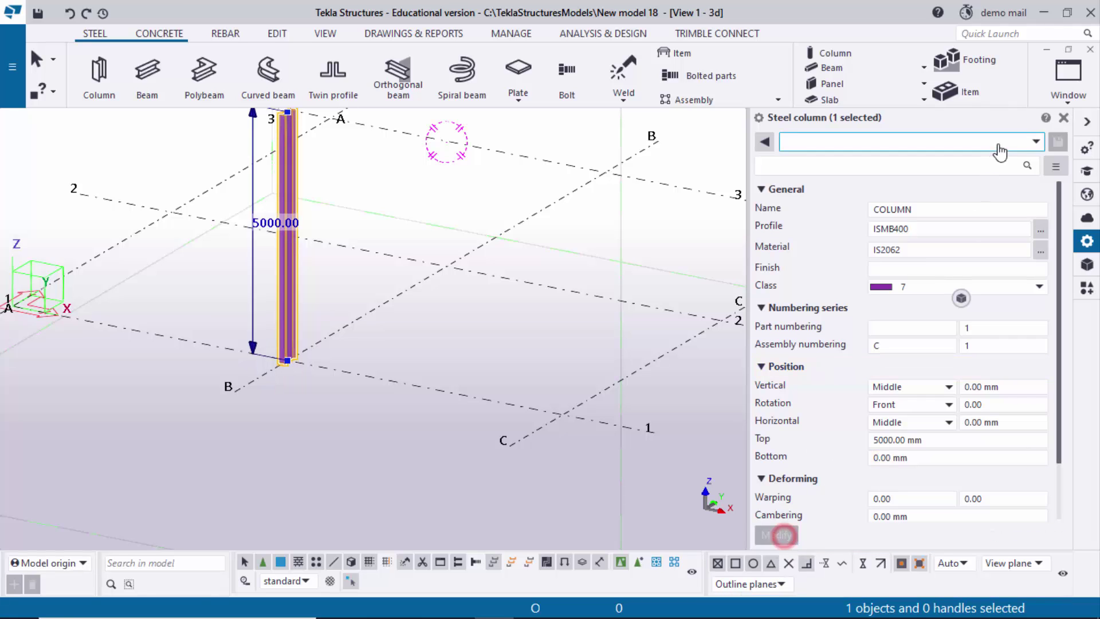
{"action": "left_click", "coordinate": [1063, 117]}
{"action": "left_click", "coordinate": [592, 307]}
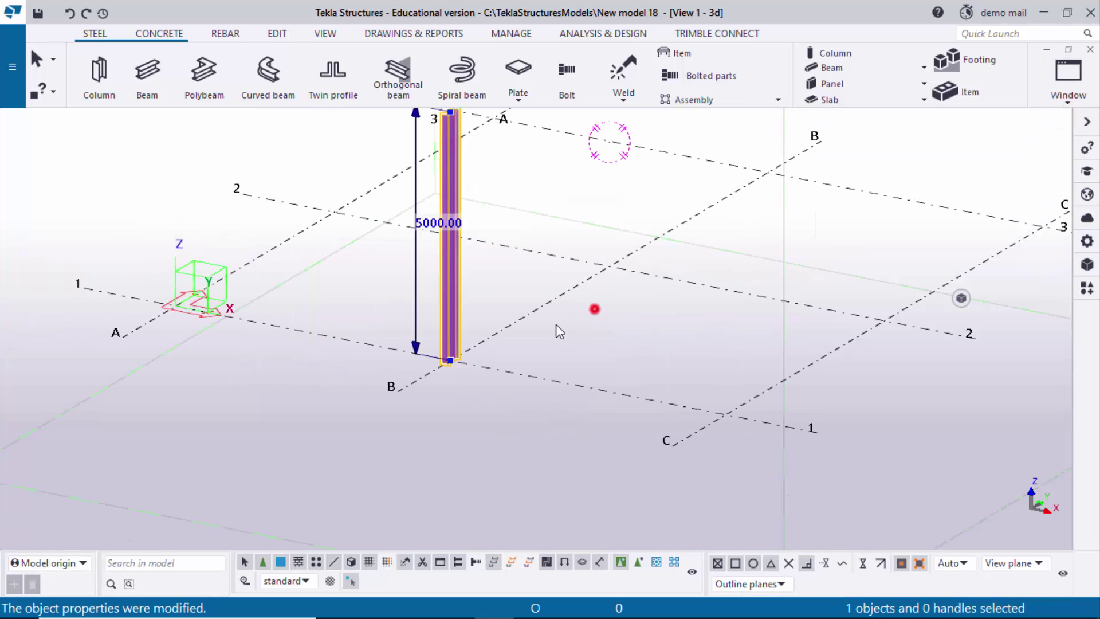
{"action": "scroll", "coordinate": [429, 366], "scroll_direction": "up", "scroll_amount": 2}
{"action": "scroll", "coordinate": [429, 367], "scroll_direction": "up", "scroll_amount": 3}
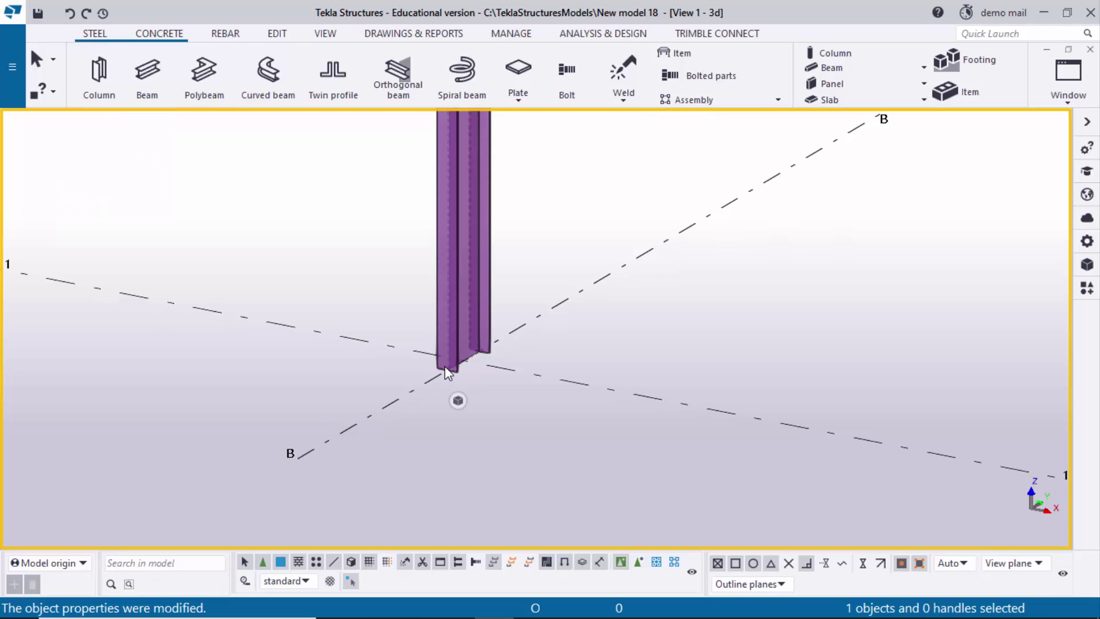
Search the catalog for 1042 and attach a Base plate (1042) at the column's base point
{"action": "key", "text": "ctrl+f"}
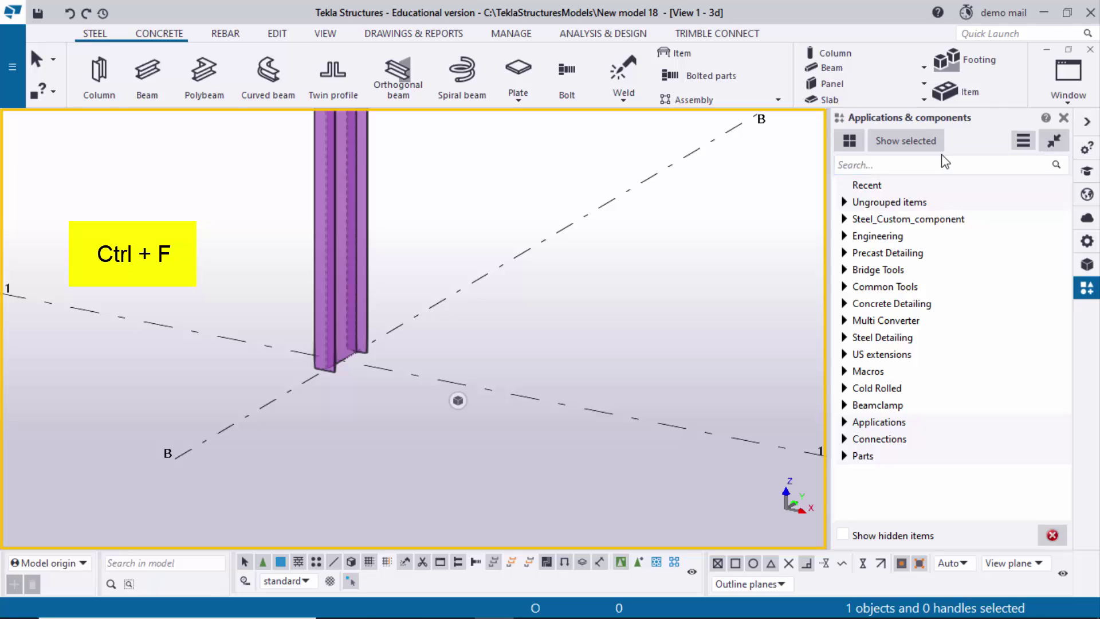
{"action": "left_click", "coordinate": [908, 162]}
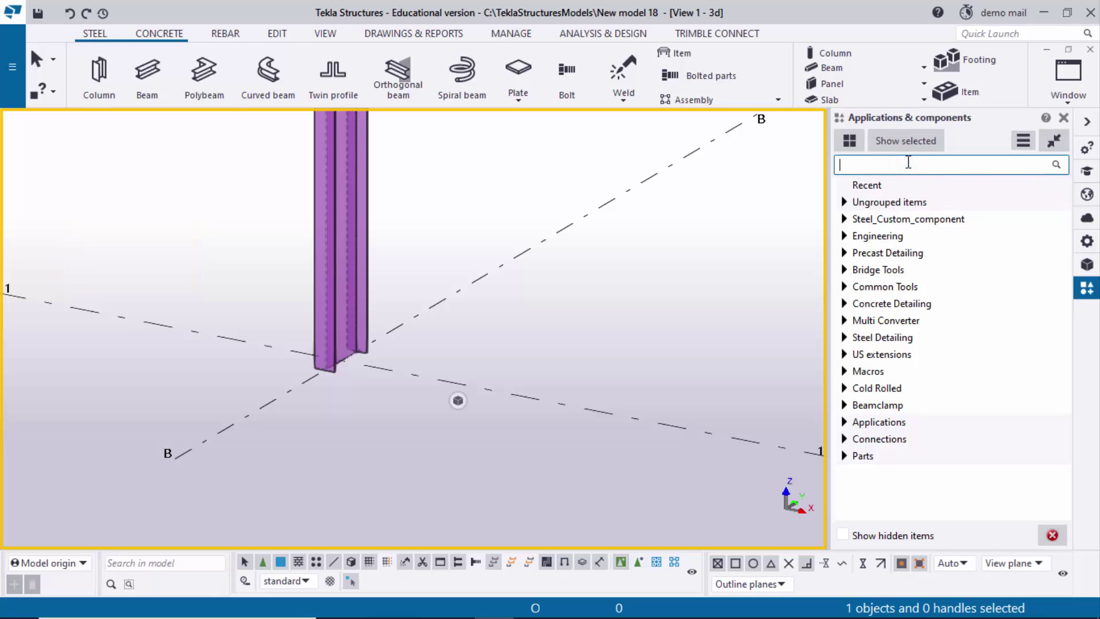
{"action": "type", "text": "1042"}
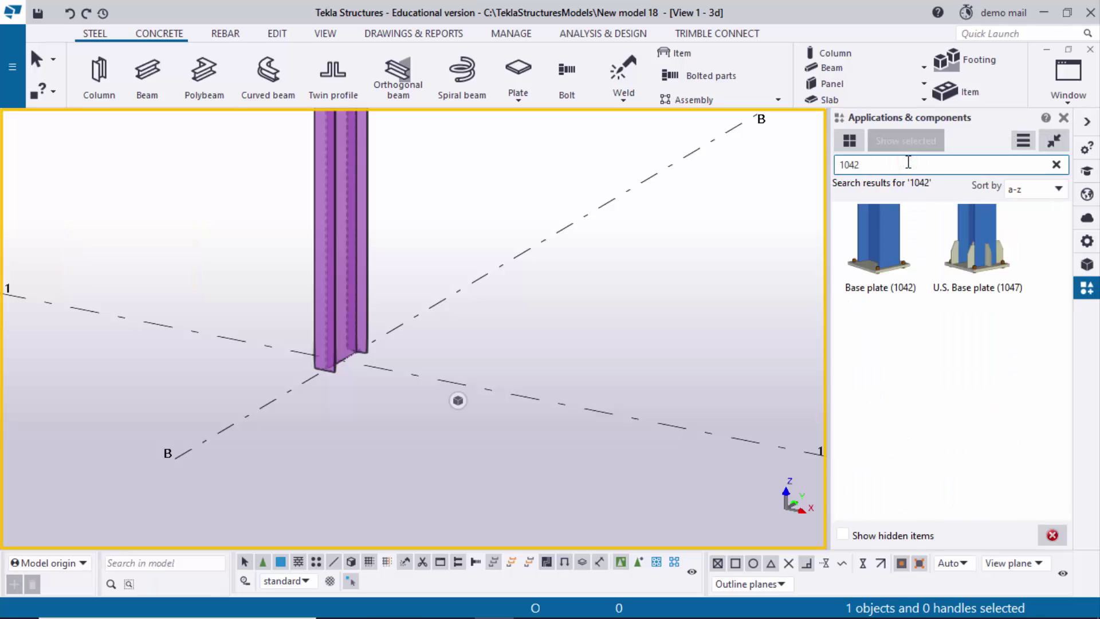
{"action": "left_click", "coordinate": [882, 263]}
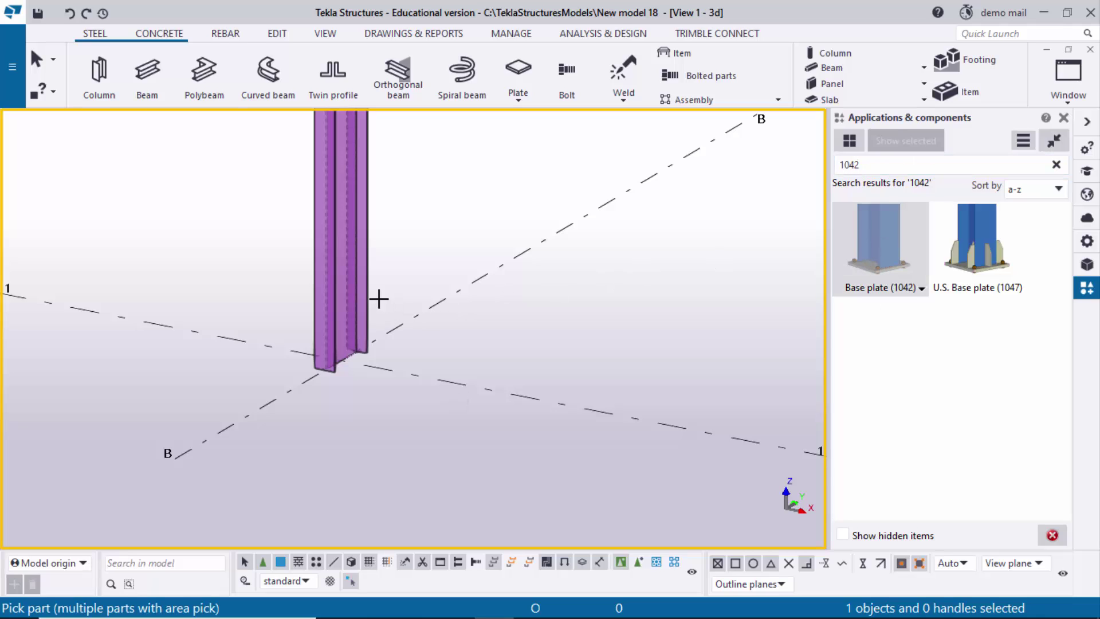
{"action": "left_click", "coordinate": [364, 276]}
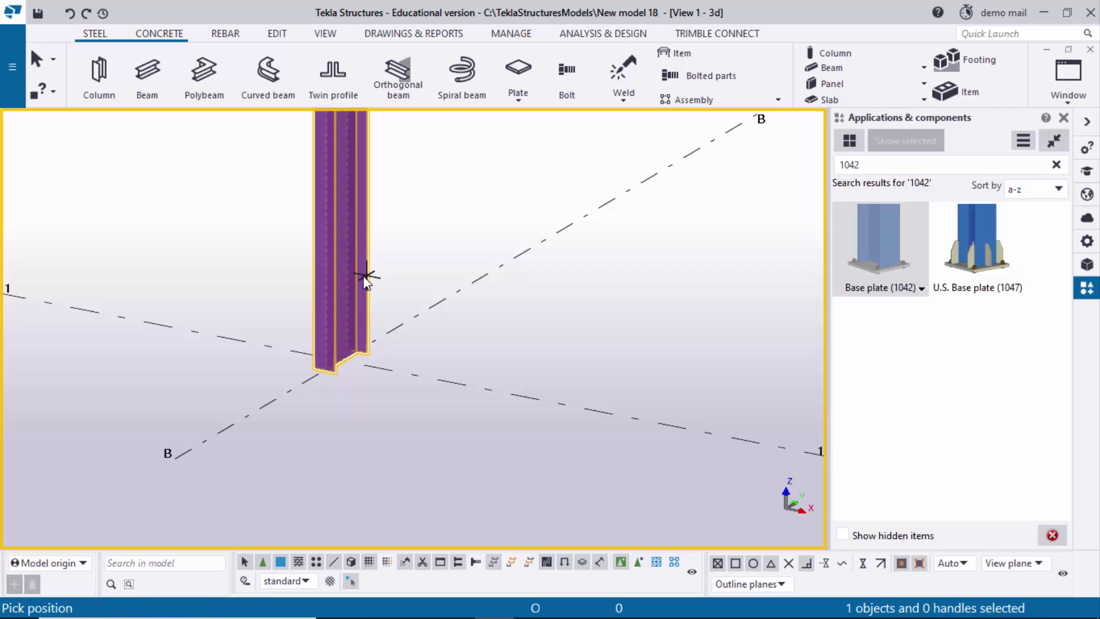
{"action": "left_click", "coordinate": [345, 363]}
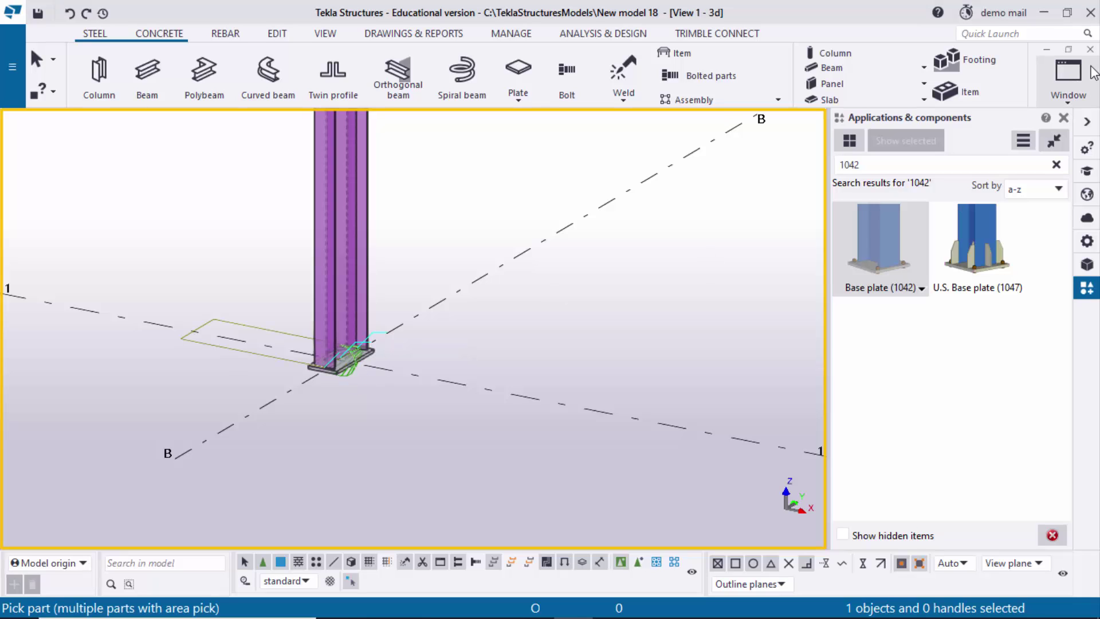
{"action": "left_click", "coordinate": [1063, 118]}
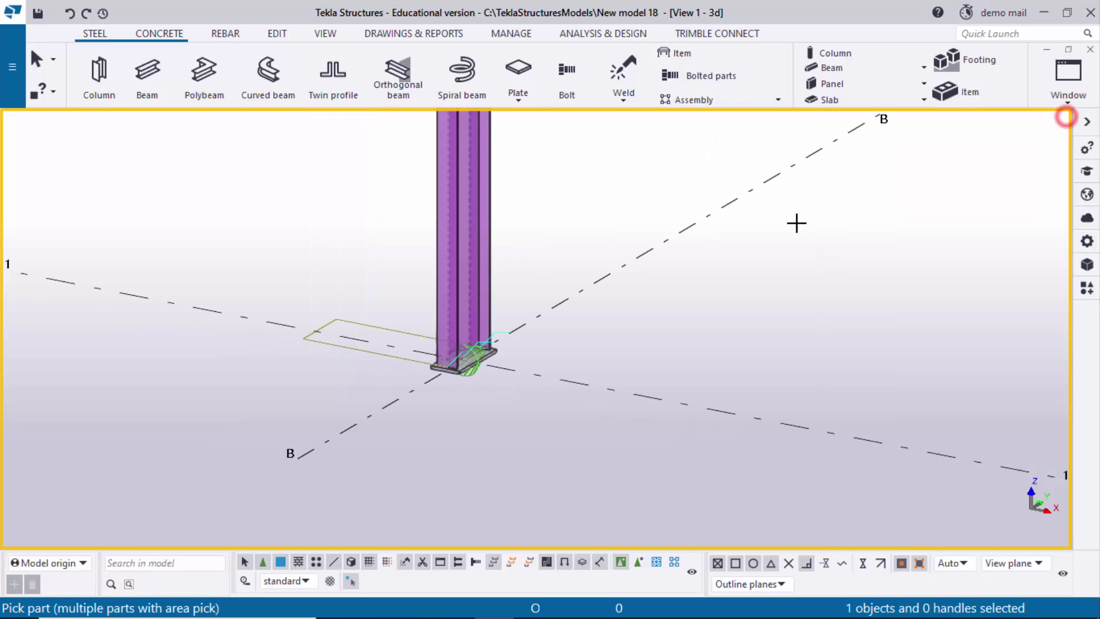
{"action": "right_click", "coordinate": [709, 164]}
{"action": "left_click", "coordinate": [726, 174]}
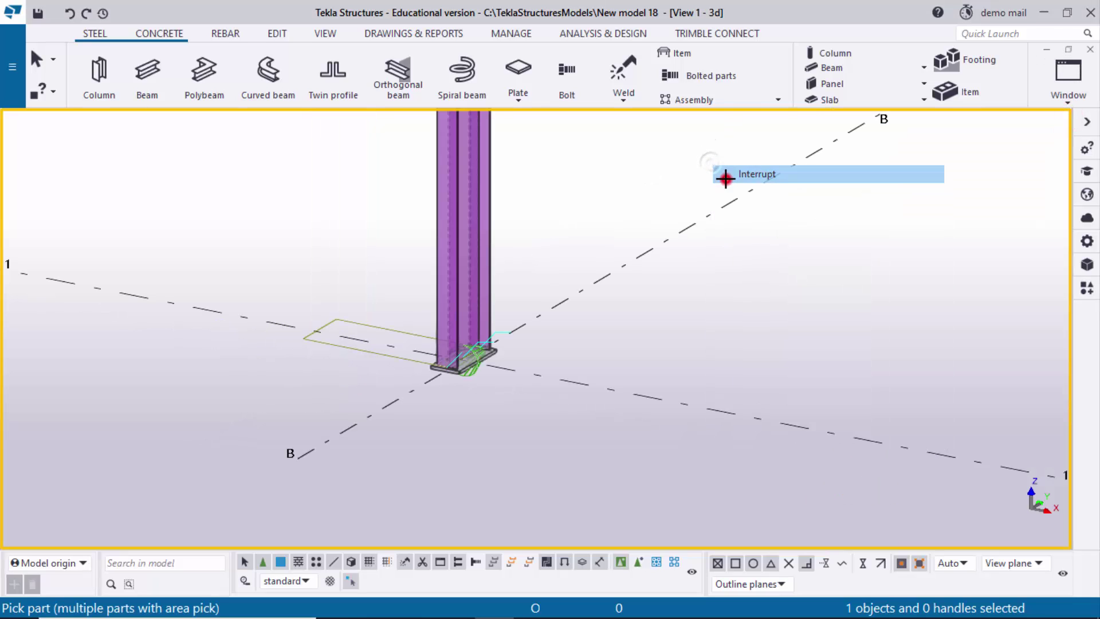
Fit the work area to the entire model and center the B/1 column in view
{"action": "right_click", "coordinate": [628, 158]}
{"action": "left_click", "coordinate": [670, 235]}
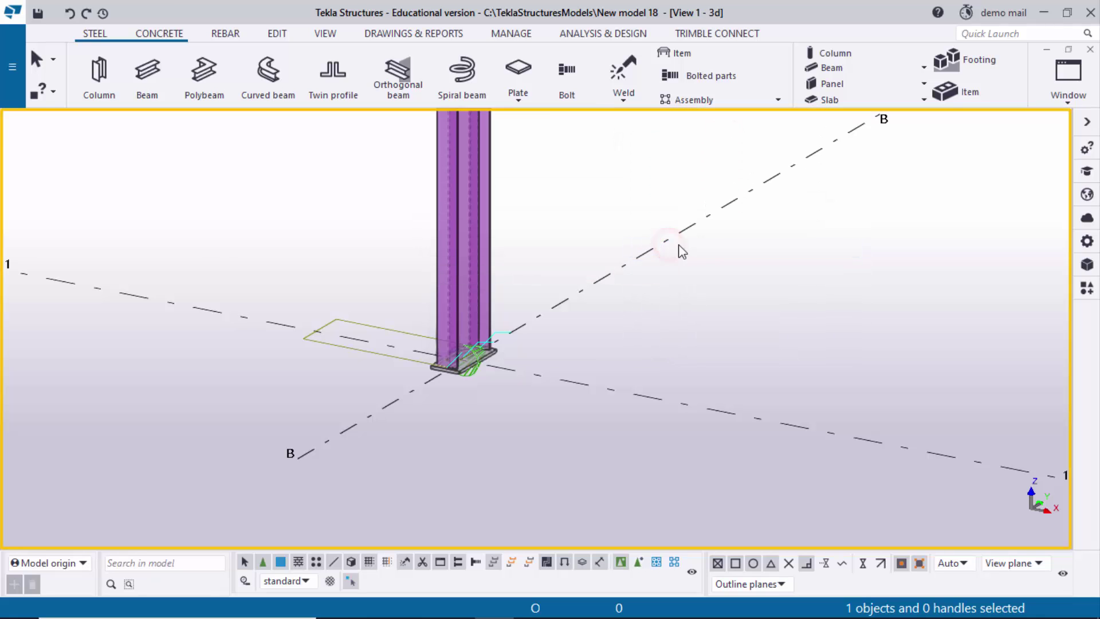
{"action": "scroll", "coordinate": [635, 324], "scroll_direction": "down", "scroll_amount": 5}
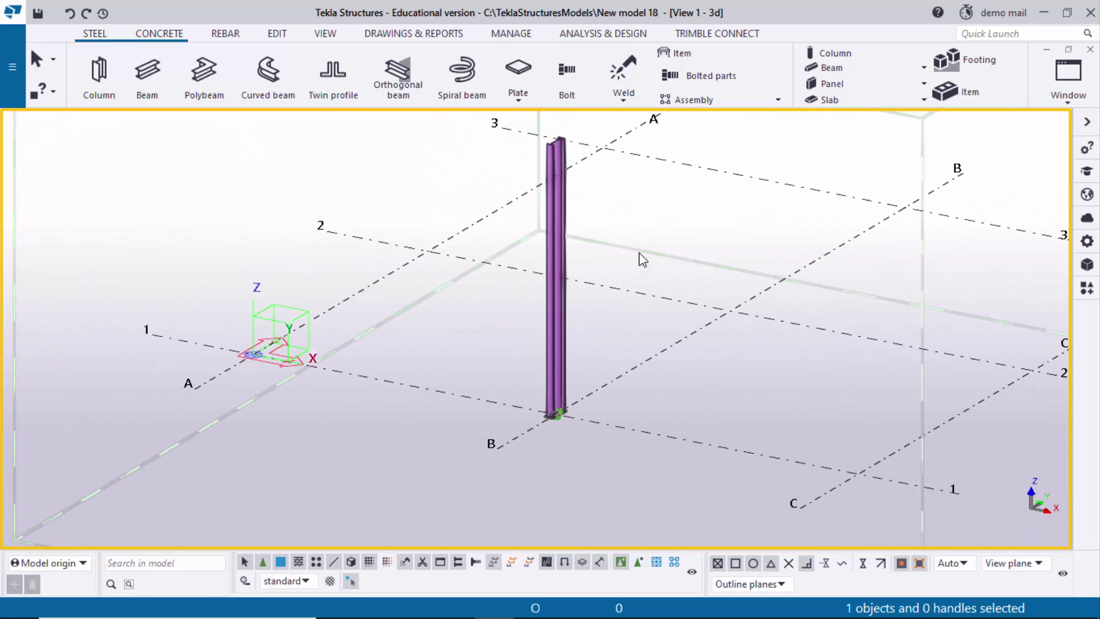
{"action": "scroll", "coordinate": [579, 375], "scroll_direction": "up", "scroll_amount": 1}
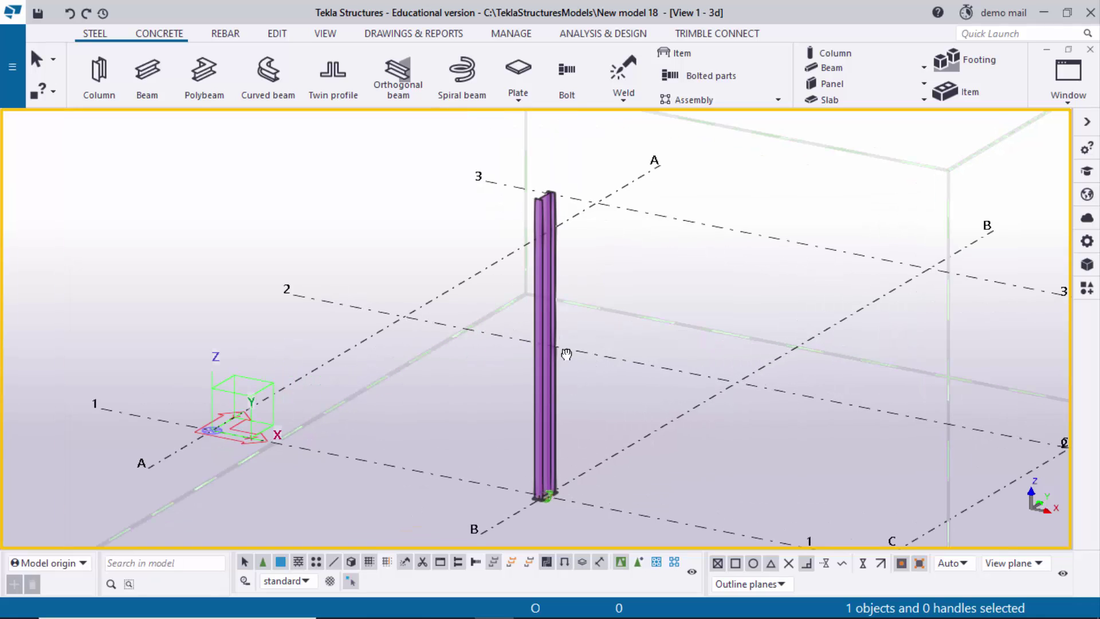
{"action": "middle_click_drag", "start_coordinate": [566, 354], "coordinate": [567, 302]}
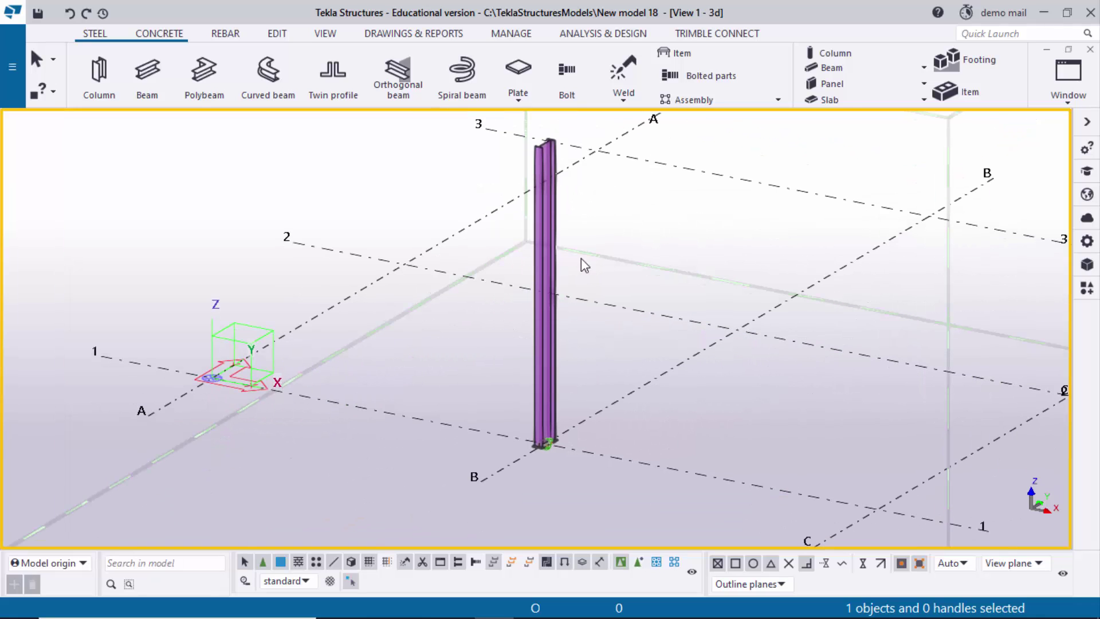
{"action": "left_click", "coordinate": [541, 318]}
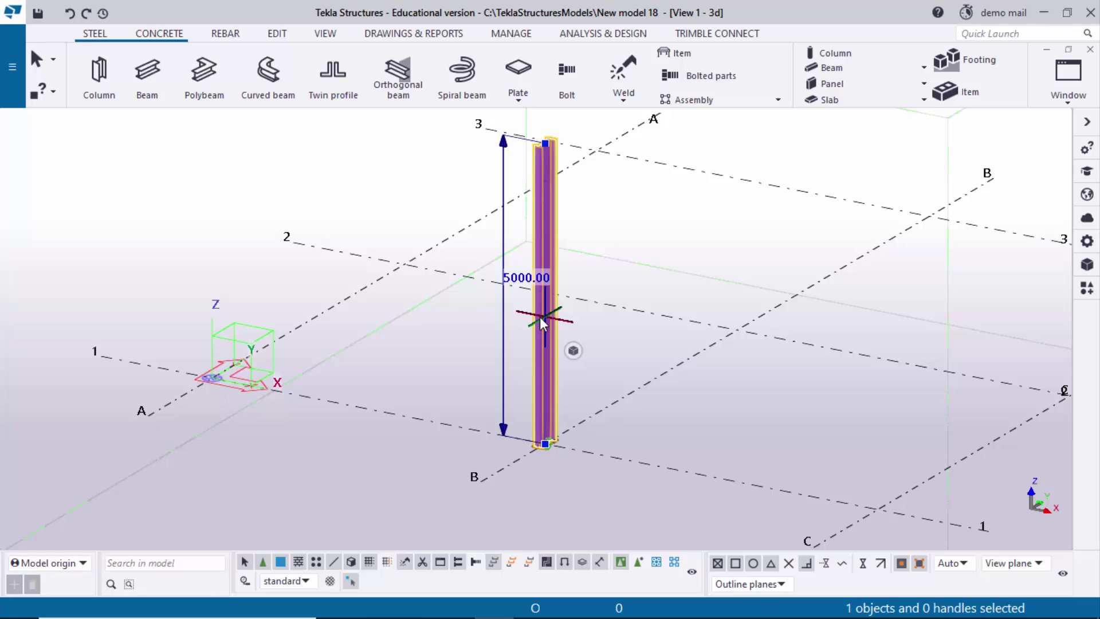
{"action": "right_click", "coordinate": [540, 317]}
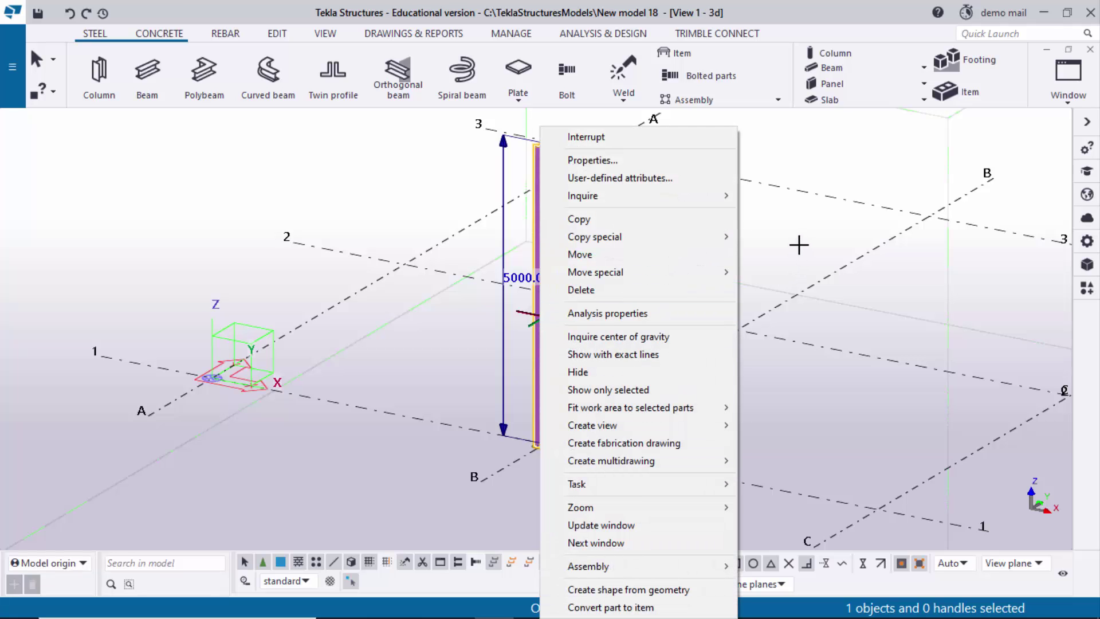
{"action": "key", "text": "Escape"}
{"action": "left_click", "coordinate": [696, 239]}
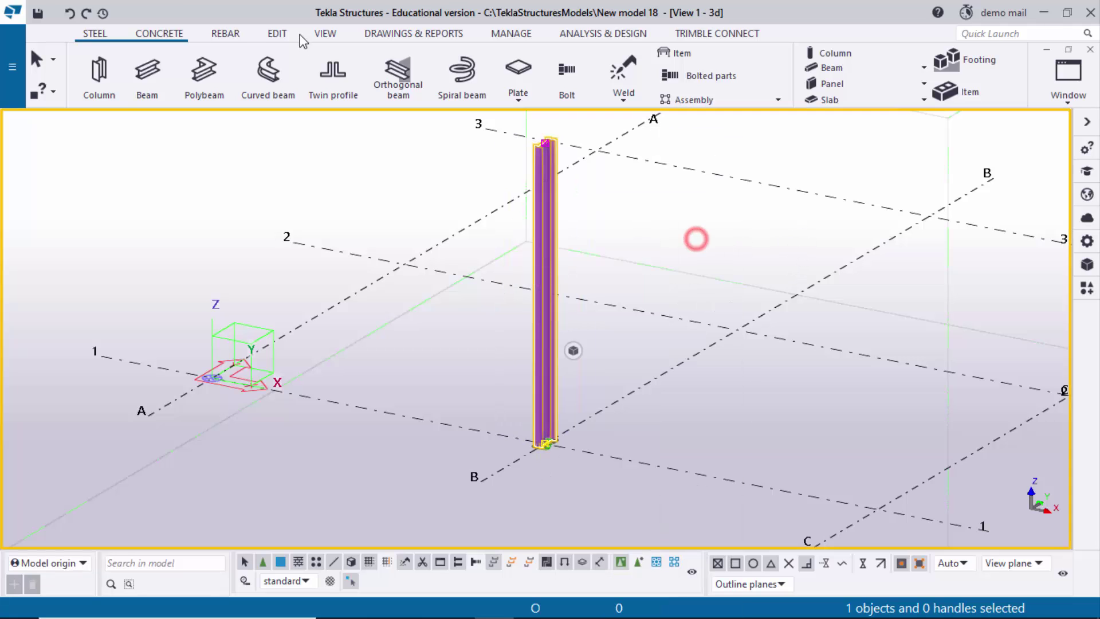
Number modified objects and save numbers, giving assembly C/1 with parts /1 and /1001
{"action": "left_click", "coordinate": [423, 34]}
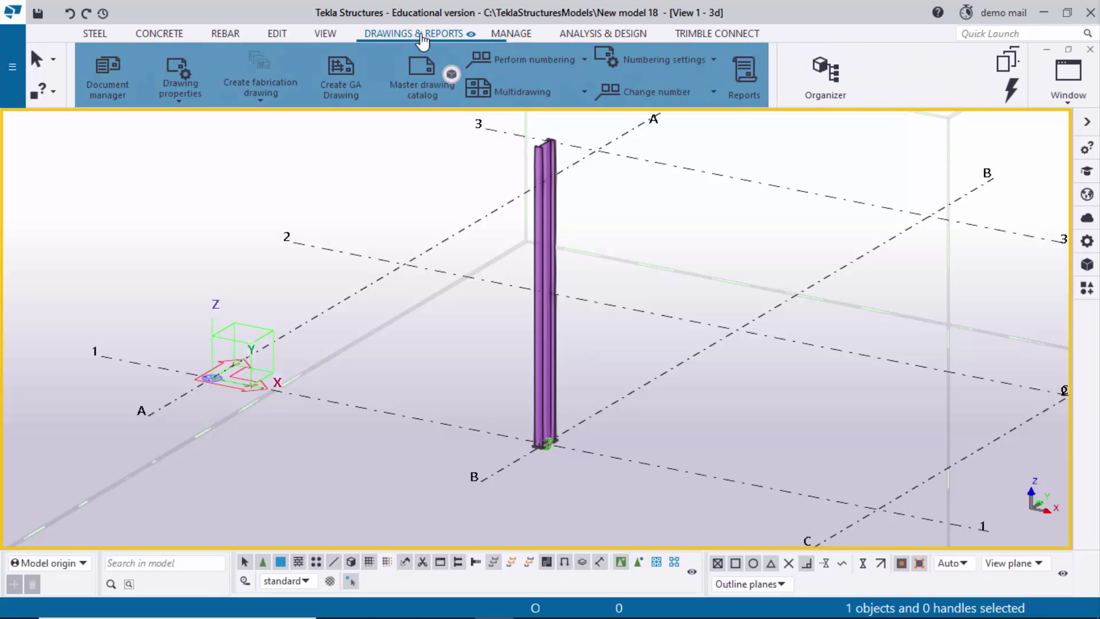
{"action": "left_click", "coordinate": [519, 59]}
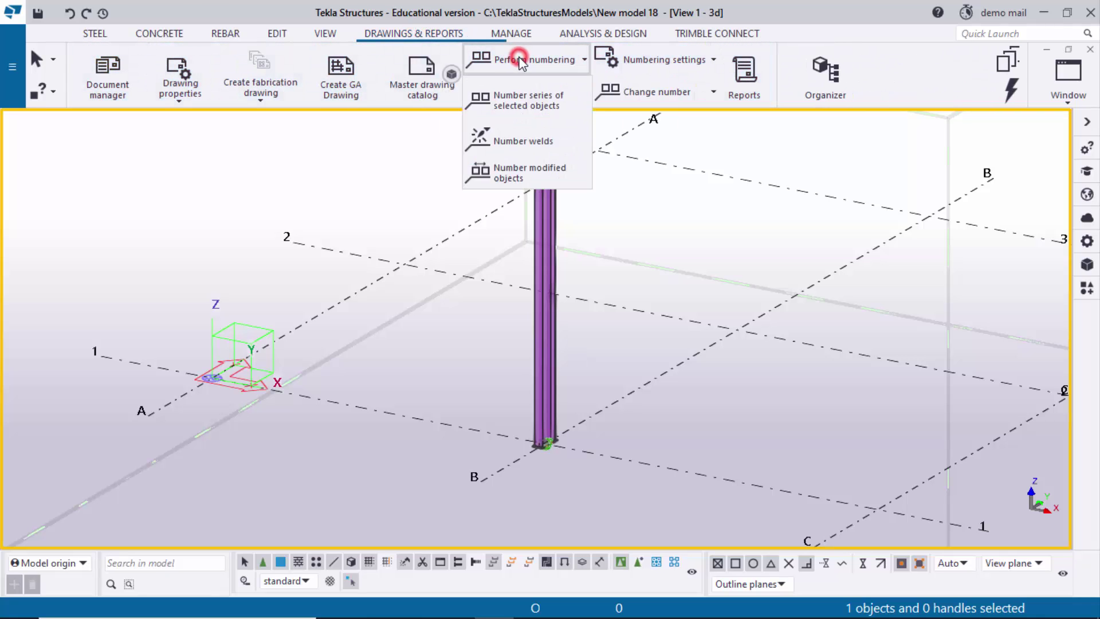
{"action": "left_click", "coordinate": [528, 173]}
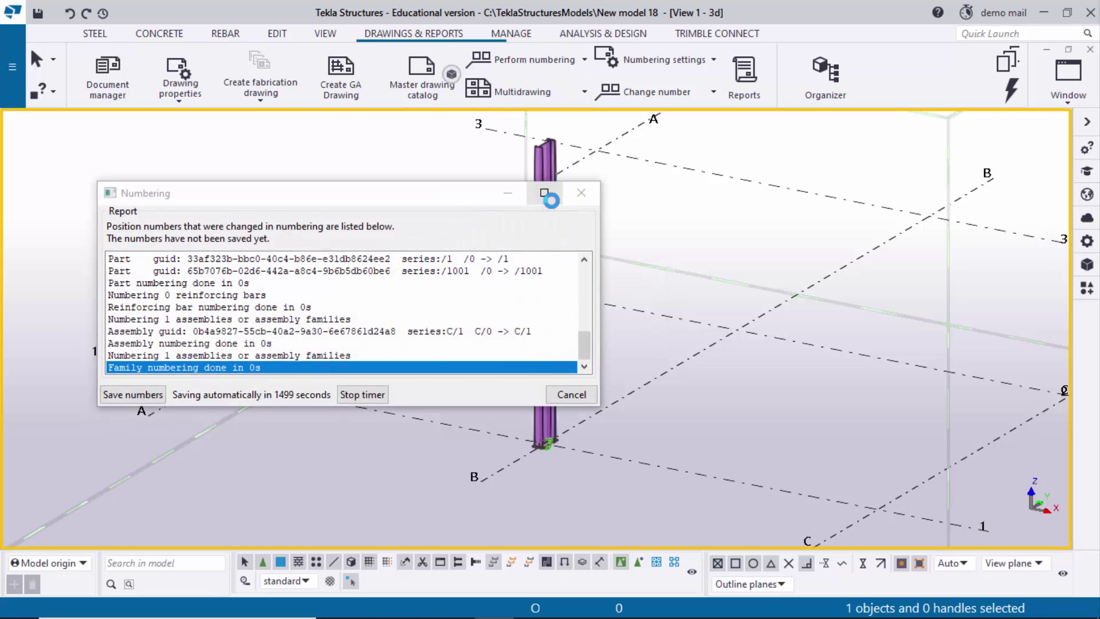
{"action": "left_click", "coordinate": [138, 399]}
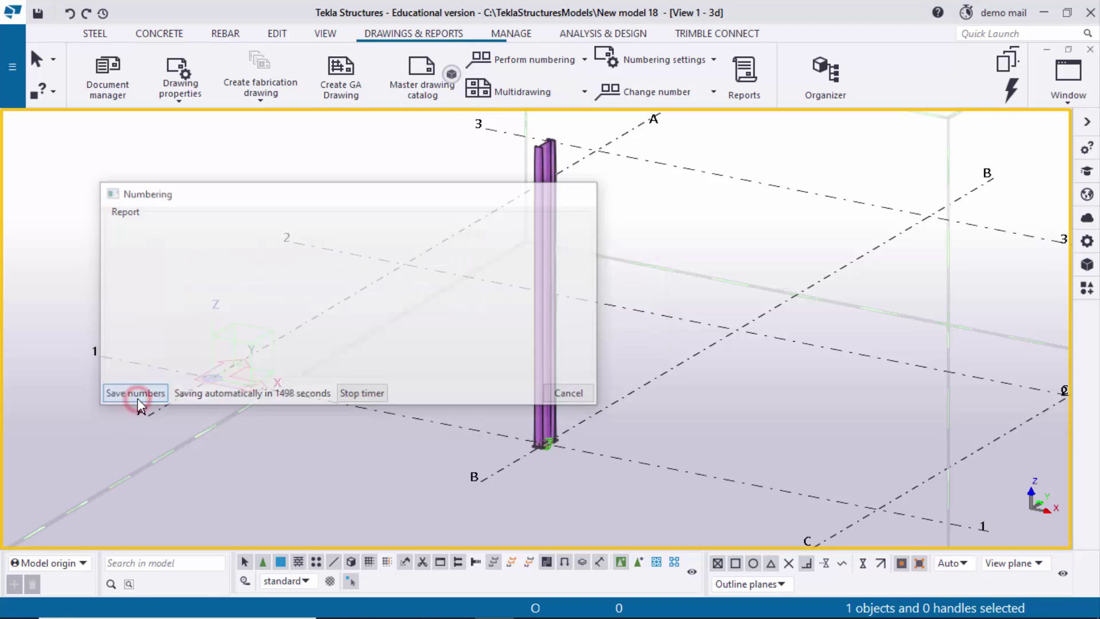
{"action": "left_click", "coordinate": [657, 219]}
{"action": "scroll", "coordinate": [549, 401], "scroll_direction": "up", "scroll_amount": 4}
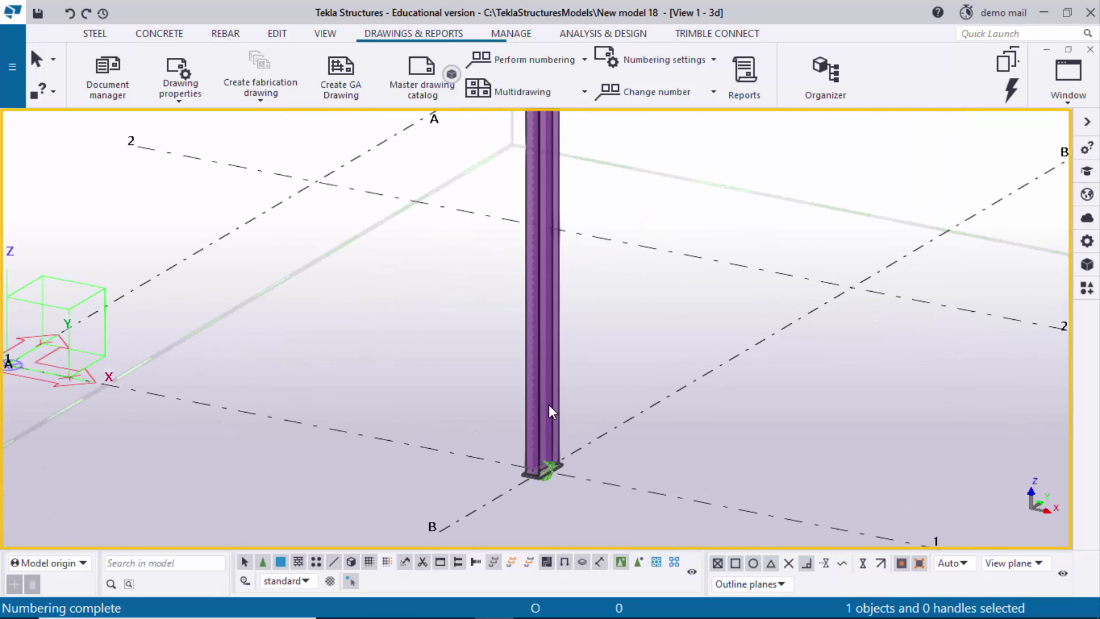
{"action": "scroll", "coordinate": [547, 399], "scroll_direction": "down", "scroll_amount": 3}
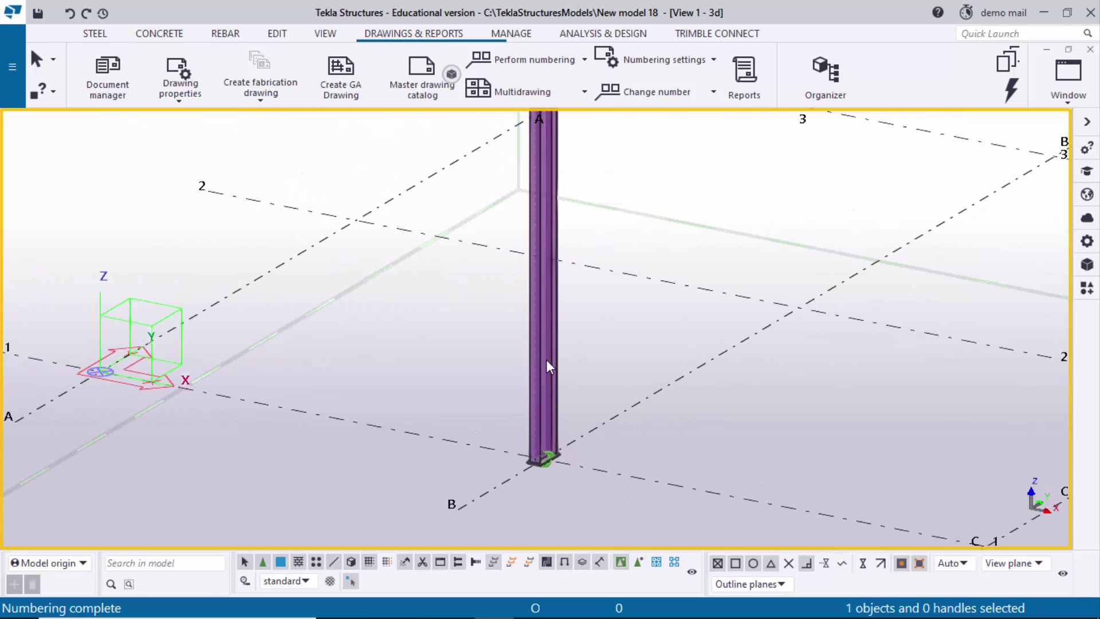
{"action": "left_click", "coordinate": [542, 338]}
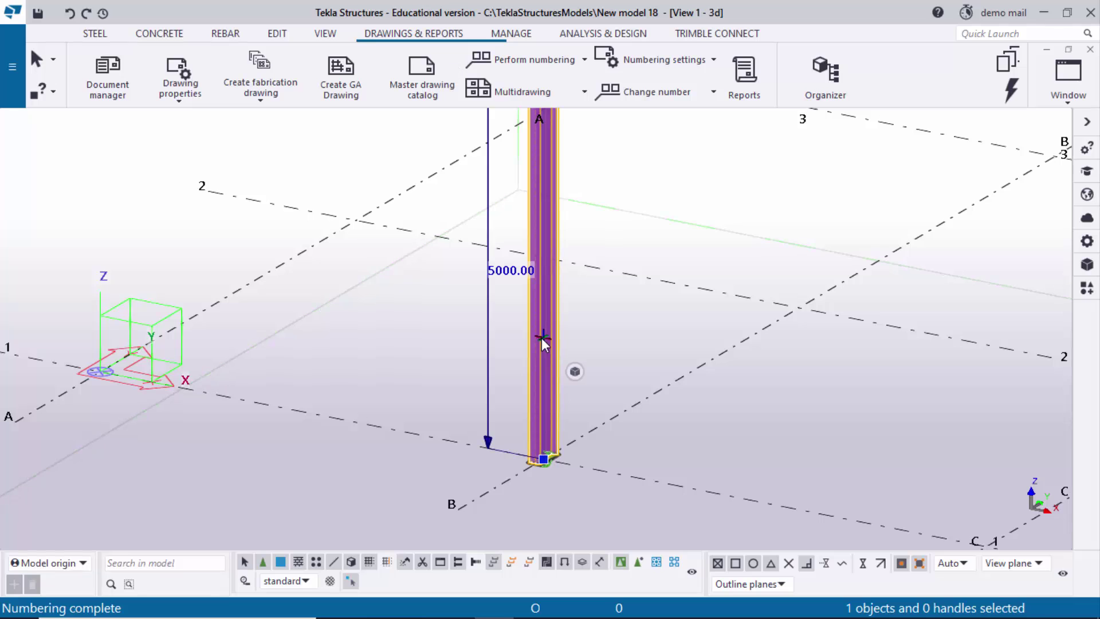
Create the column's fabrication drawings: a single-part drawing and the C1 assembly drawing
{"action": "right_click", "coordinate": [541, 338]}
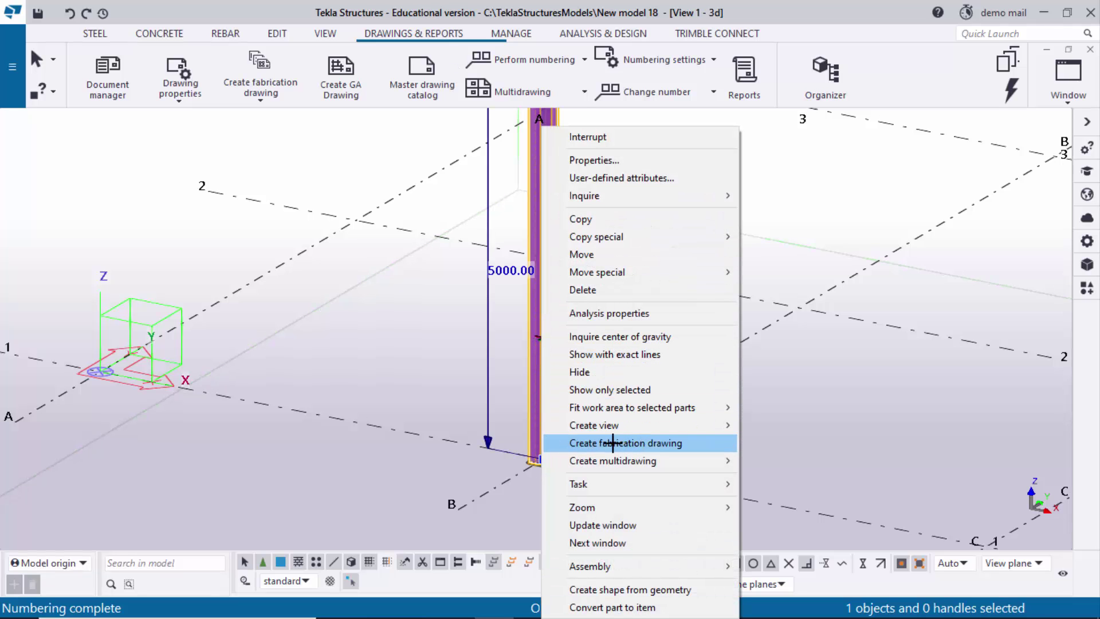
{"action": "left_click", "coordinate": [638, 441]}
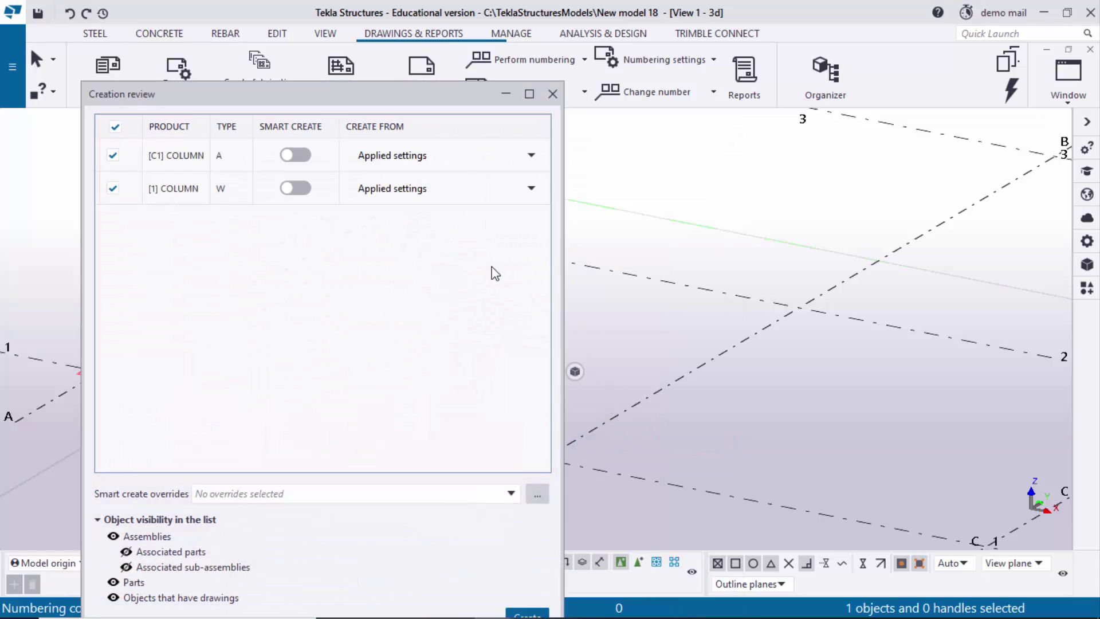
{"action": "left_click_drag", "start_coordinate": [287, 93], "coordinate": [525, 79]}
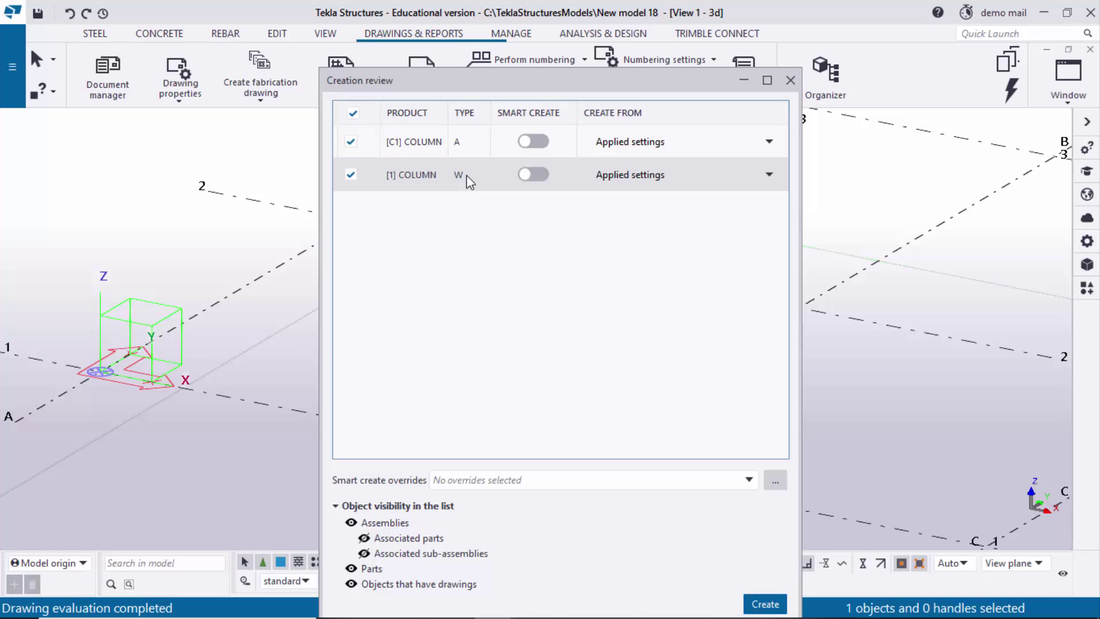
{"action": "left_click", "coordinate": [756, 603]}
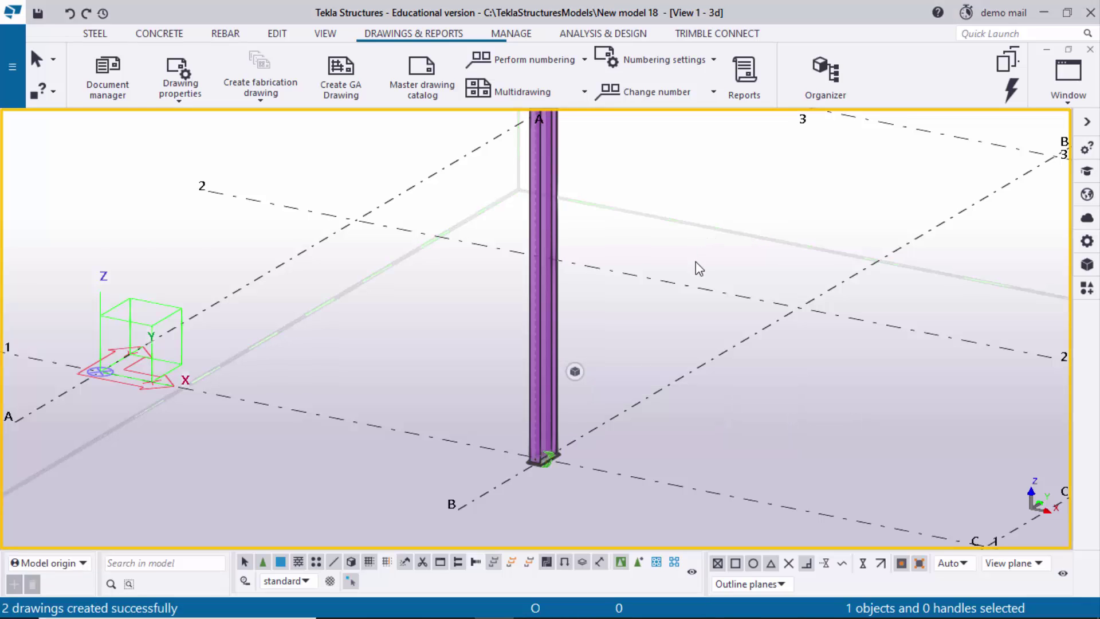
{"action": "key", "text": "ctrl+l"}
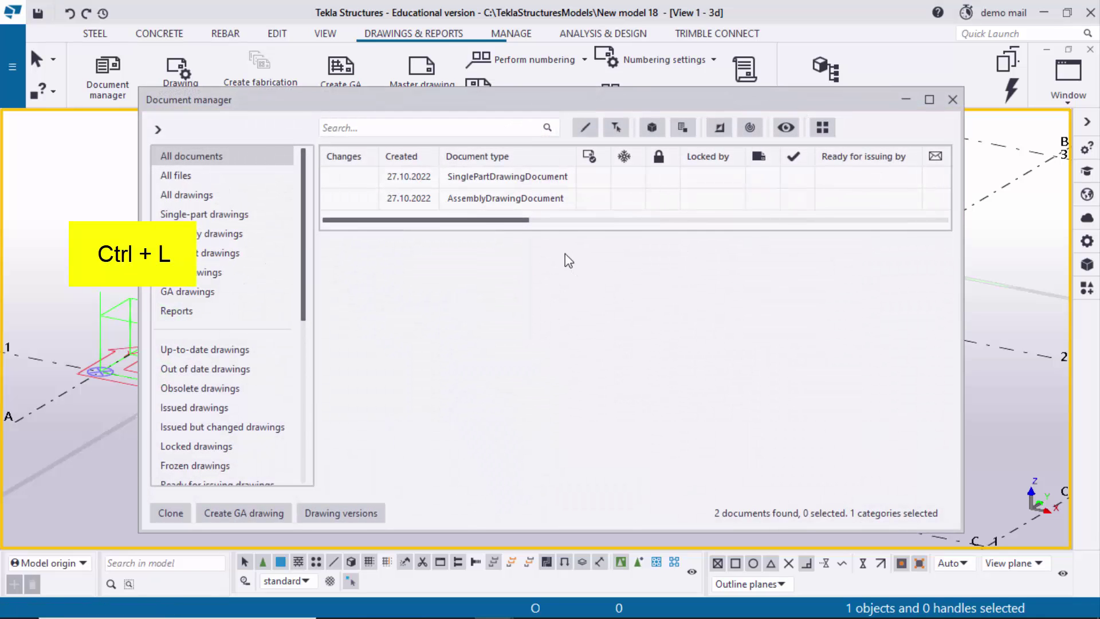
Open assembly drawing C.1 from the Document manager, then close the Document manager
{"action": "left_click", "coordinate": [500, 173]}
{"action": "left_click", "coordinate": [498, 198]}
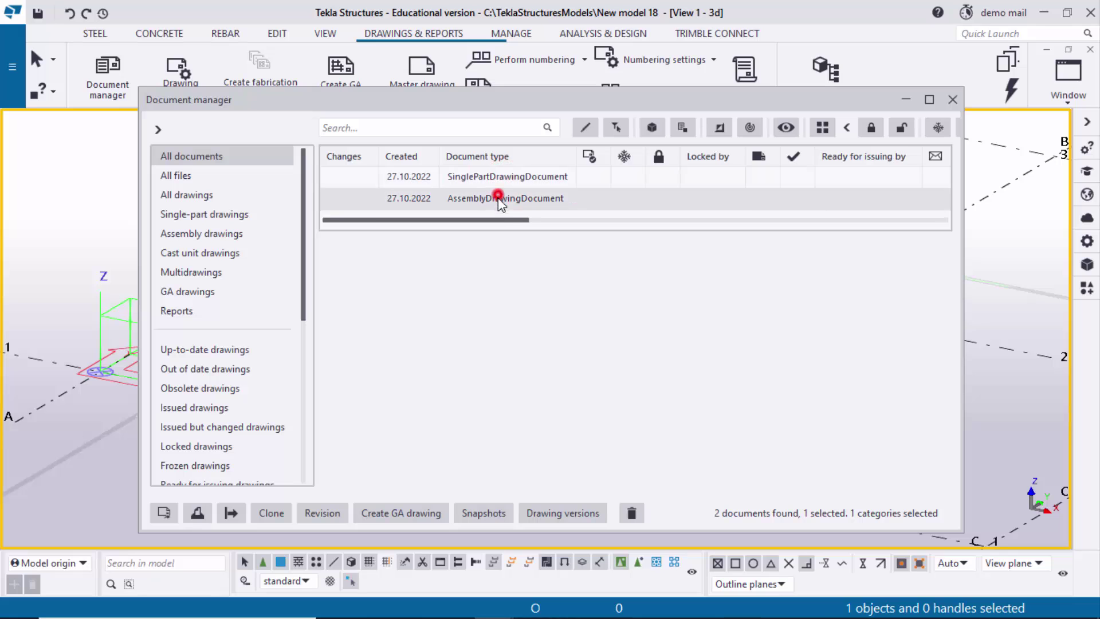
{"action": "left_click_drag", "start_coordinate": [490, 222], "coordinate": [639, 203]}
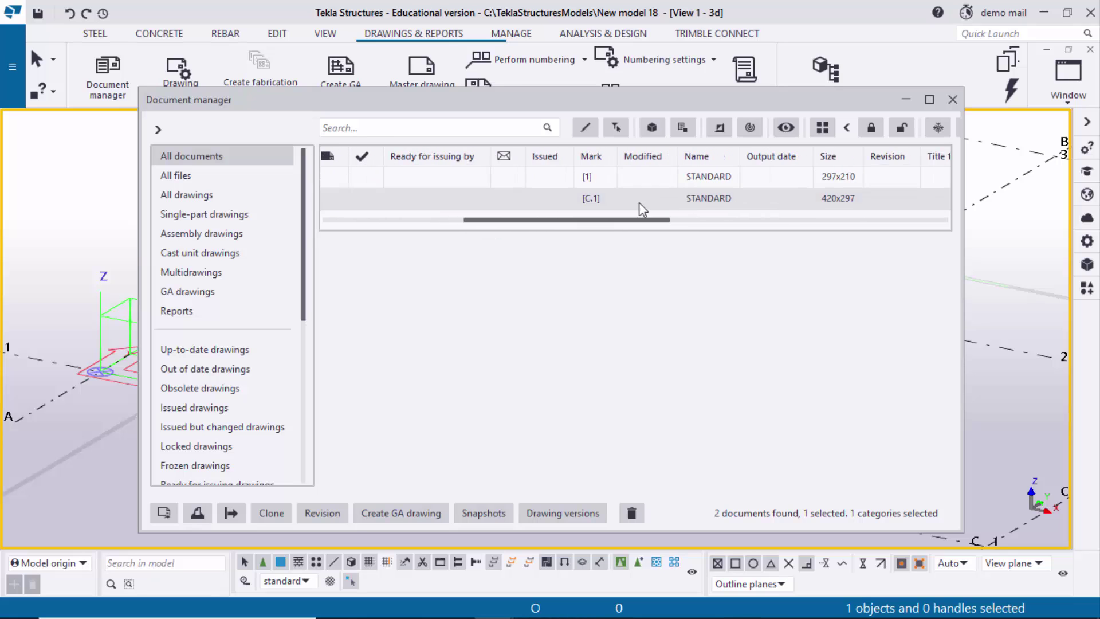
{"action": "left_click", "coordinate": [629, 199]}
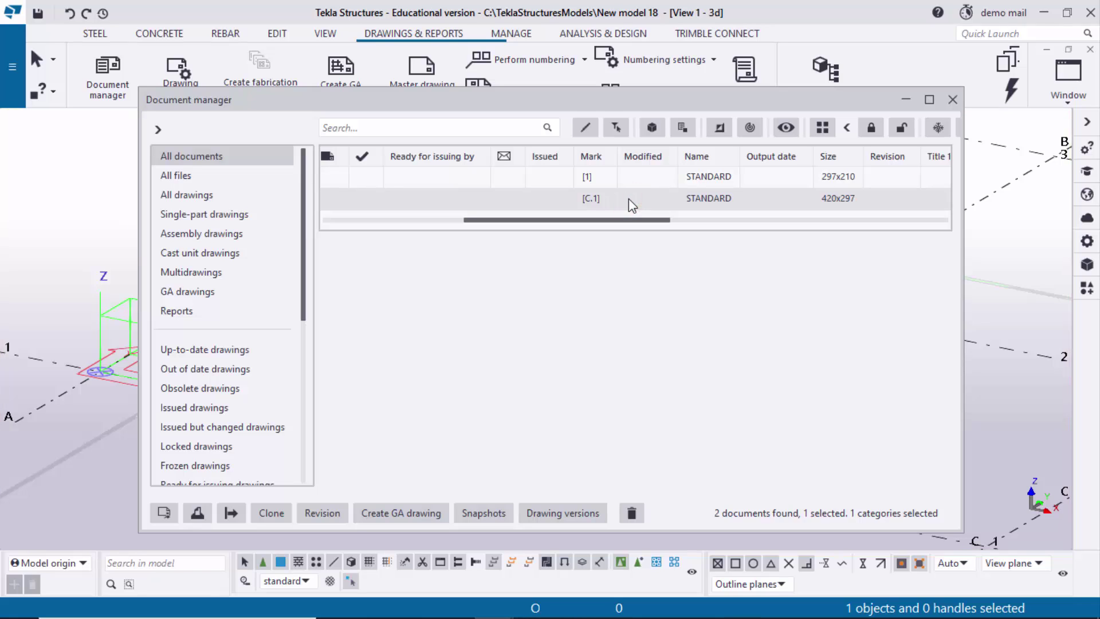
{"action": "double_click", "coordinate": [576, 203]}
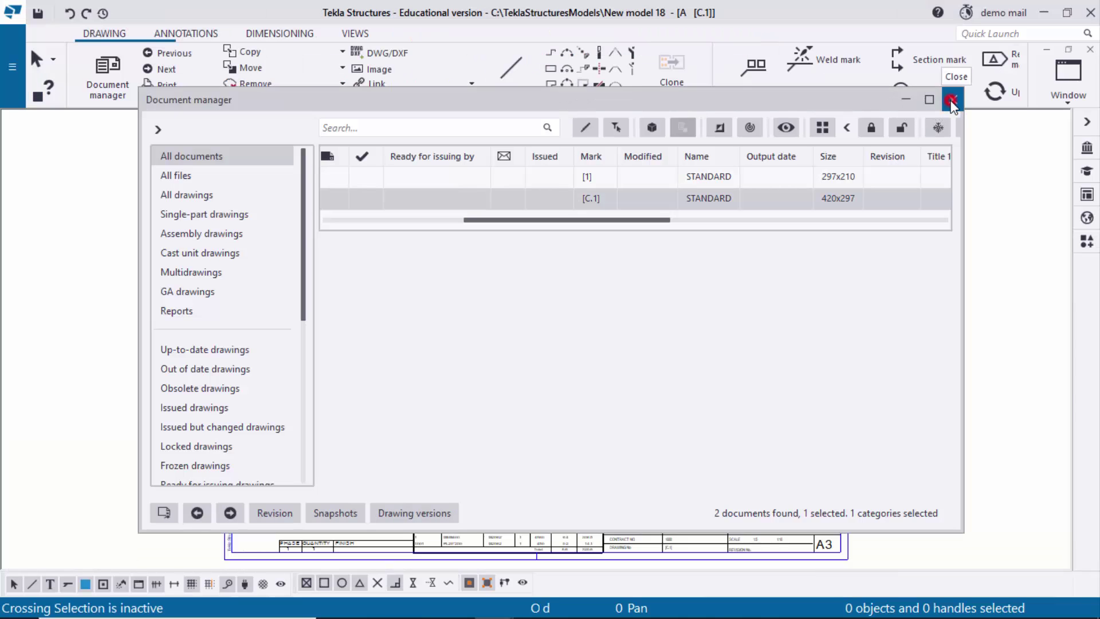
{"action": "left_click", "coordinate": [951, 101]}
Delete section view A from drawing C.1 and center the column base in view
{"action": "scroll", "coordinate": [571, 390], "scroll_direction": "up", "scroll_amount": 3}
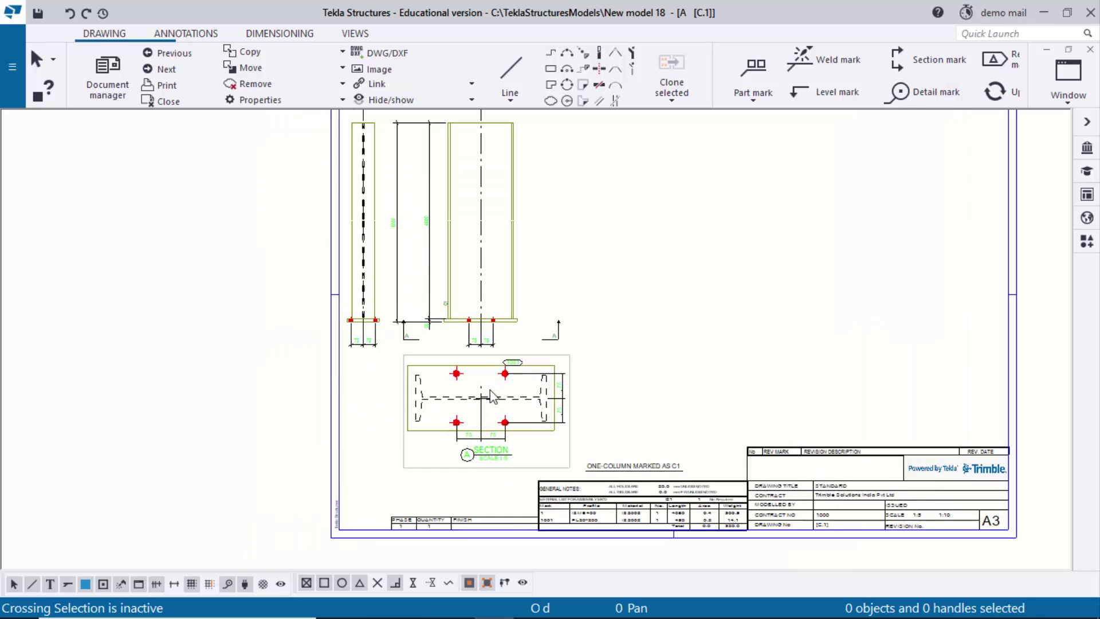
{"action": "scroll", "coordinate": [491, 394], "scroll_direction": "up", "scroll_amount": 2}
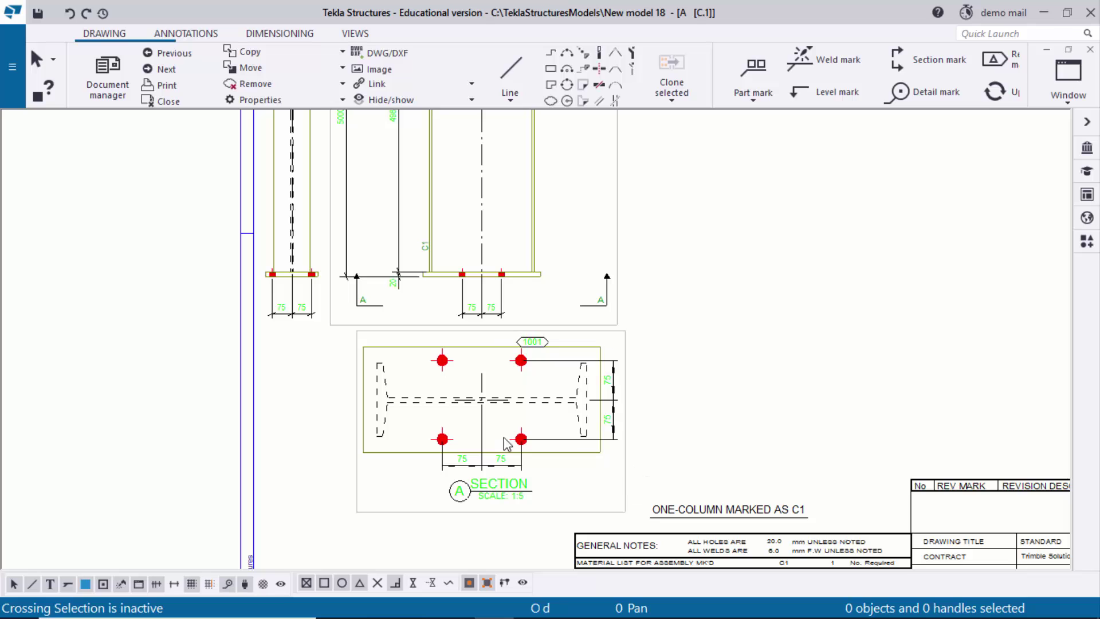
{"action": "left_click", "coordinate": [624, 484]}
{"action": "key", "text": "Delete"}
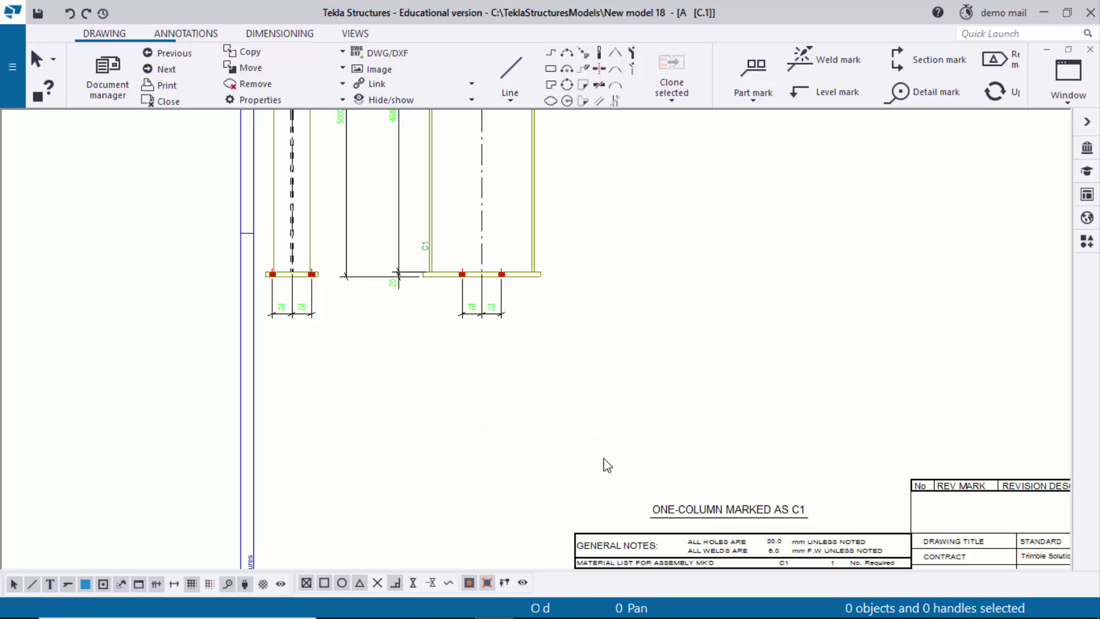
{"action": "mouse_move", "coordinate": [607, 465]}
{"action": "middle_mouse_down"}
{"action": "mouse_move", "coordinate": [682, 567]}
{"action": "mouse_move", "coordinate": [738, 618]}
{"action": "middle_mouse_up"}
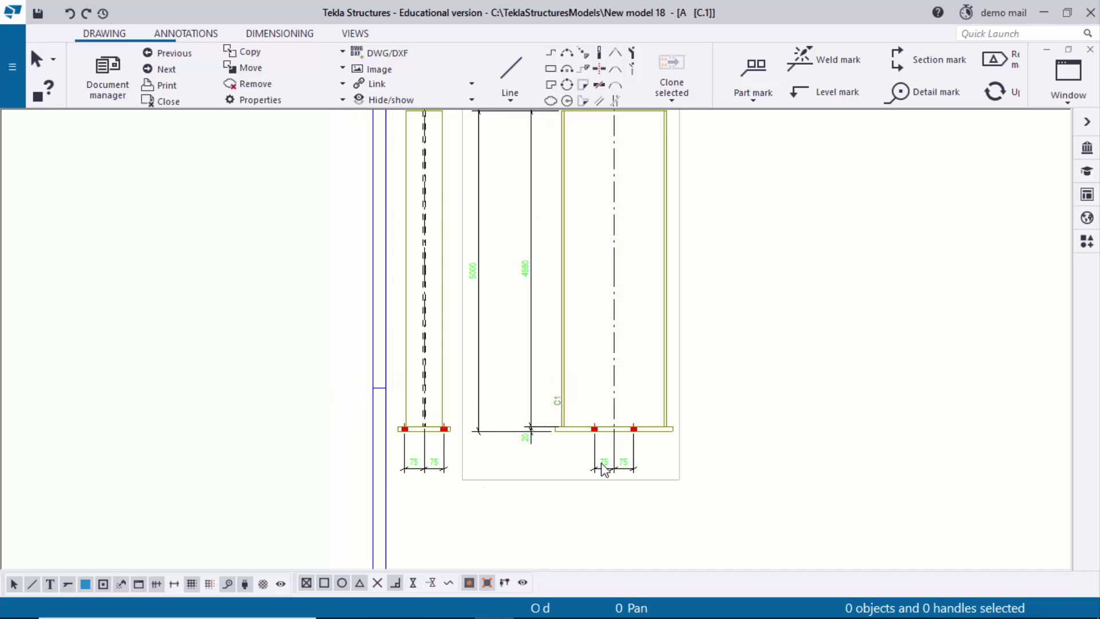
{"action": "scroll", "coordinate": [603, 469], "scroll_direction": "up", "scroll_amount": 2}
{"action": "middle_click_drag", "start_coordinate": [721, 397], "coordinate": [674, 439]}
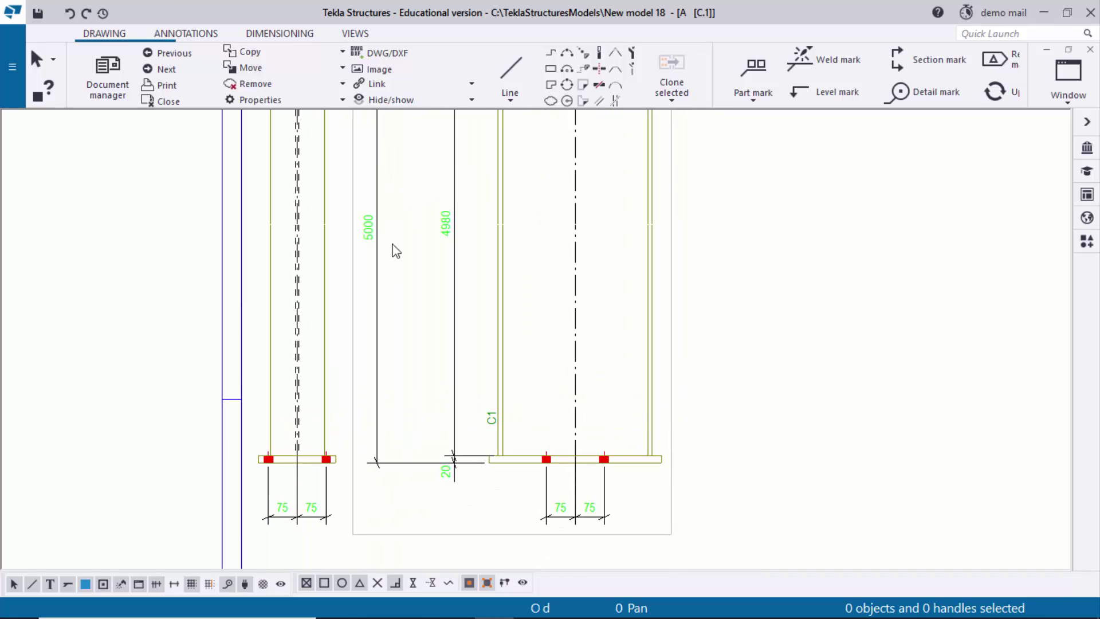
{"action": "left_click", "coordinate": [355, 34]}
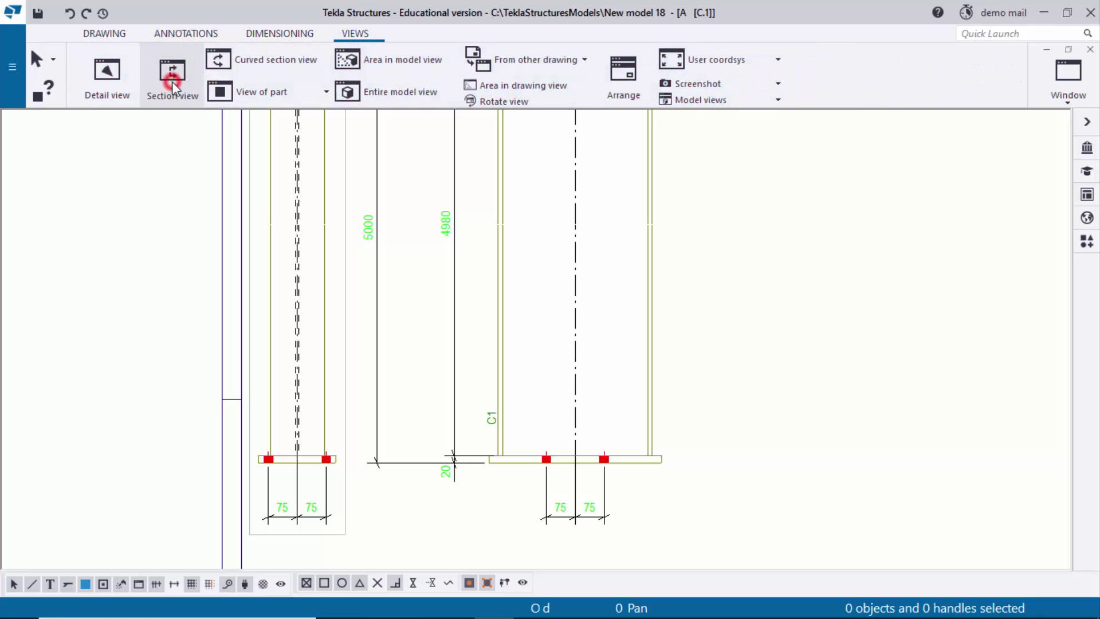
Draw a section cut line across the base plate and set its cut box
{"action": "left_click", "coordinate": [173, 86]}
{"action": "scroll", "coordinate": [497, 467], "scroll_direction": "up", "scroll_amount": 4}
{"action": "scroll", "coordinate": [477, 442], "scroll_direction": "up", "scroll_amount": 3}
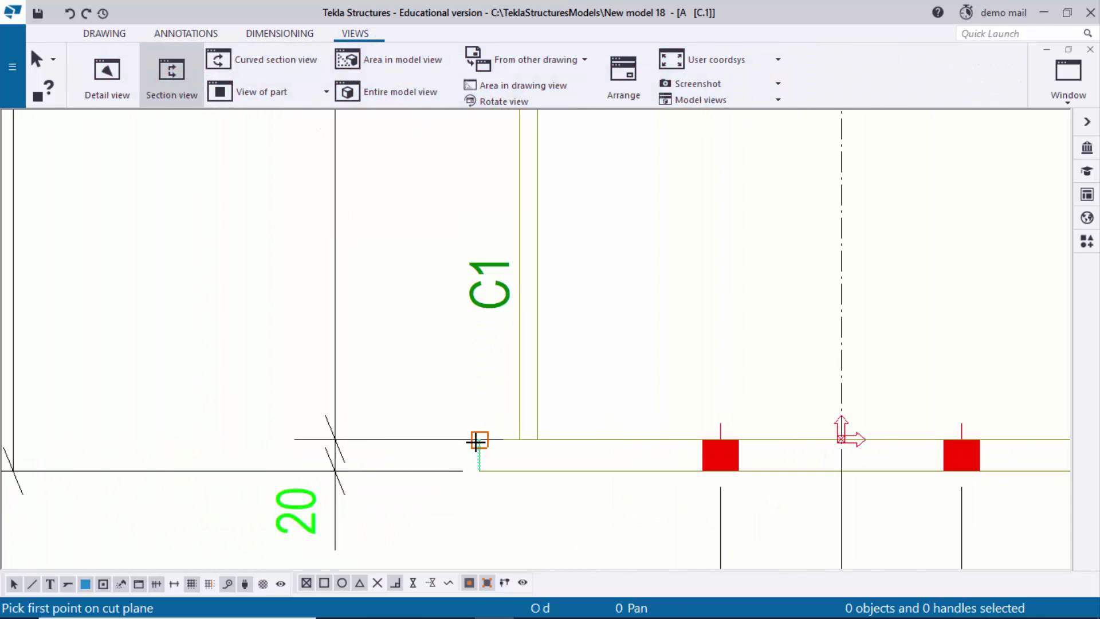
{"action": "left_click", "coordinate": [476, 441]}
{"action": "scroll", "coordinate": [380, 410], "scroll_direction": "down", "scroll_amount": 2}
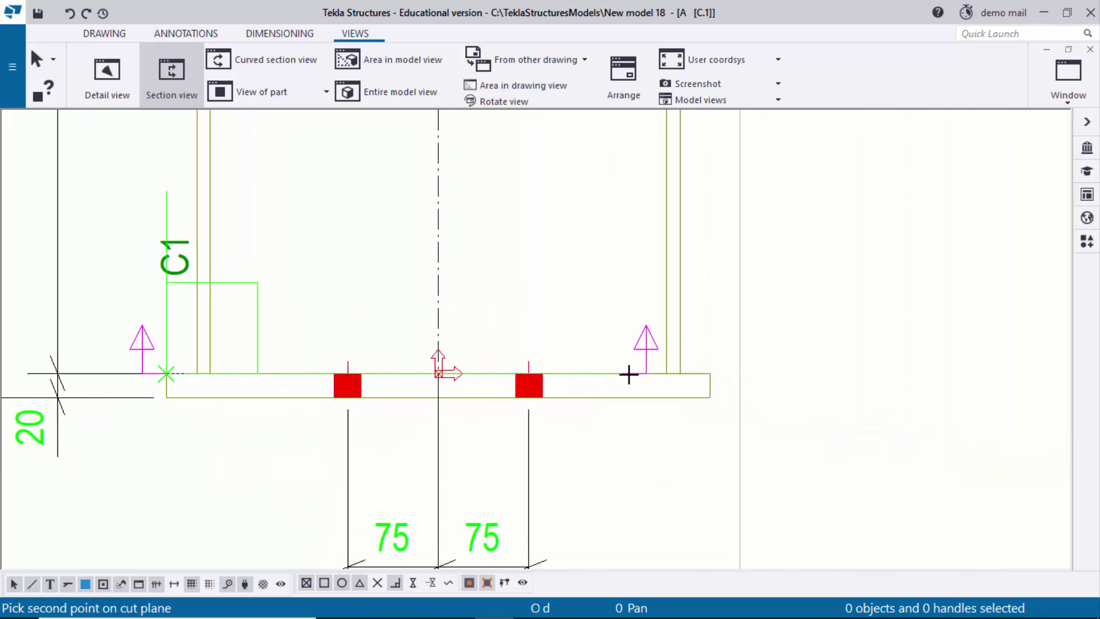
{"action": "scroll", "coordinate": [713, 371], "scroll_direction": "up", "scroll_amount": 1}
{"action": "left_click", "coordinate": [709, 372]}
{"action": "scroll", "coordinate": [722, 339], "scroll_direction": "down", "scroll_amount": 1}
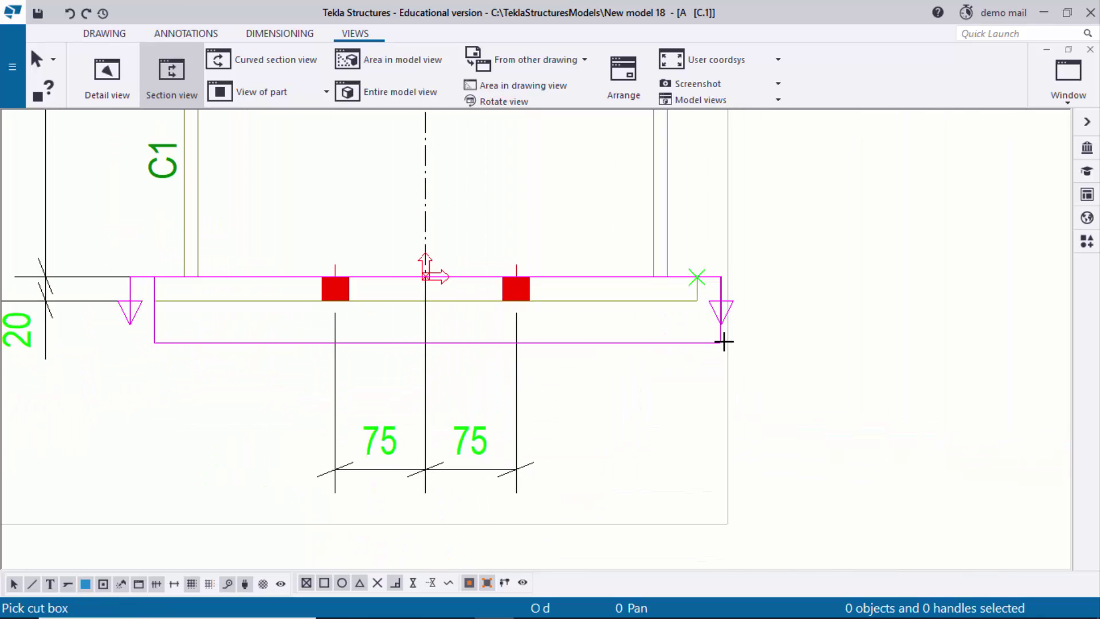
{"action": "left_click", "coordinate": [757, 383]}
{"action": "middle_click_drag", "start_coordinate": [397, 250], "coordinate": [545, 297]}
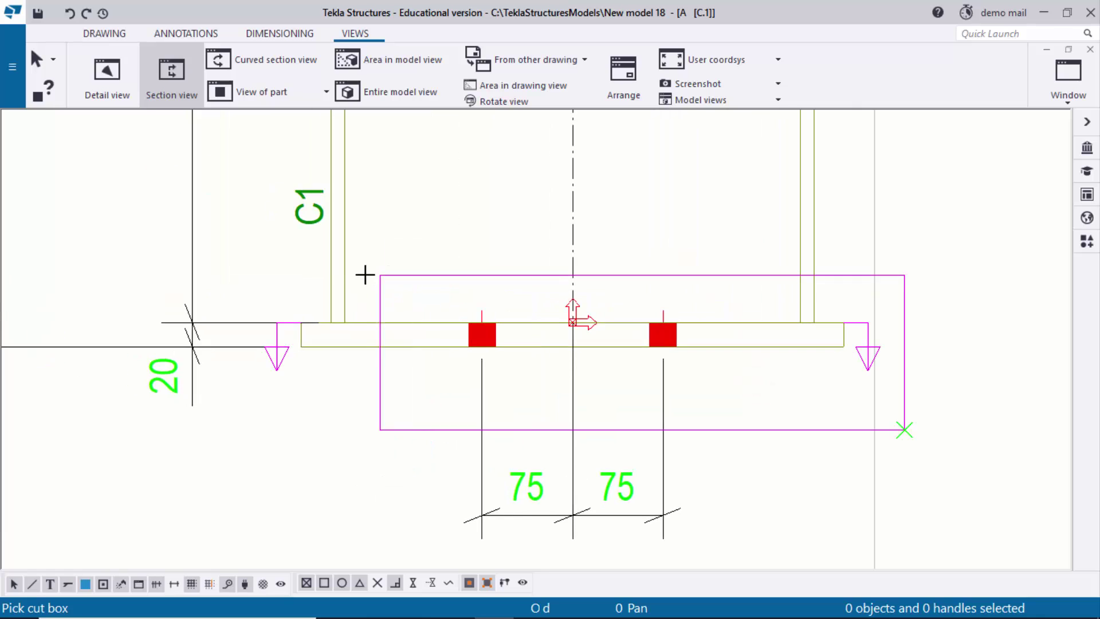
{"action": "left_click", "coordinate": [270, 272]}
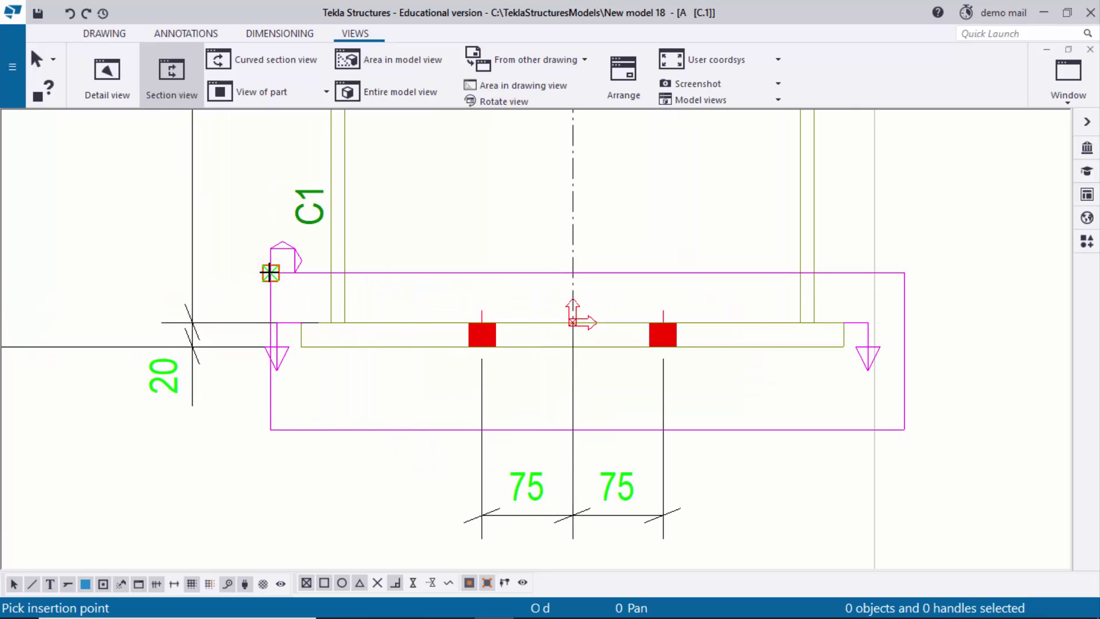
Place the 1:20 section A-A to the right of the column elevation
{"action": "scroll", "coordinate": [638, 295], "scroll_direction": "down", "scroll_amount": 2}
{"action": "scroll", "coordinate": [685, 317], "scroll_direction": "up", "scroll_amount": 1}
{"action": "left_click", "coordinate": [717, 314]}
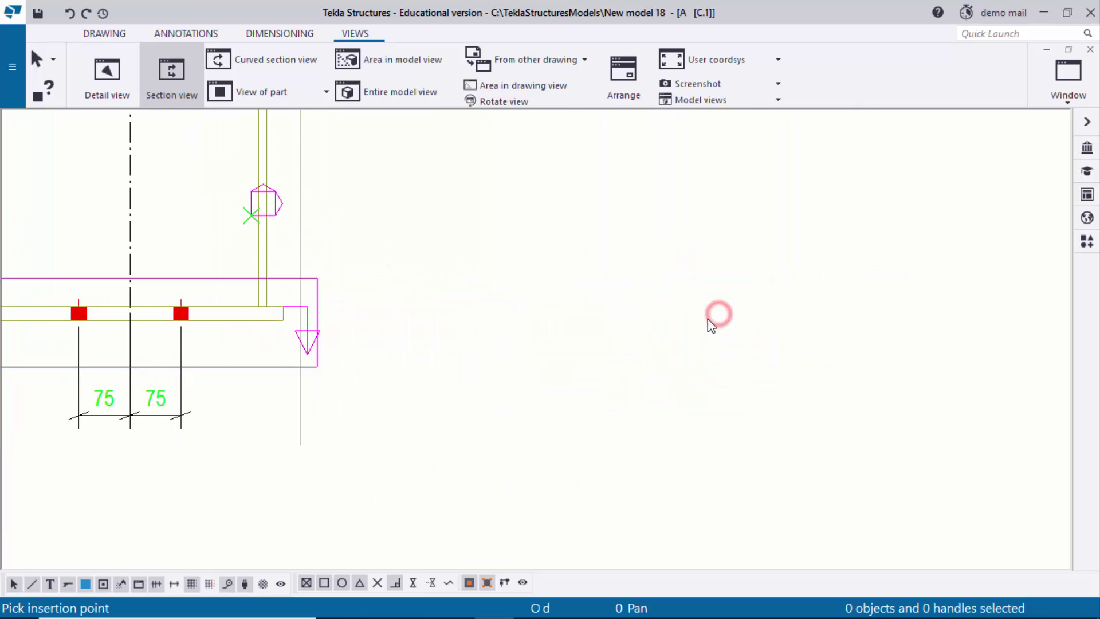
{"action": "scroll", "coordinate": [874, 351], "scroll_direction": "down", "scroll_amount": 1}
{"action": "left_click", "coordinate": [881, 264]}
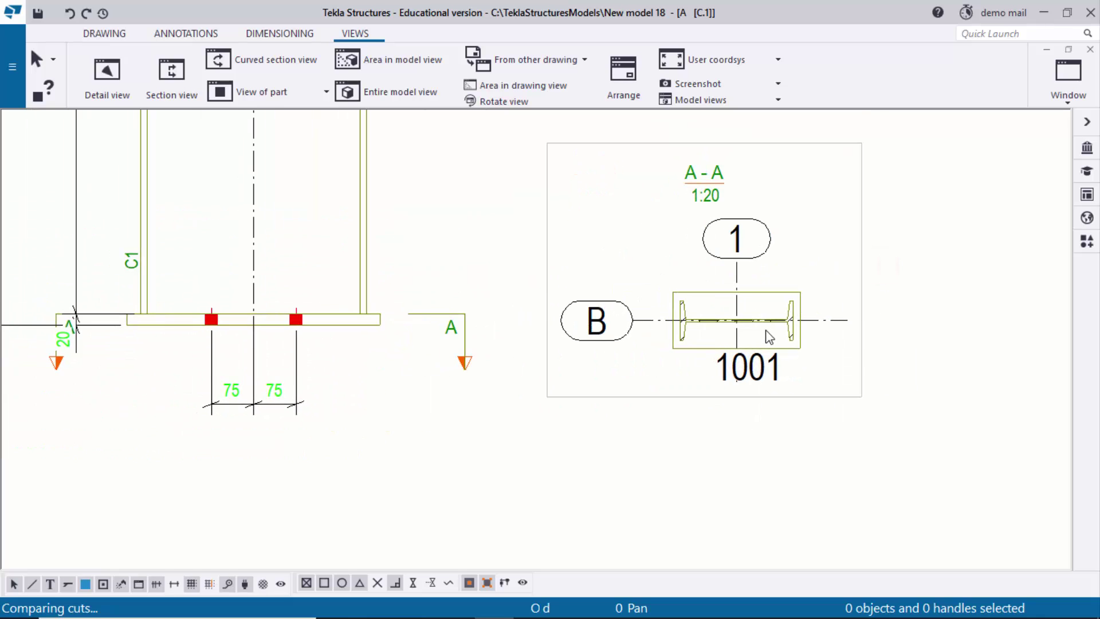
Frame the elevation and the I-beam section together, then select section A-A
{"action": "scroll", "coordinate": [696, 275], "scroll_direction": "up", "scroll_amount": 1}
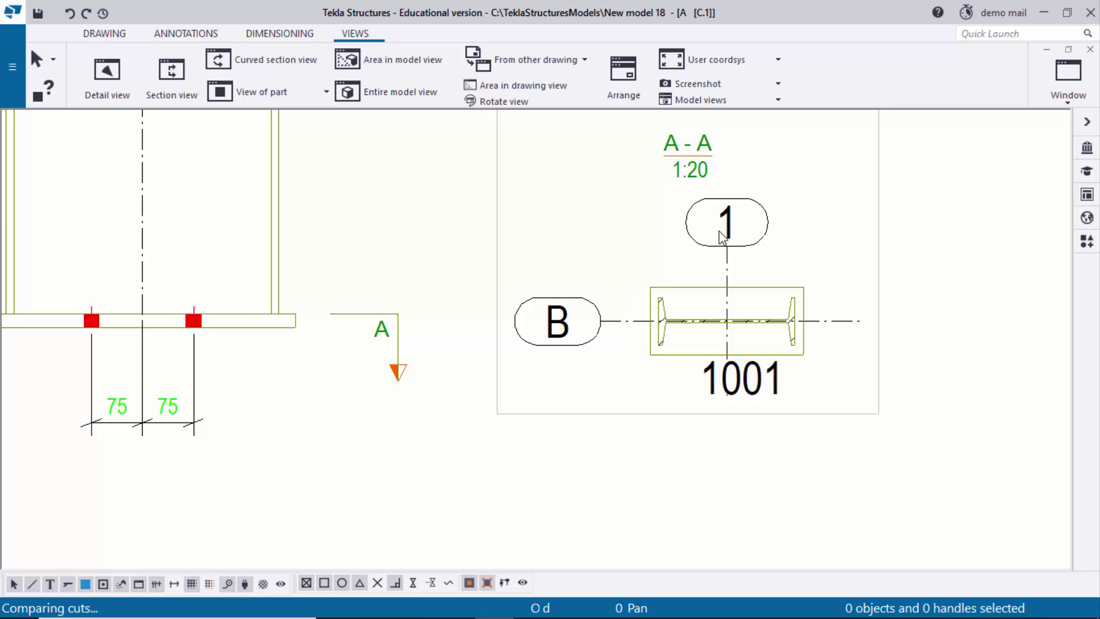
{"action": "scroll", "coordinate": [709, 327], "scroll_direction": "up", "scroll_amount": 1}
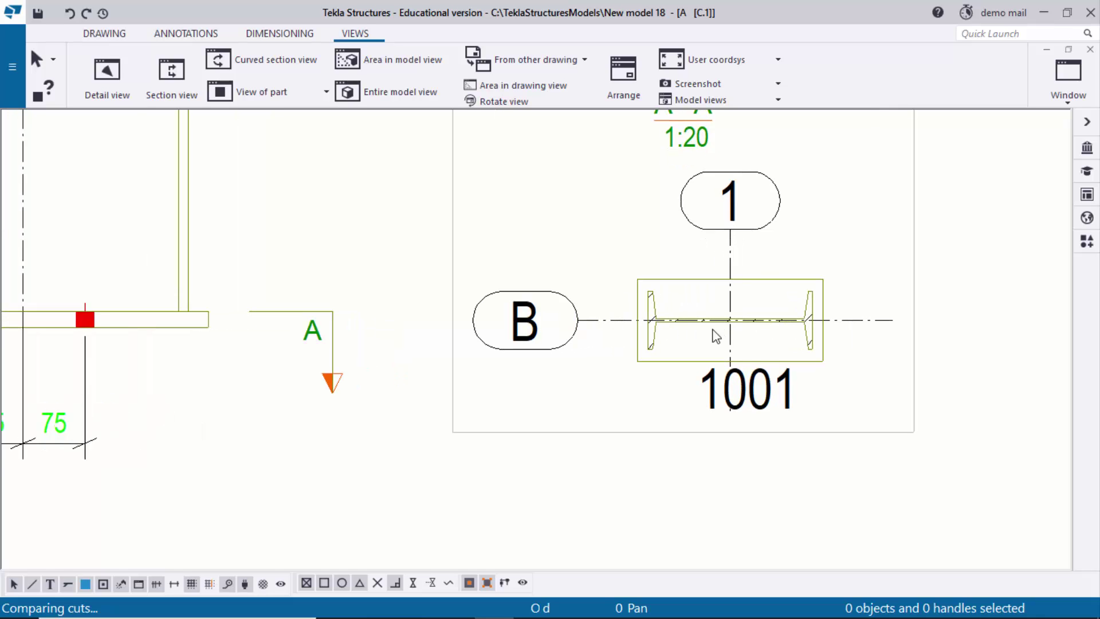
{"action": "scroll", "coordinate": [544, 348], "scroll_direction": "down", "scroll_amount": 2}
{"action": "scroll", "coordinate": [864, 337], "scroll_direction": "up", "scroll_amount": 2}
{"action": "middle_click_drag", "start_coordinate": [864, 336], "coordinate": [687, 314]}
{"action": "scroll", "coordinate": [621, 292], "scroll_direction": "up", "scroll_amount": 2}
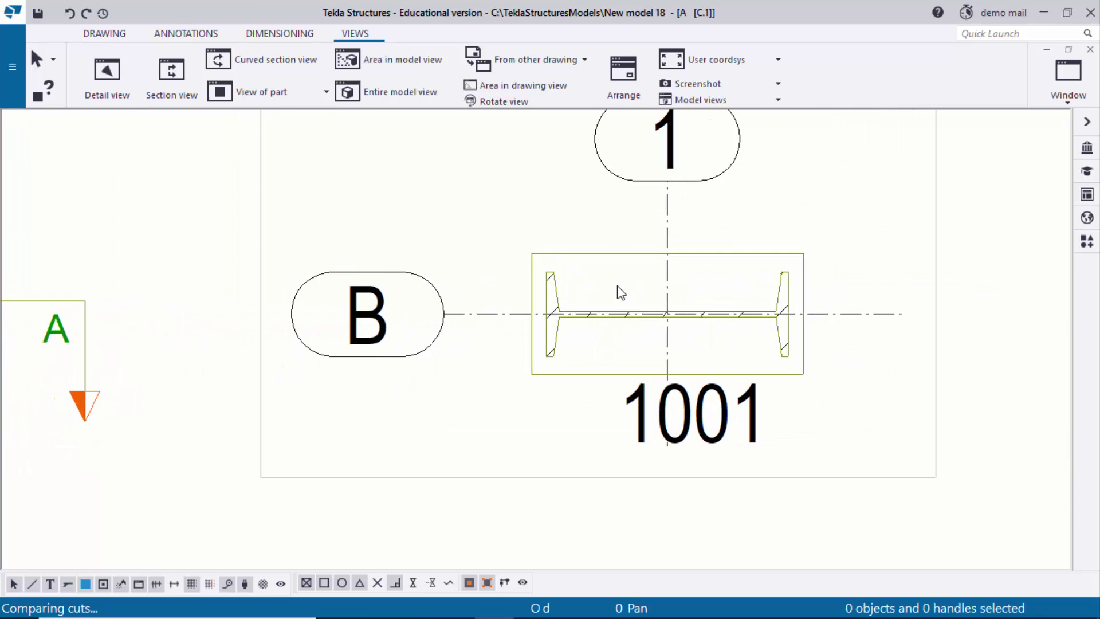
{"action": "scroll", "coordinate": [810, 320], "scroll_direction": "down", "scroll_amount": 5}
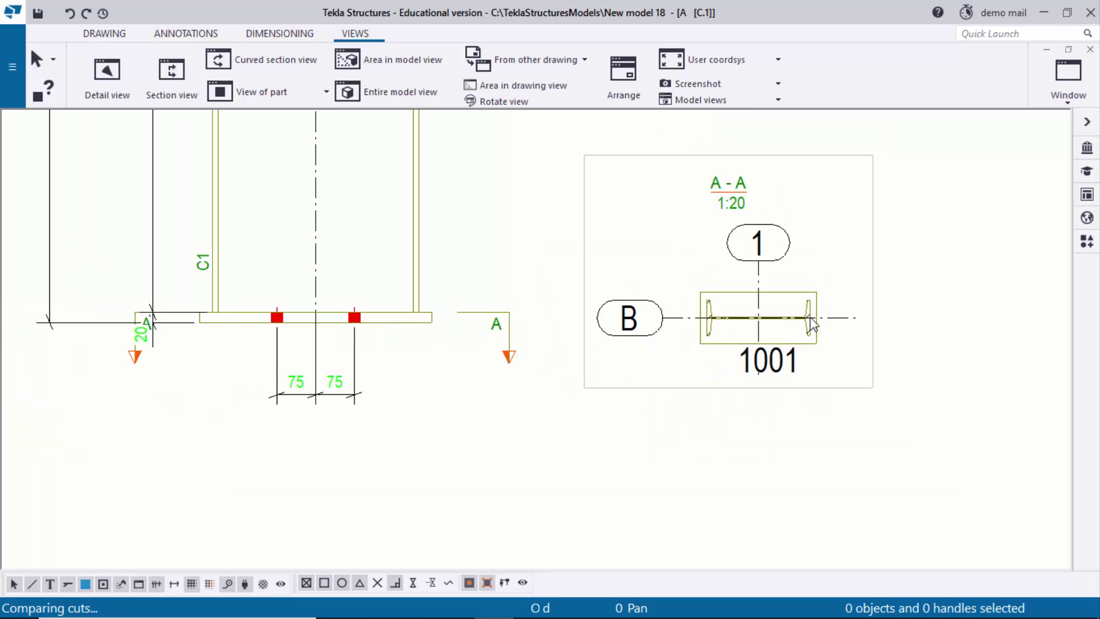
{"action": "mouse_move", "coordinate": [801, 263]}
{"action": "middle_mouse_down"}
{"action": "mouse_move", "coordinate": [780, 295]}
{"action": "mouse_move", "coordinate": [873, 292]}
{"action": "middle_mouse_up"}
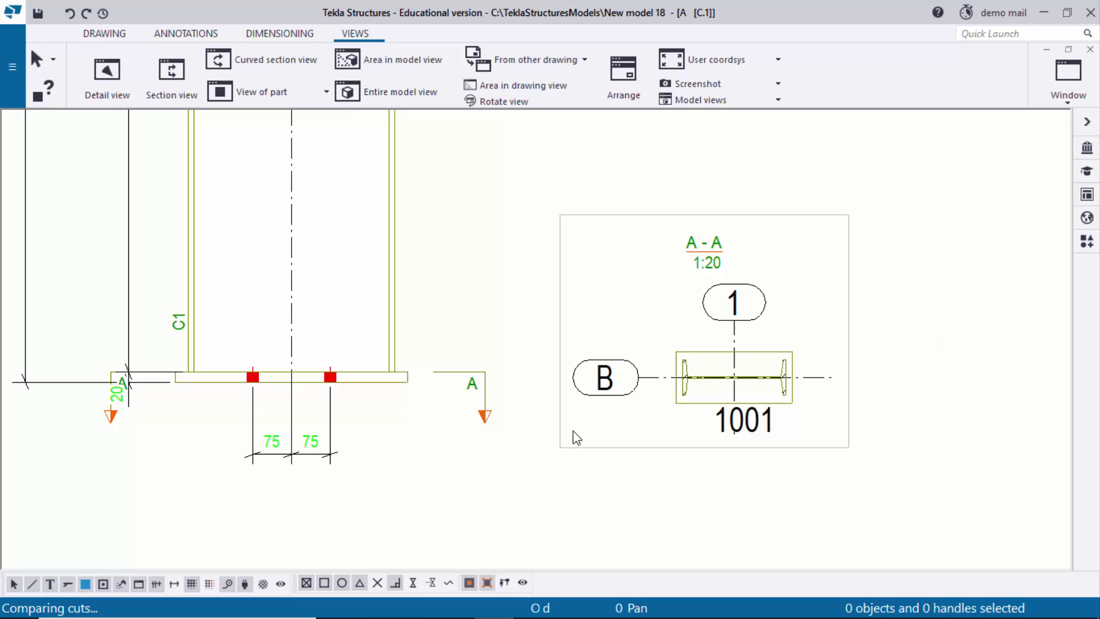
{"action": "left_click", "coordinate": [608, 448]}
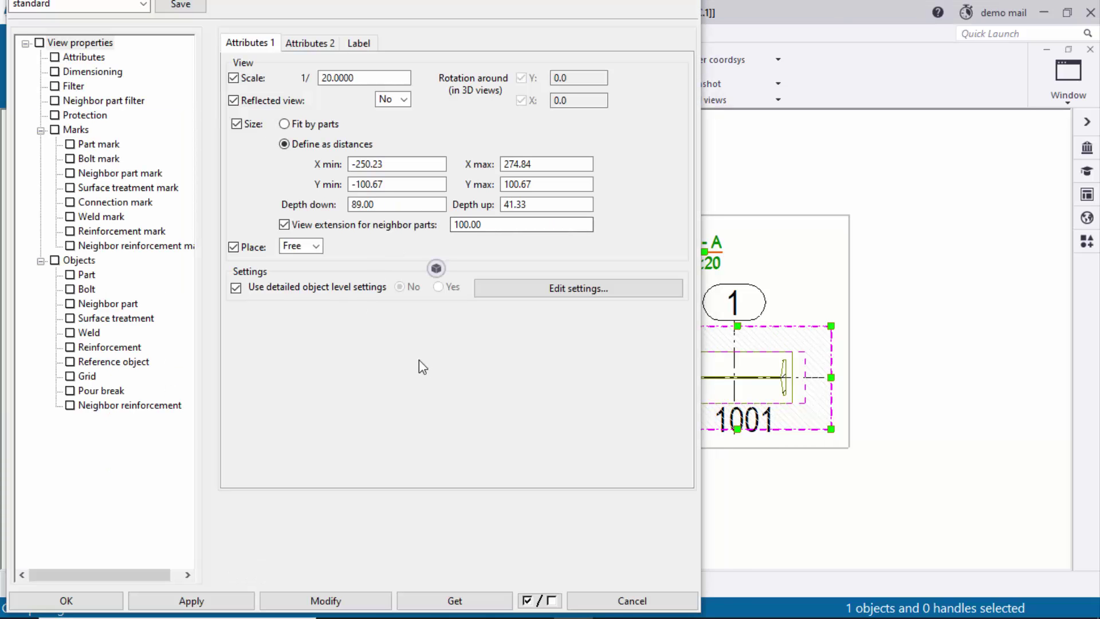
Load the saved SECTION view settings and apply them to section A-A
{"action": "left_click", "coordinate": [484, 406]}
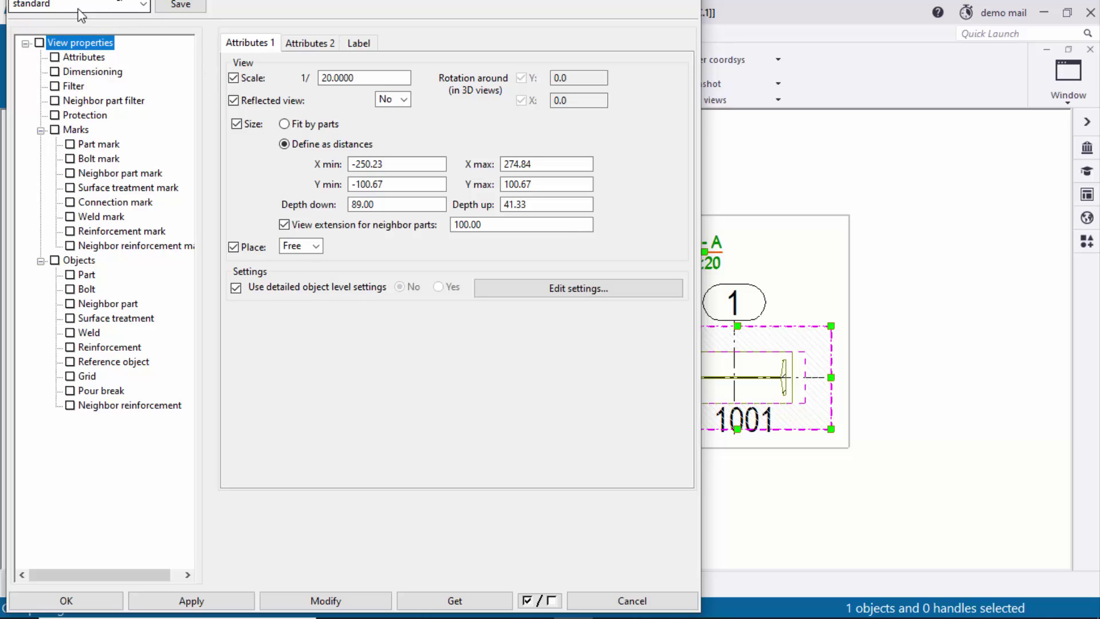
{"action": "left_click", "coordinate": [143, 7]}
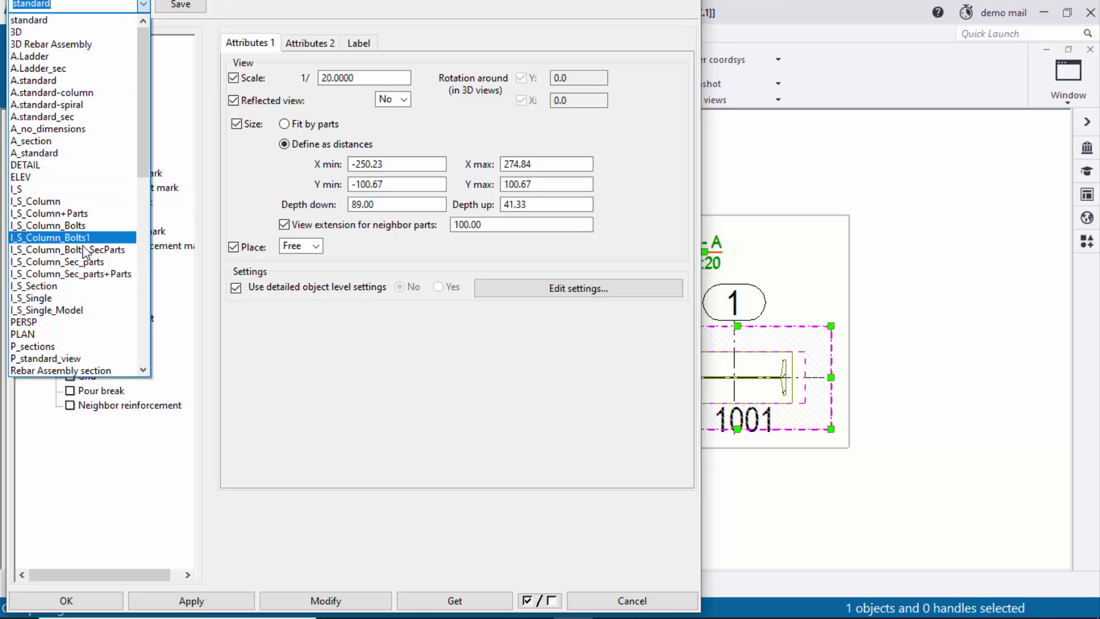
{"action": "scroll", "coordinate": [85, 252], "scroll_direction": "down", "scroll_amount": 2}
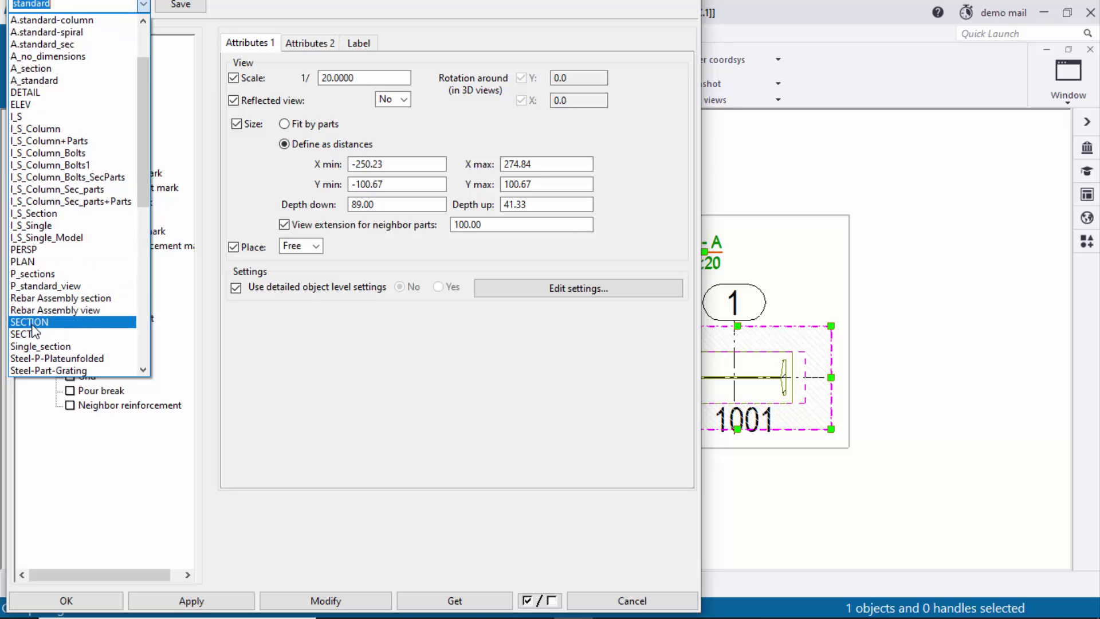
{"action": "scroll", "coordinate": [51, 328], "scroll_direction": "down", "scroll_amount": 2}
{"action": "left_click", "coordinate": [40, 248]}
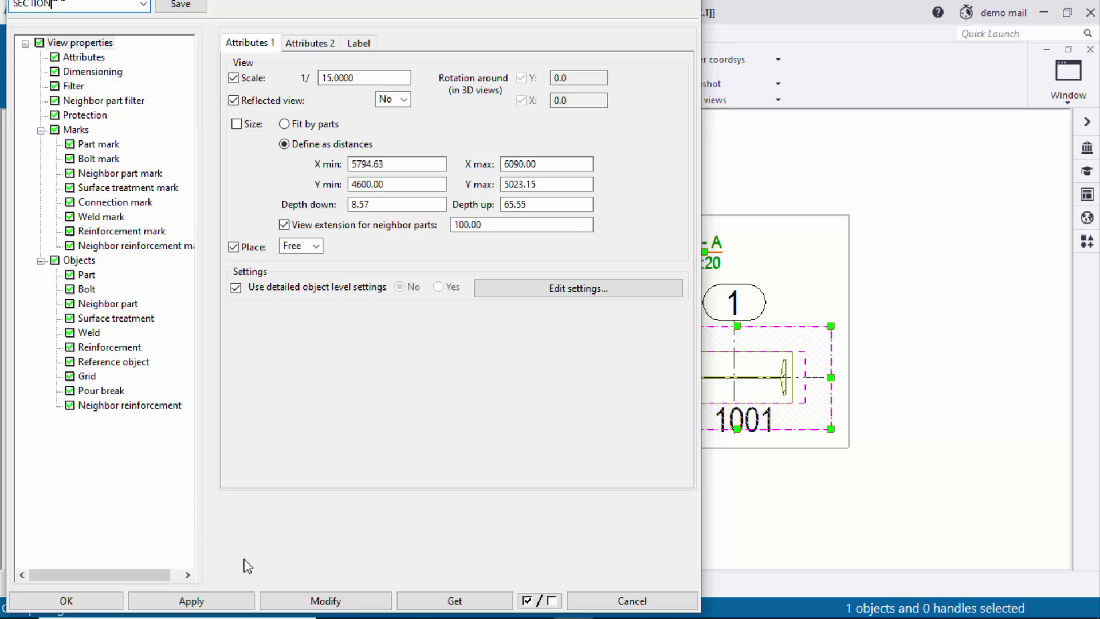
{"action": "left_click", "coordinate": [313, 599]}
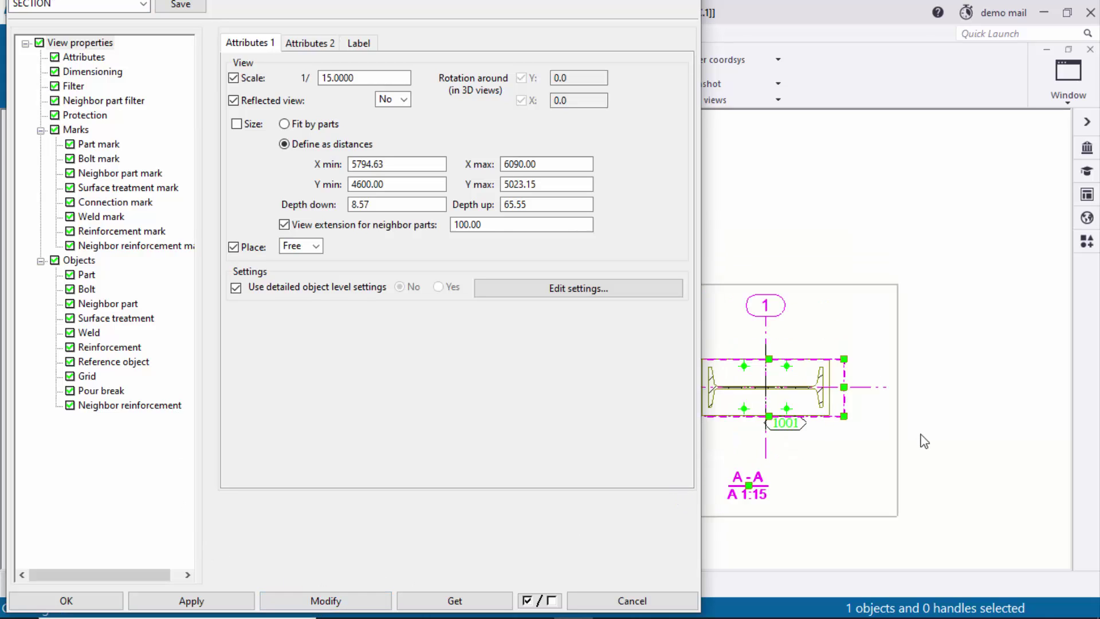
{"action": "scroll", "coordinate": [928, 384], "scroll_direction": "up", "scroll_amount": 2}
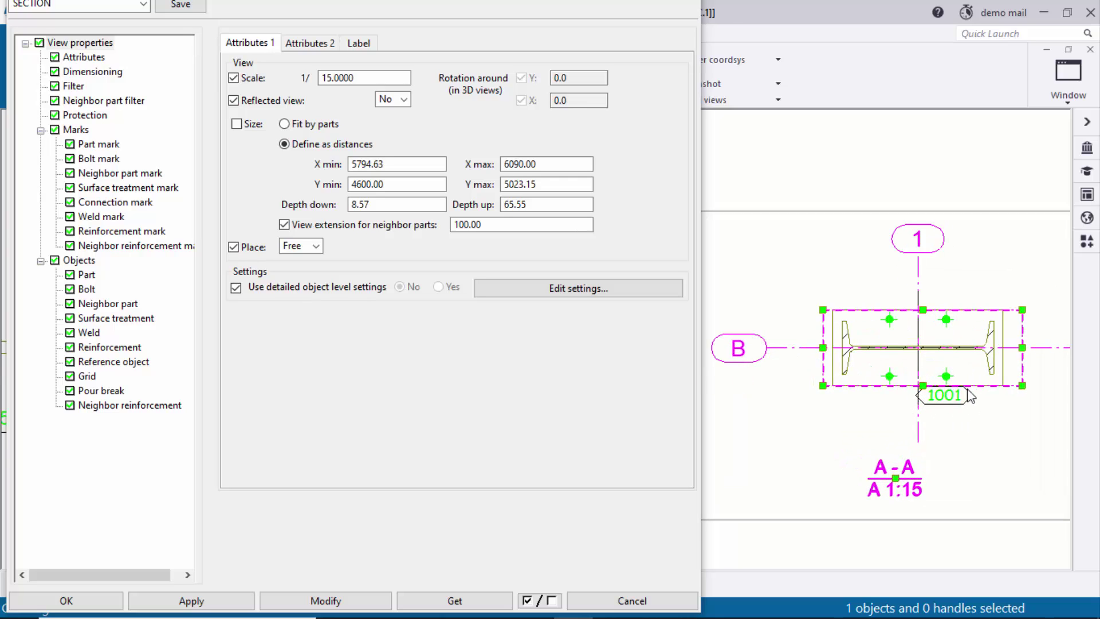
{"action": "middle_click_drag", "start_coordinate": [968, 396], "coordinate": [929, 403]}
{"action": "middle_click_drag", "start_coordinate": [750, 371], "coordinate": [807, 357]}
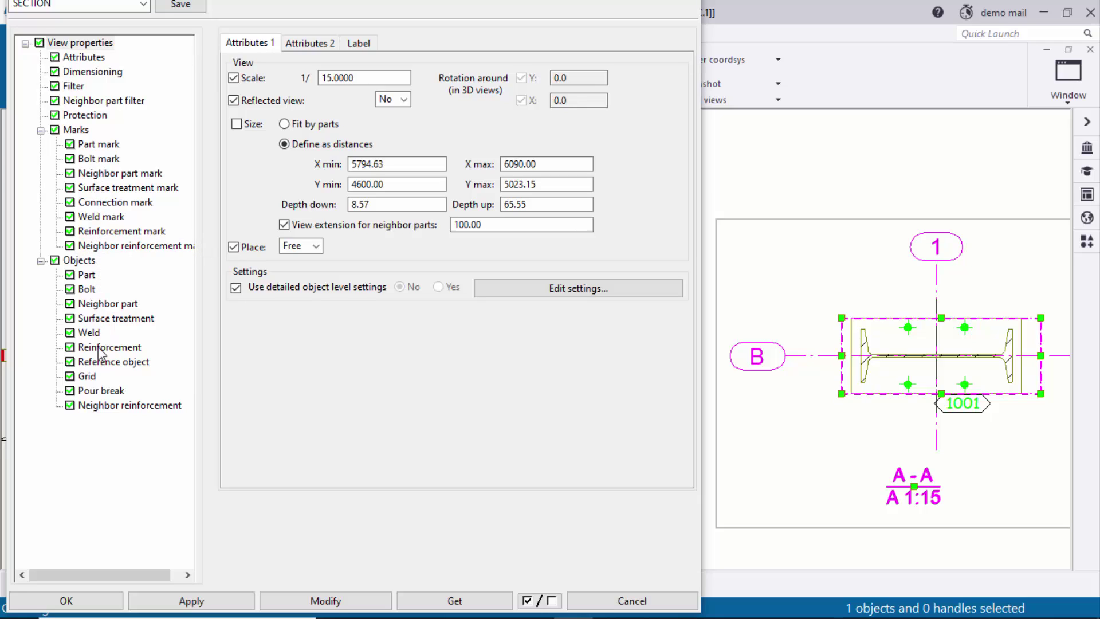
Set the grid in section A-A to Not visible and close the view properties
{"action": "left_click", "coordinate": [88, 377]}
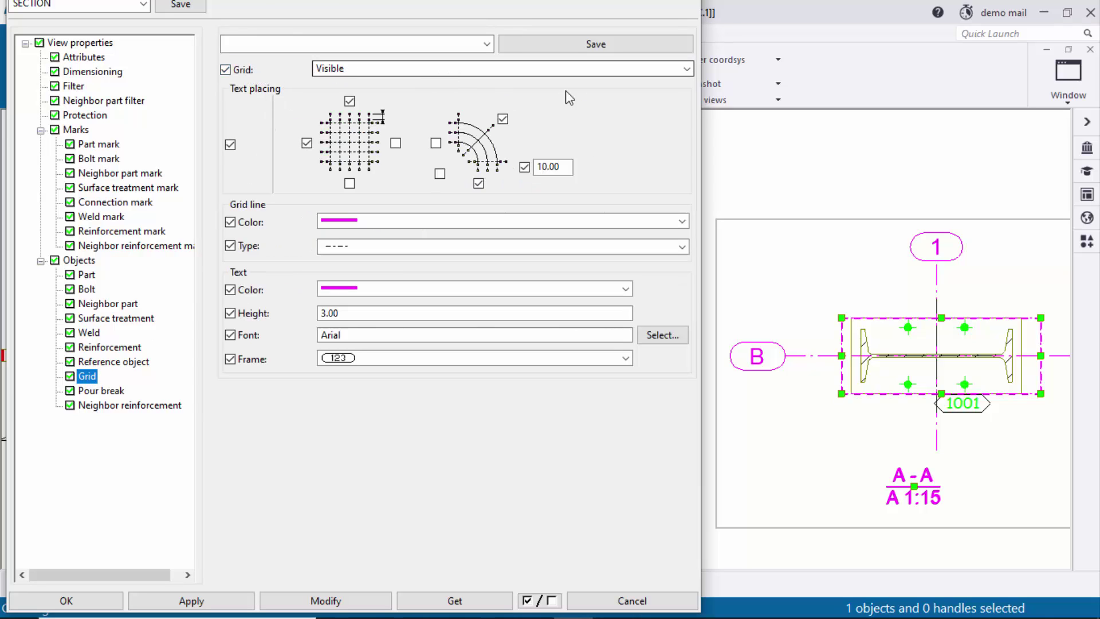
{"action": "left_click", "coordinate": [659, 70]}
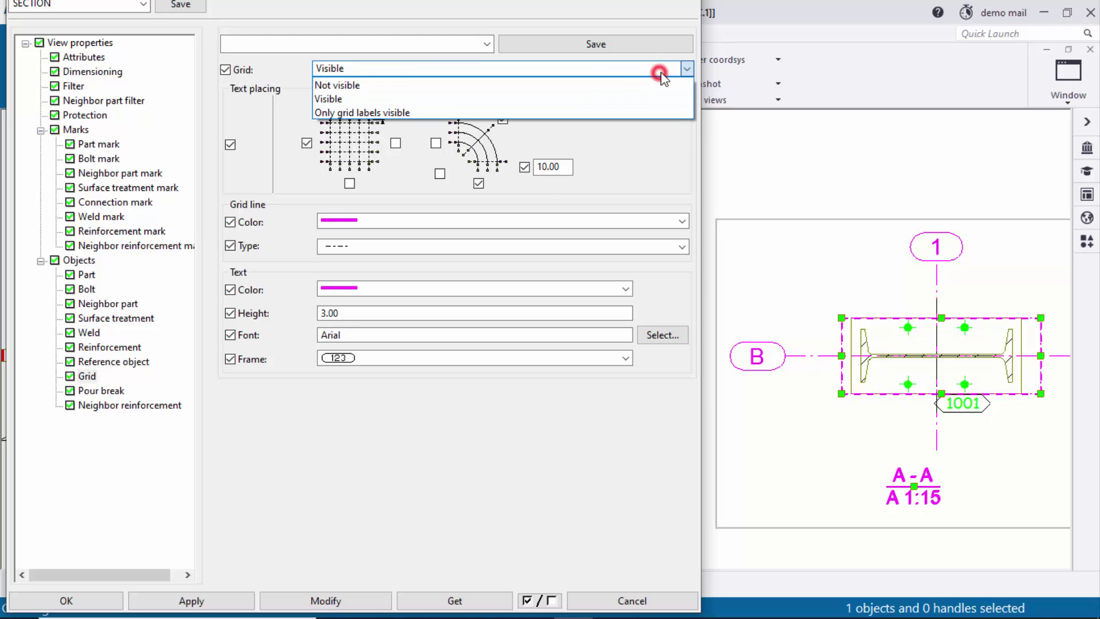
{"action": "left_click", "coordinate": [353, 85]}
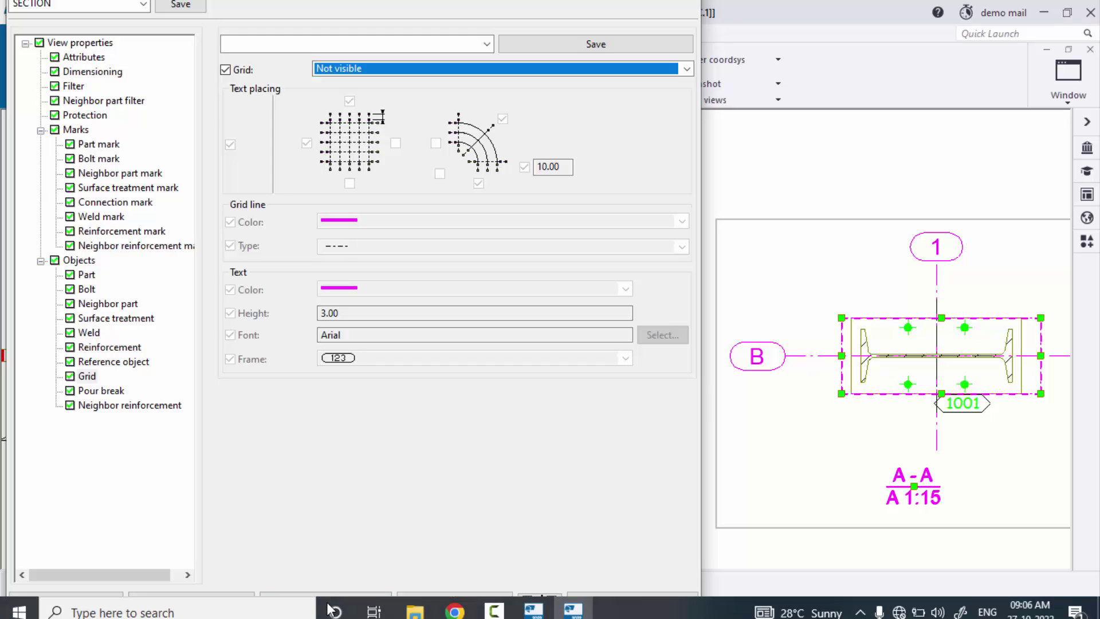
{"action": "left_click", "coordinate": [327, 601]}
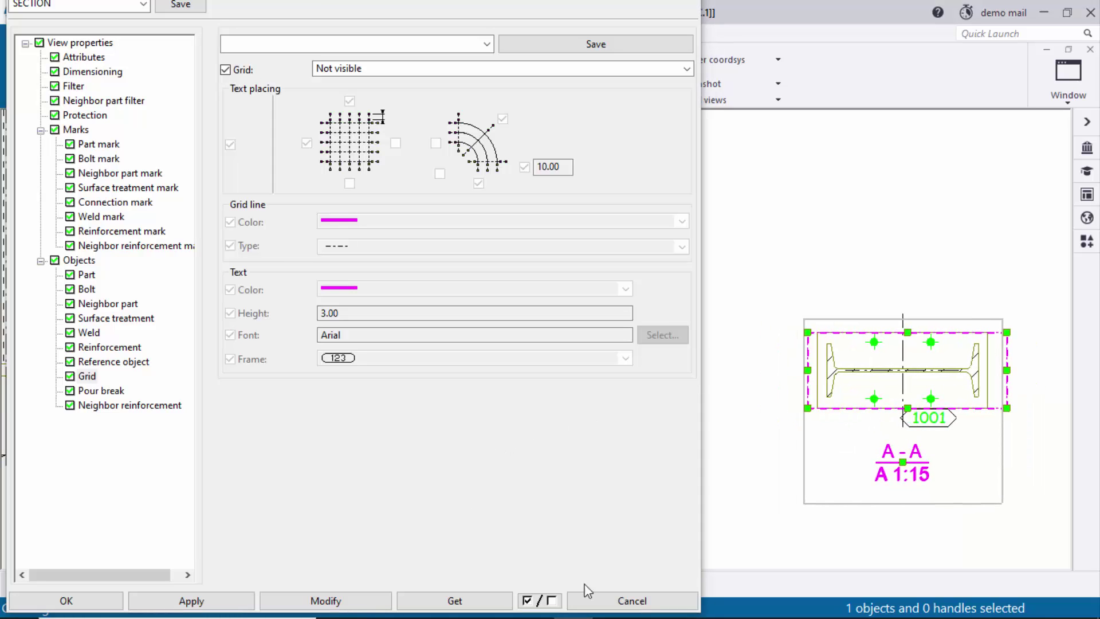
{"action": "left_click", "coordinate": [87, 598]}
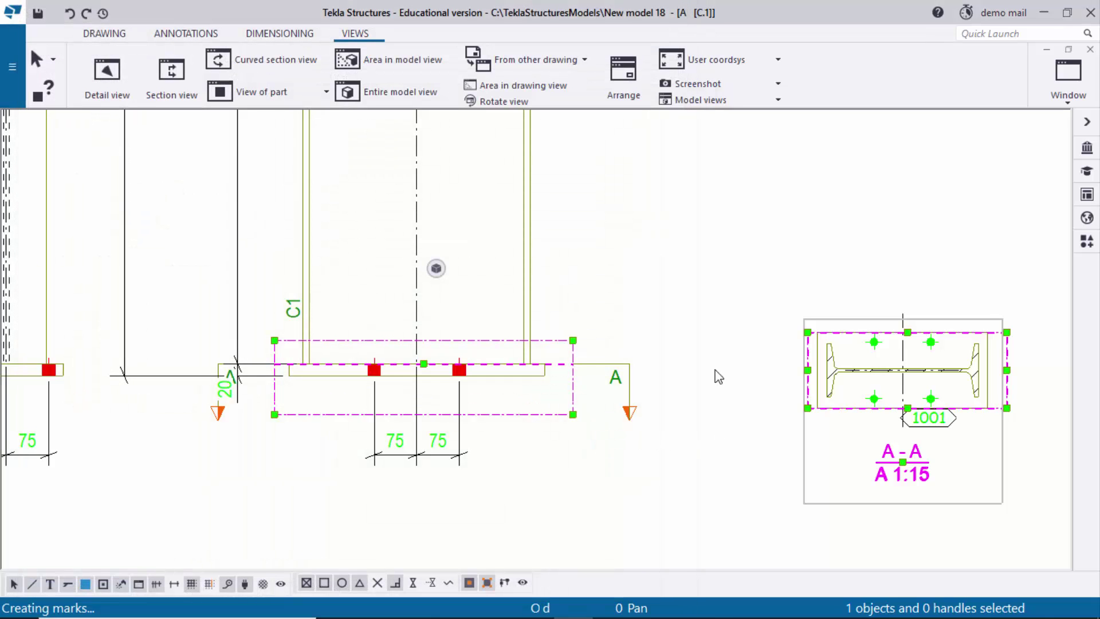
{"action": "left_click", "coordinate": [715, 368]}
{"action": "scroll", "coordinate": [682, 404], "scroll_direction": "up", "scroll_amount": 2}
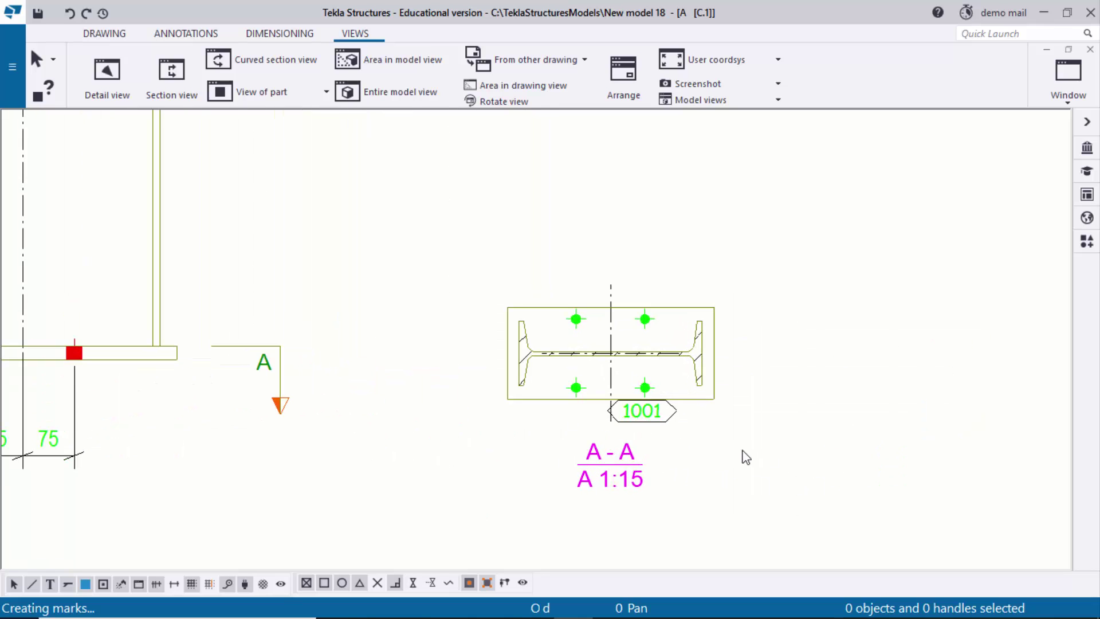
{"action": "left_click", "coordinate": [730, 465]}
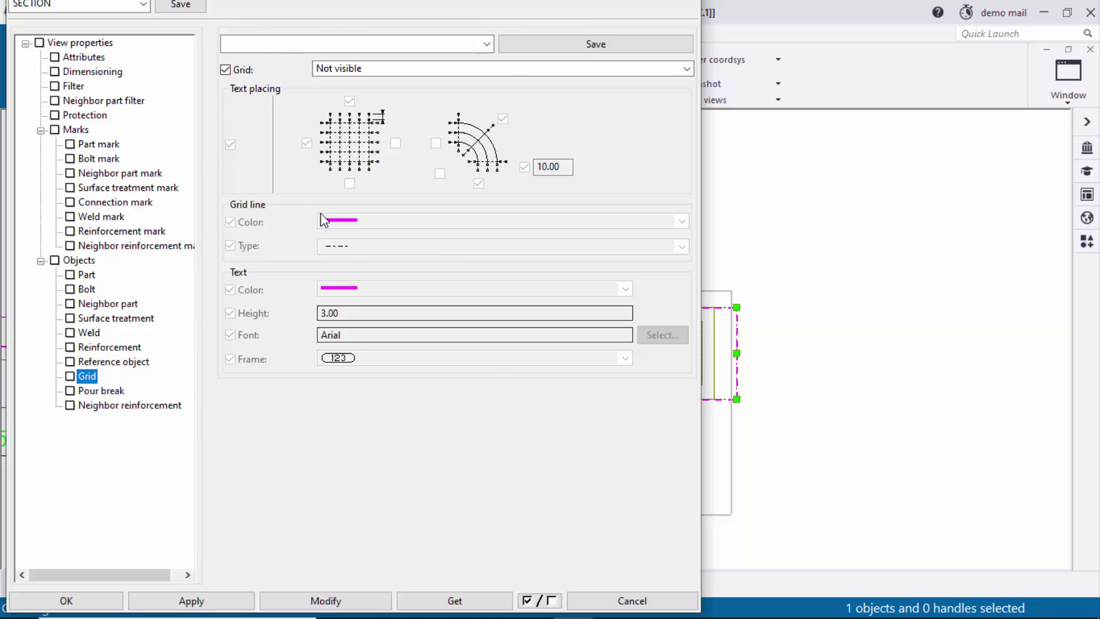
{"action": "left_click", "coordinate": [84, 42]}
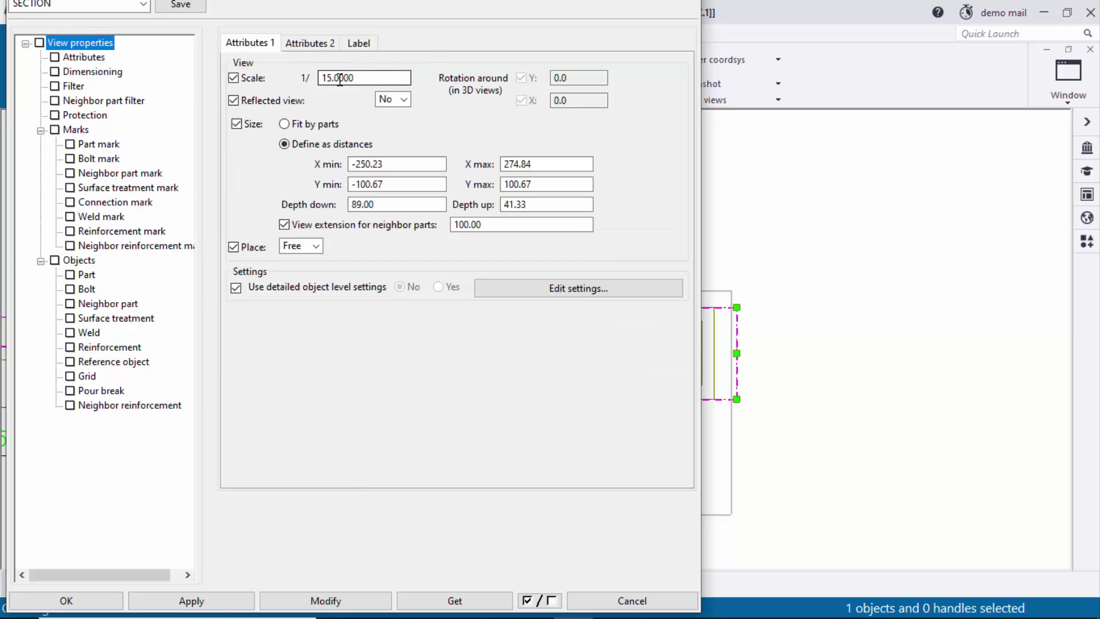
{"action": "scroll", "coordinate": [877, 318], "scroll_direction": "down", "scroll_amount": 3}
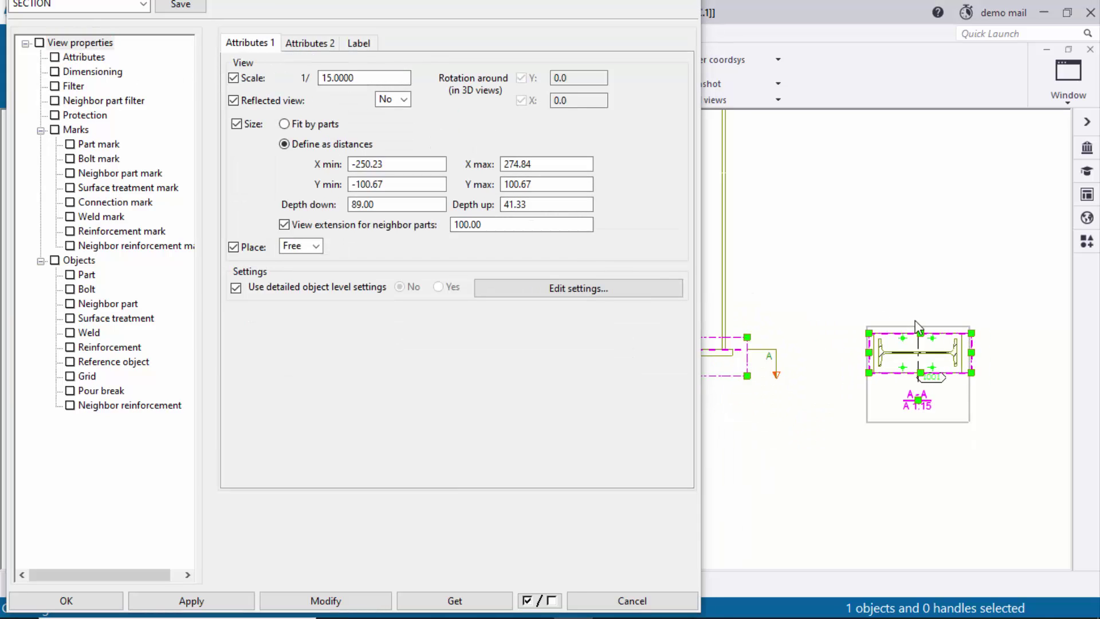
{"action": "scroll", "coordinate": [899, 381], "scroll_direction": "up", "scroll_amount": 3}
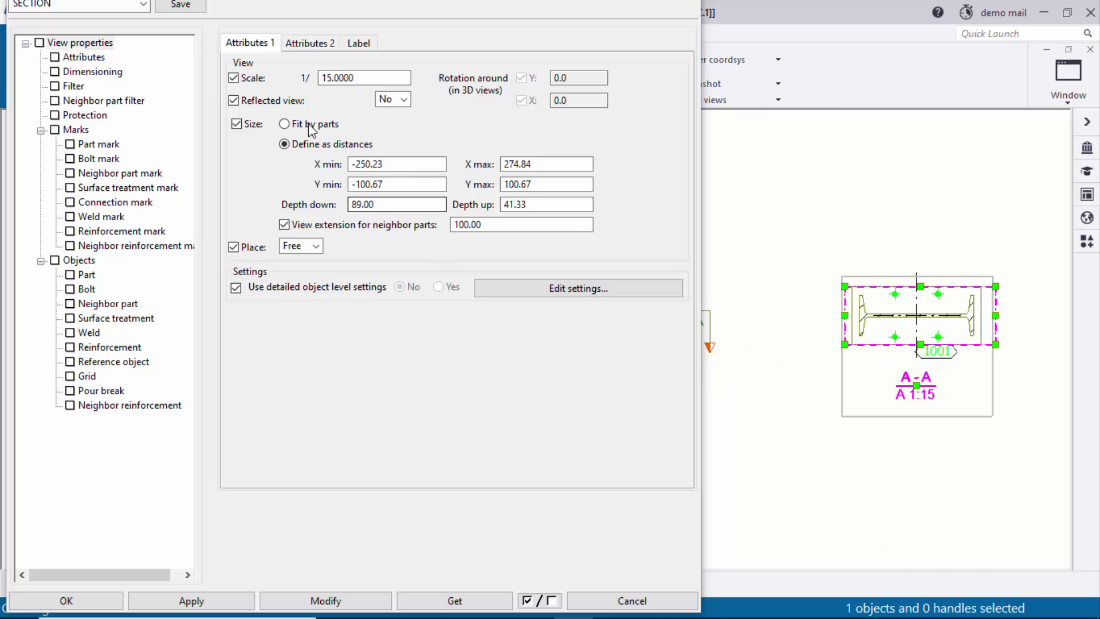
{"action": "left_click", "coordinate": [367, 78]}
{"action": "double_click", "coordinate": [367, 78]}
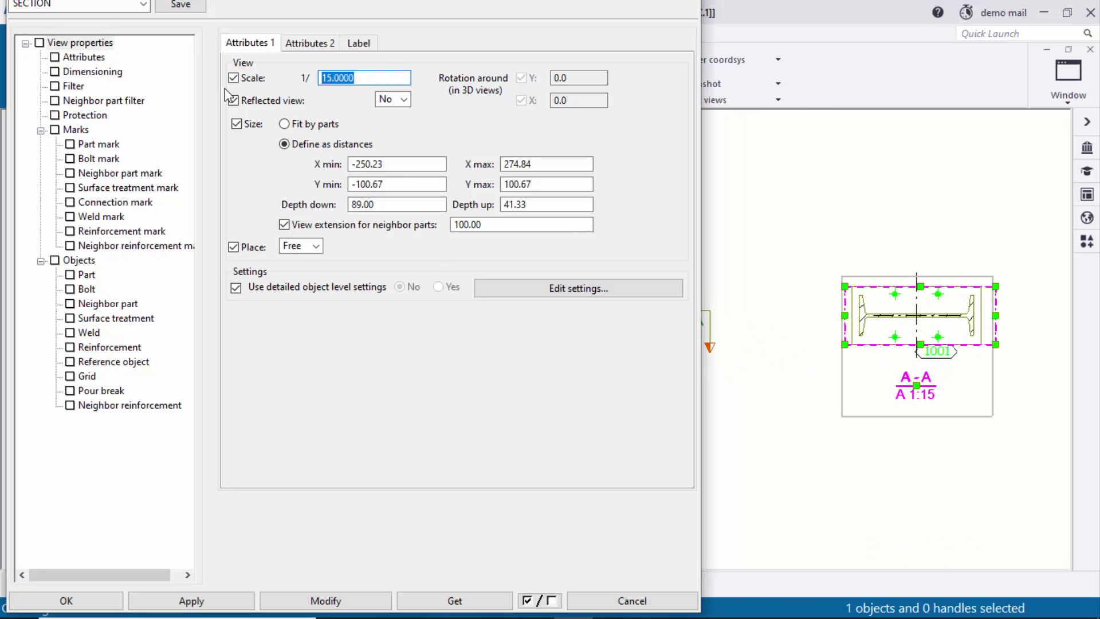
{"action": "type", "text": "20"}
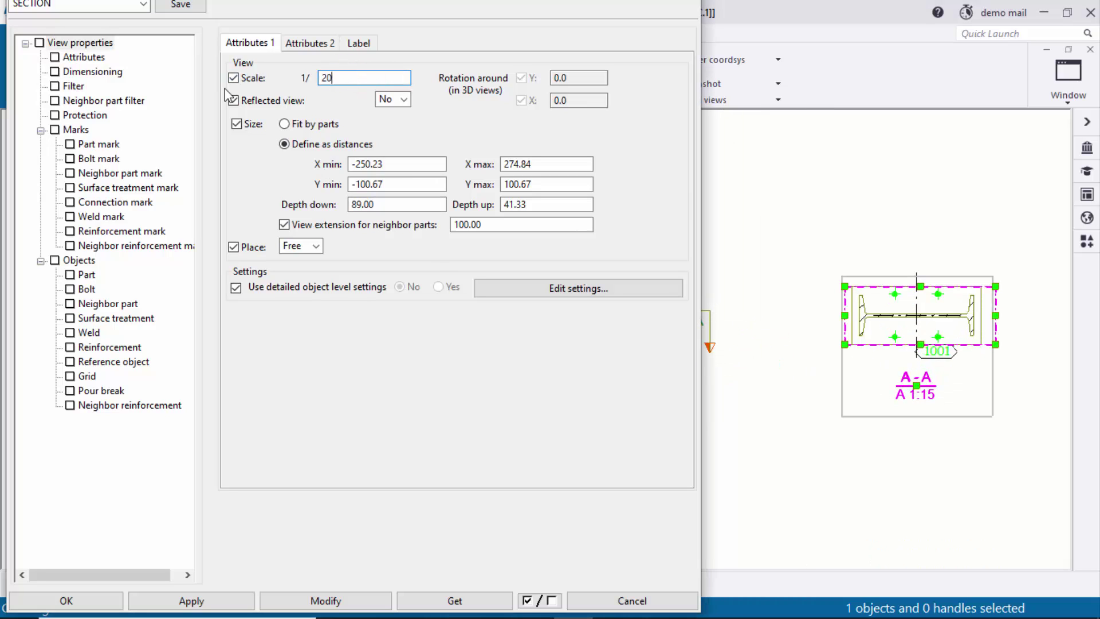
{"action": "left_click", "coordinate": [326, 600]}
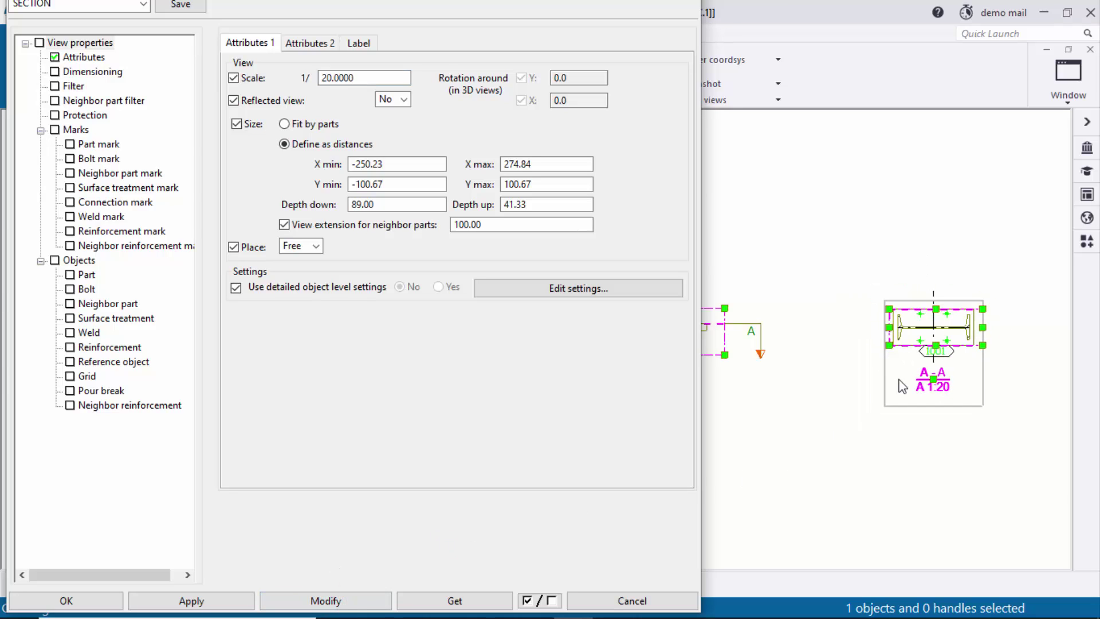
{"action": "scroll", "coordinate": [916, 355], "scroll_direction": "down", "scroll_amount": 3}
{"action": "scroll", "coordinate": [994, 382], "scroll_direction": "up", "scroll_amount": 2}
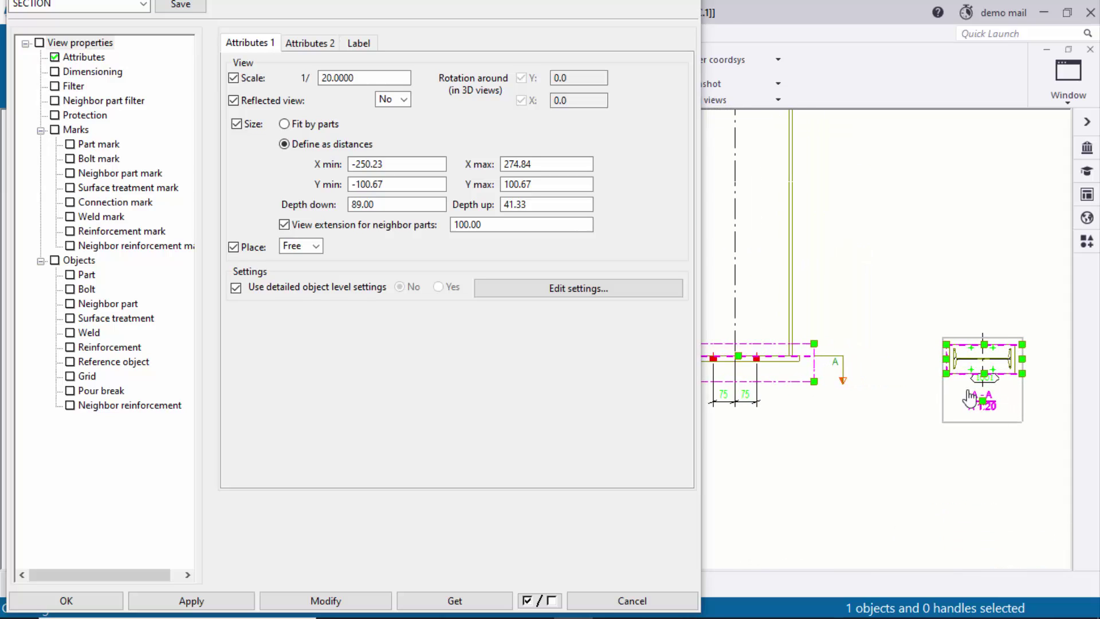
{"action": "scroll", "coordinate": [970, 396], "scroll_direction": "up", "scroll_amount": 1}
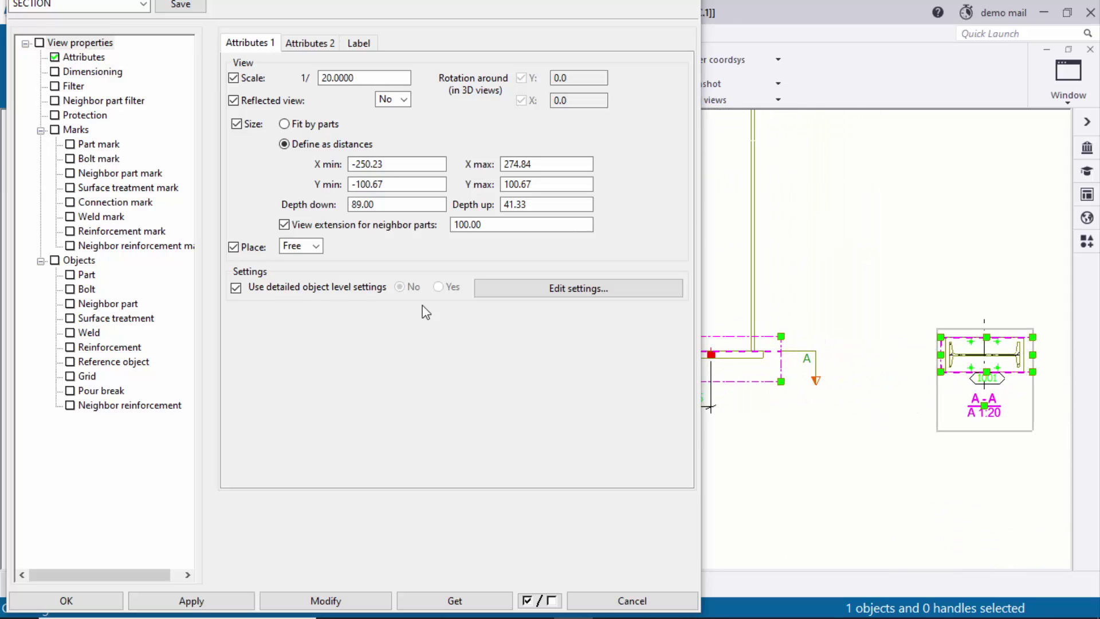
{"action": "double_click", "coordinate": [366, 78]}
{"action": "type", "text": "15"}
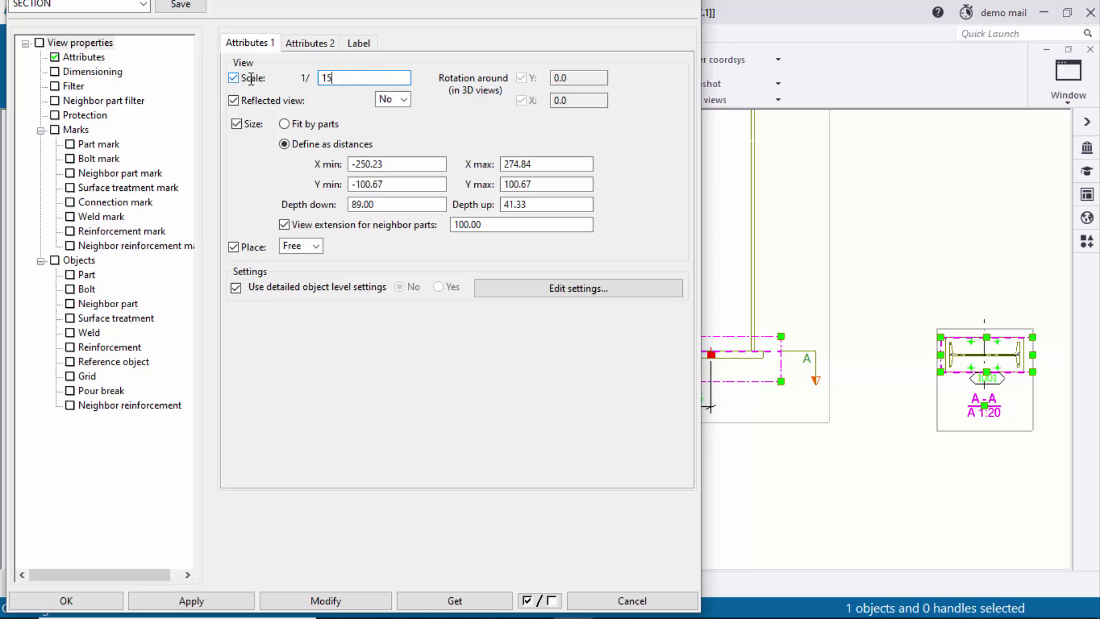
{"action": "left_click", "coordinate": [327, 599]}
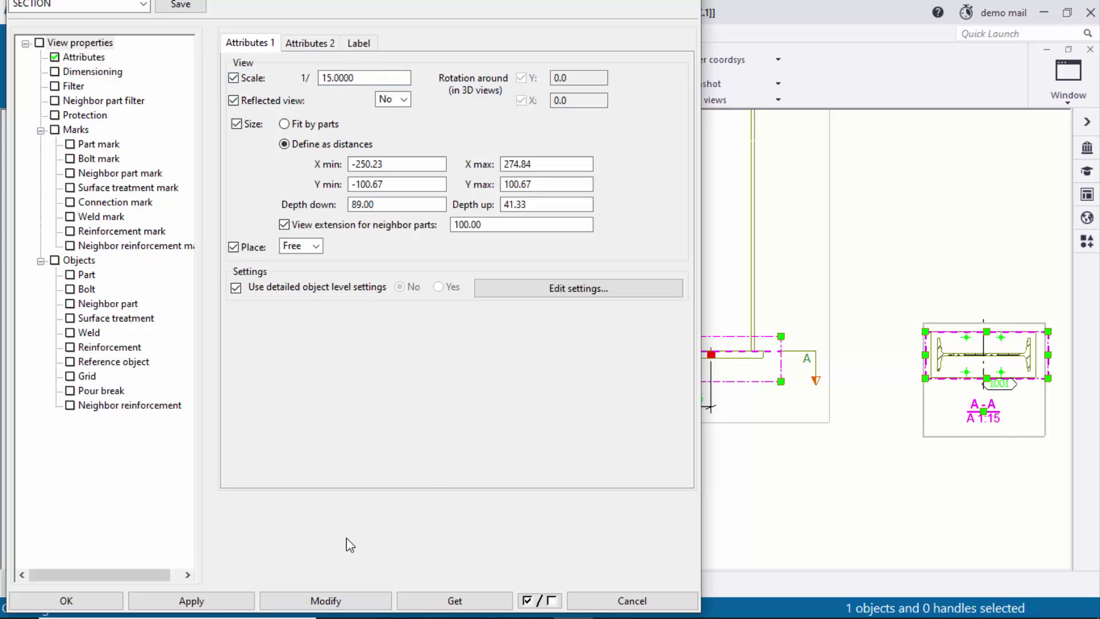
{"action": "left_click", "coordinate": [79, 599]}
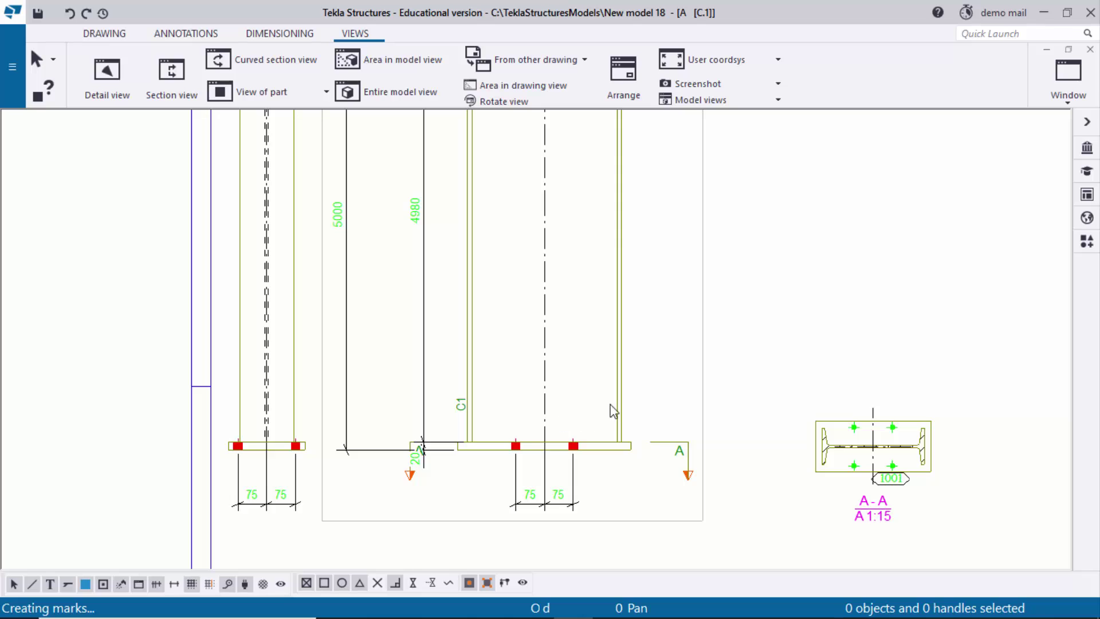
Check the main column view's scale and cancel without changes
{"action": "left_click", "coordinate": [702, 385]}
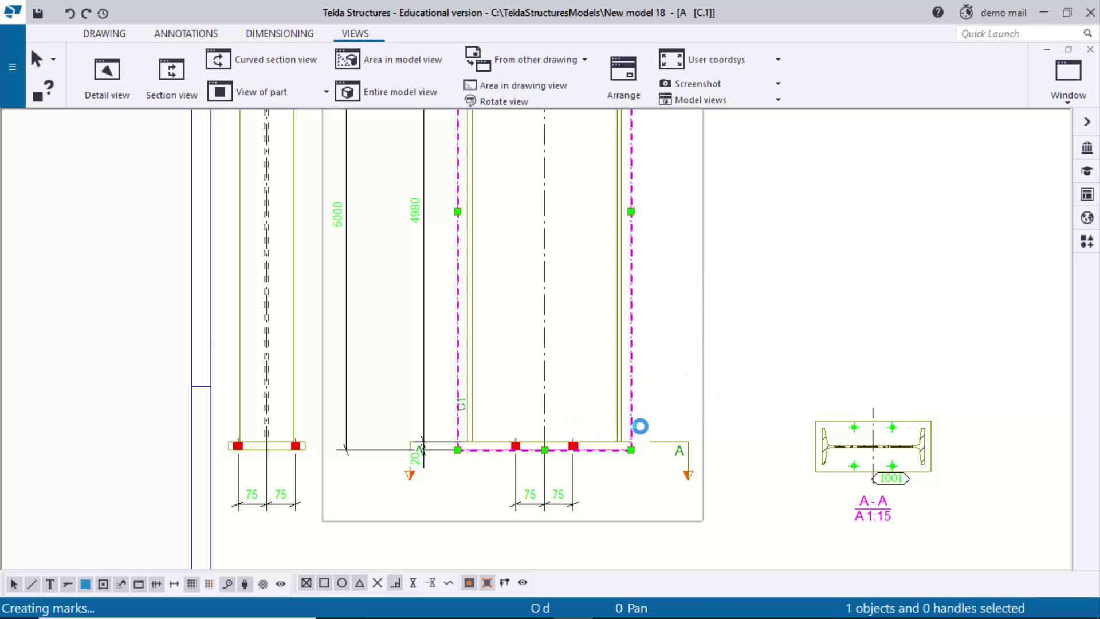
{"action": "double_click", "coordinate": [638, 425]}
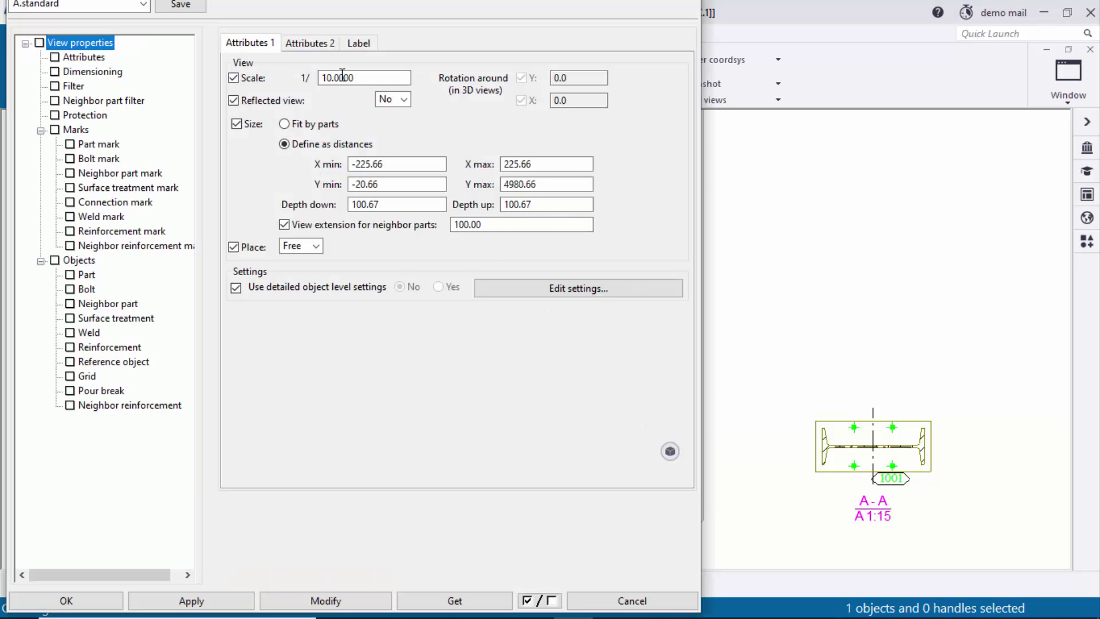
{"action": "left_click", "coordinate": [655, 598]}
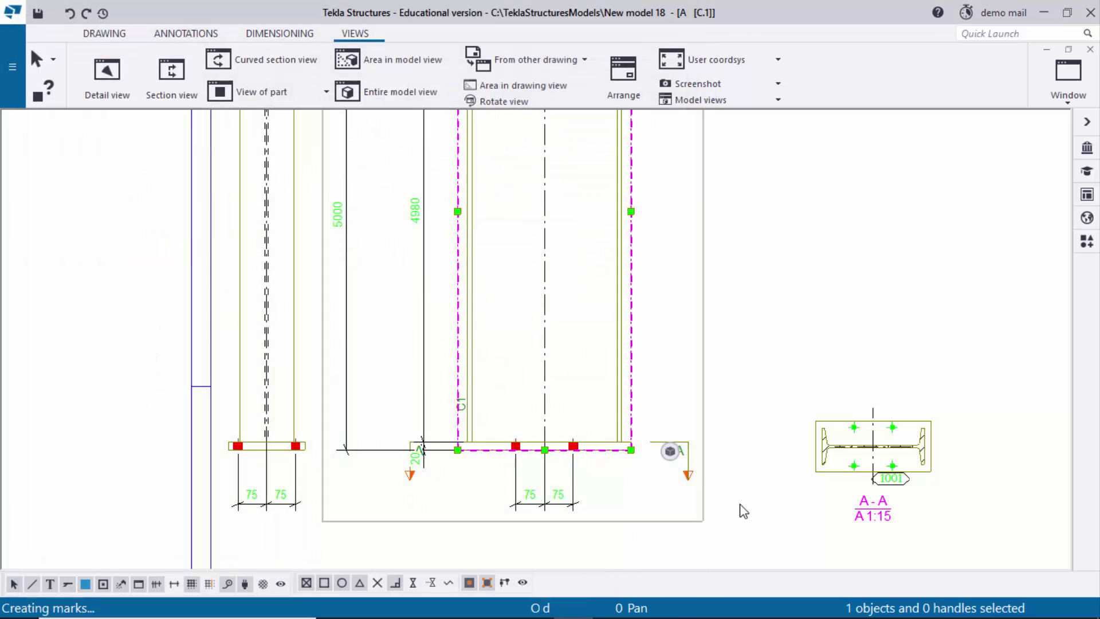
Change section view A-A's scale from 15 to 10, giving 1:10
{"action": "mouse_move", "coordinate": [757, 526]}
{"action": "middle_mouse_down"}
{"action": "mouse_move", "coordinate": [719, 484]}
{"action": "mouse_move", "coordinate": [756, 463]}
{"action": "middle_mouse_up"}
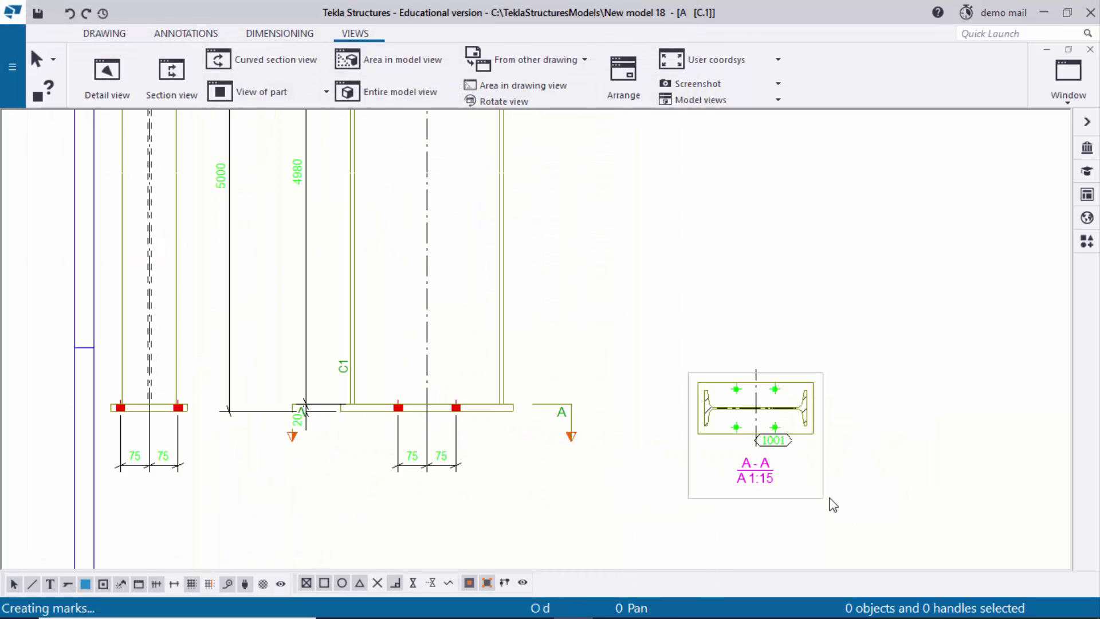
{"action": "double_click", "coordinate": [826, 497]}
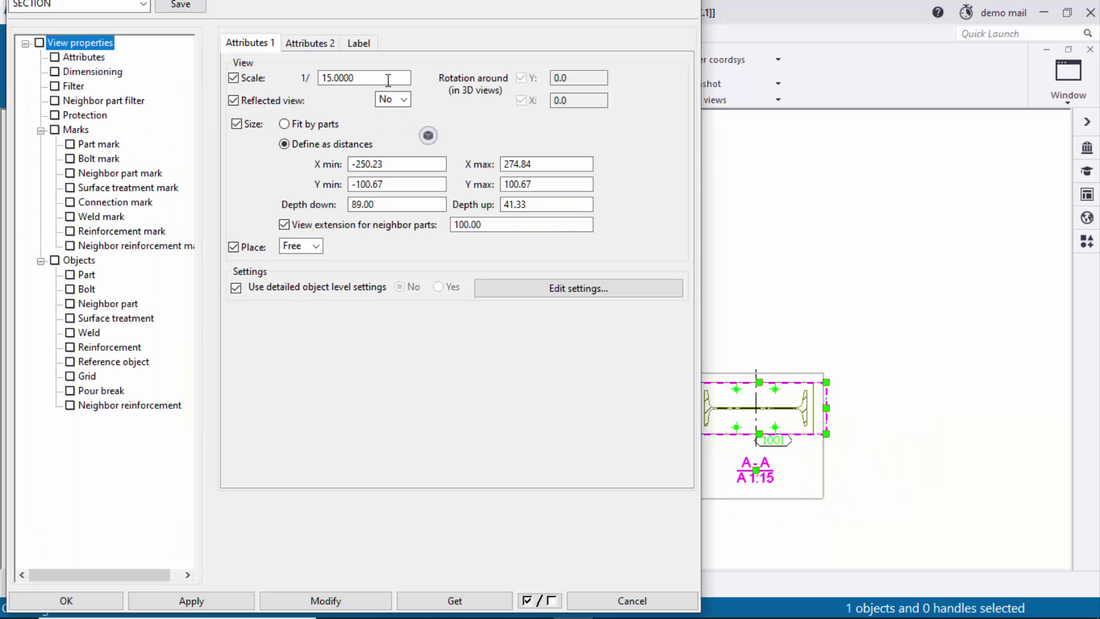
{"action": "left_click", "coordinate": [405, 76]}
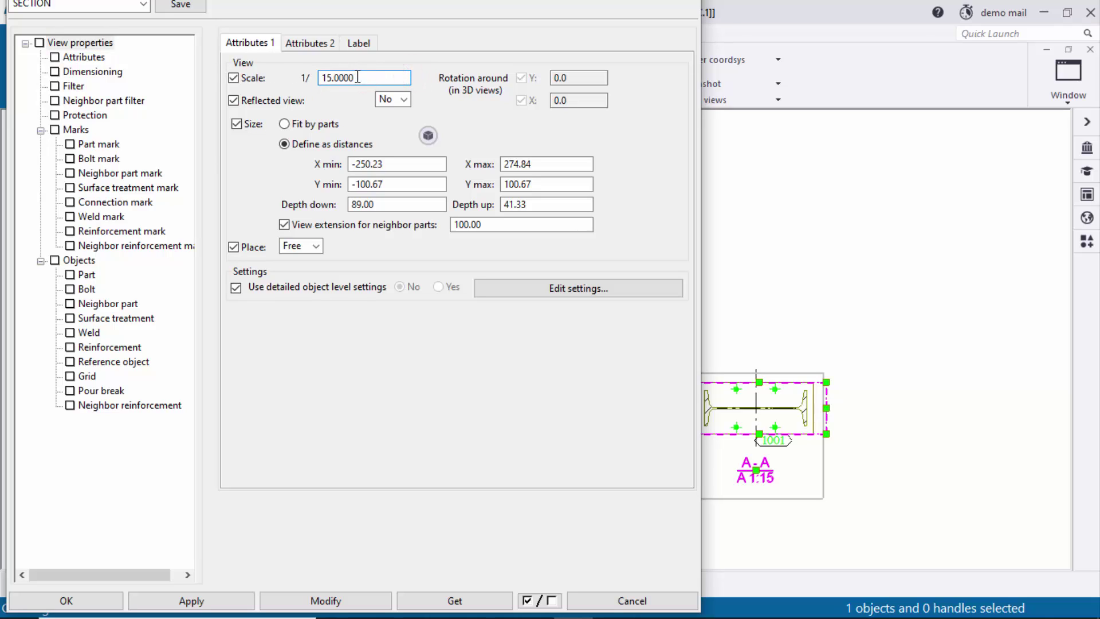
{"action": "left_click_drag", "start_coordinate": [356, 76], "coordinate": [292, 76]}
{"action": "type", "text": "10"}
{"action": "left_click", "coordinate": [336, 597]}
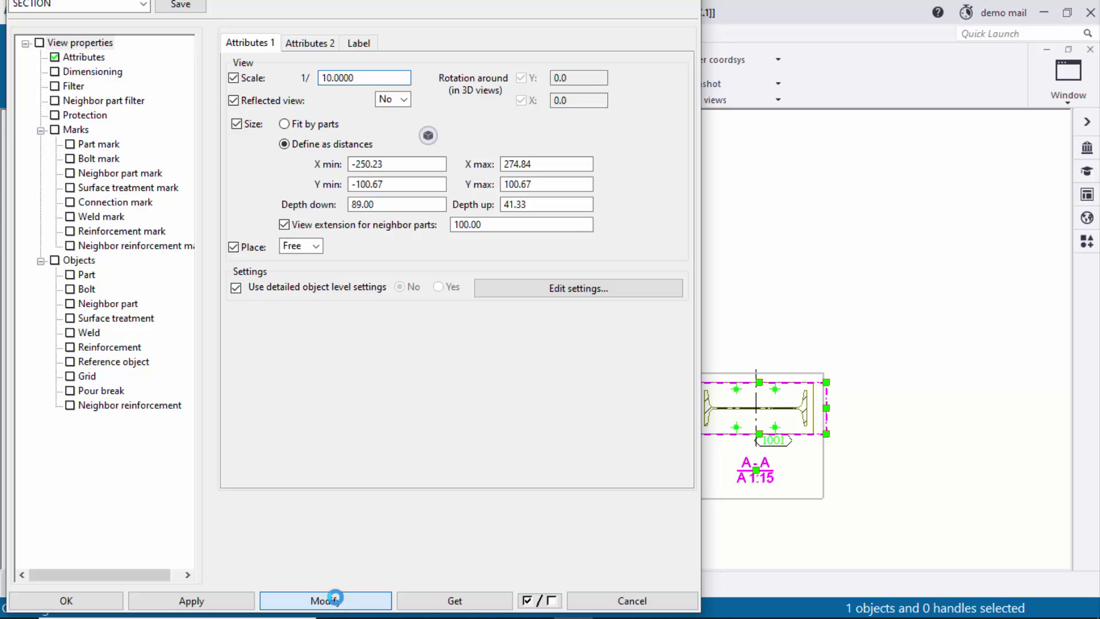
{"action": "left_click", "coordinate": [75, 602]}
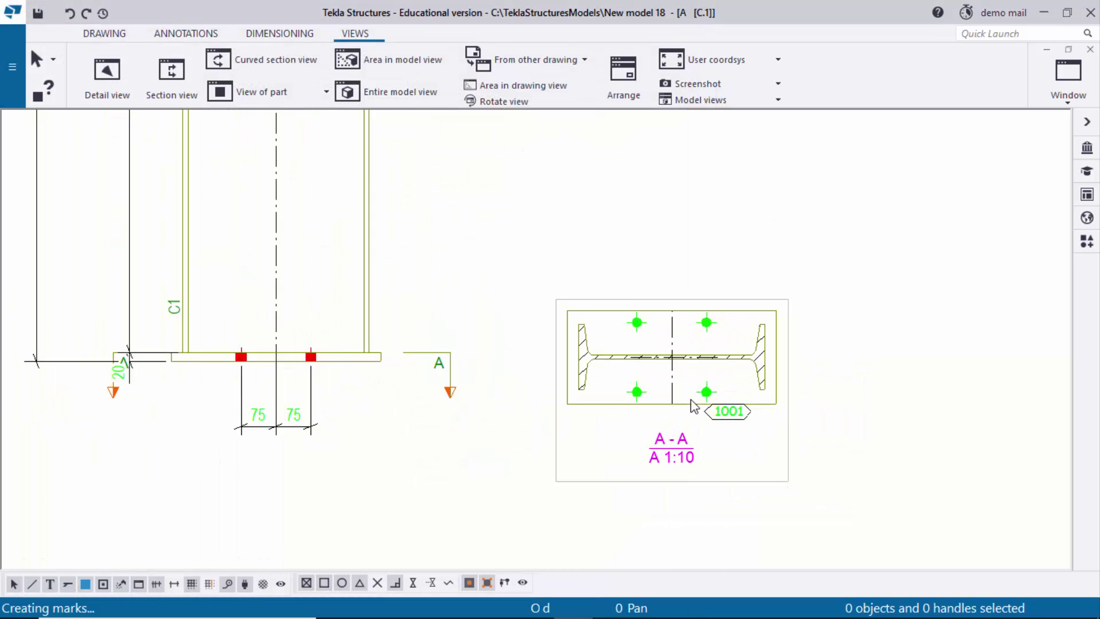
Delete part mark 1001 from the drawing
{"action": "scroll", "coordinate": [694, 407], "scroll_direction": "up", "scroll_amount": 5}
{"action": "left_click", "coordinate": [720, 438]}
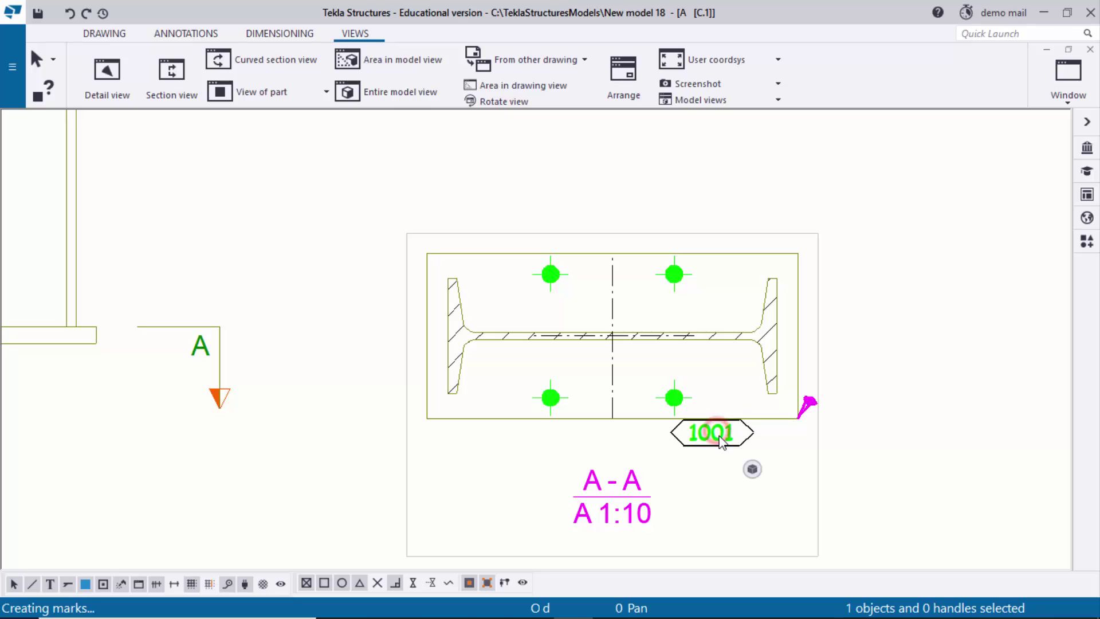
{"action": "key", "text": "Delete"}
Turn off the center line of the I-beam in section A-A
{"action": "scroll", "coordinate": [547, 387], "scroll_direction": "up", "scroll_amount": 3}
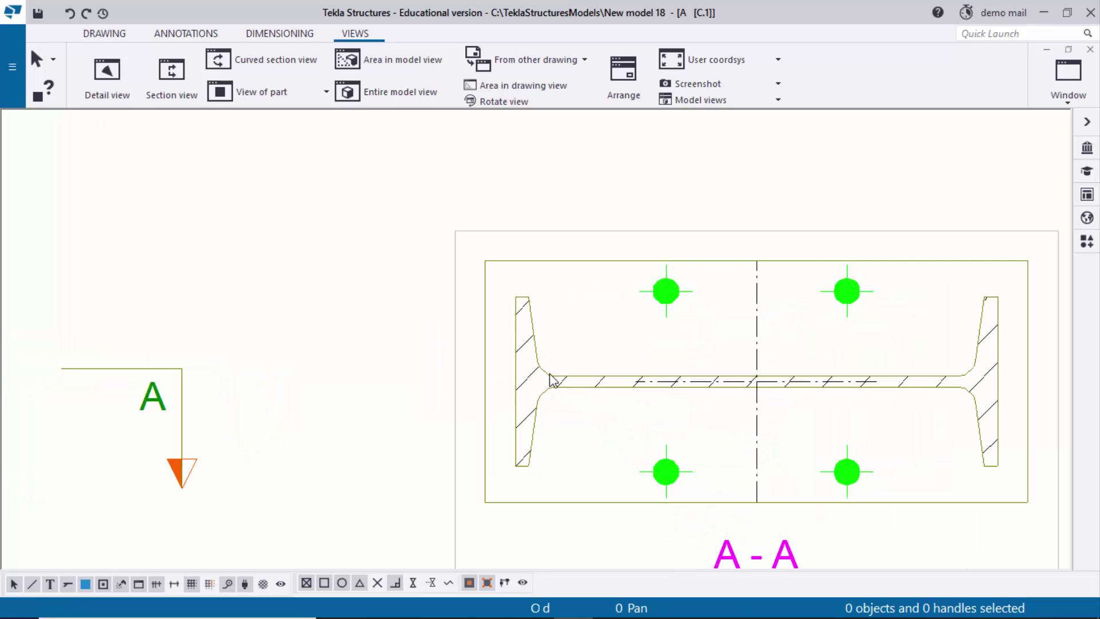
{"action": "scroll", "coordinate": [544, 380], "scroll_direction": "up", "scroll_amount": 1}
{"action": "scroll", "coordinate": [658, 385], "scroll_direction": "right", "scroll_amount": 2, "text": "shift"}
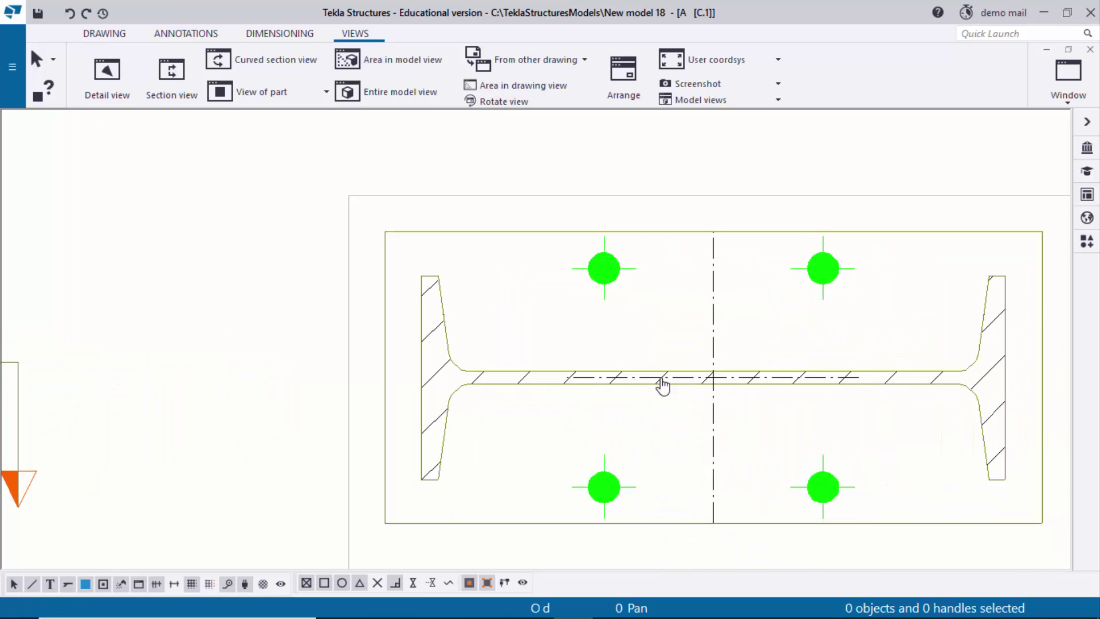
{"action": "double_click", "coordinate": [746, 382]}
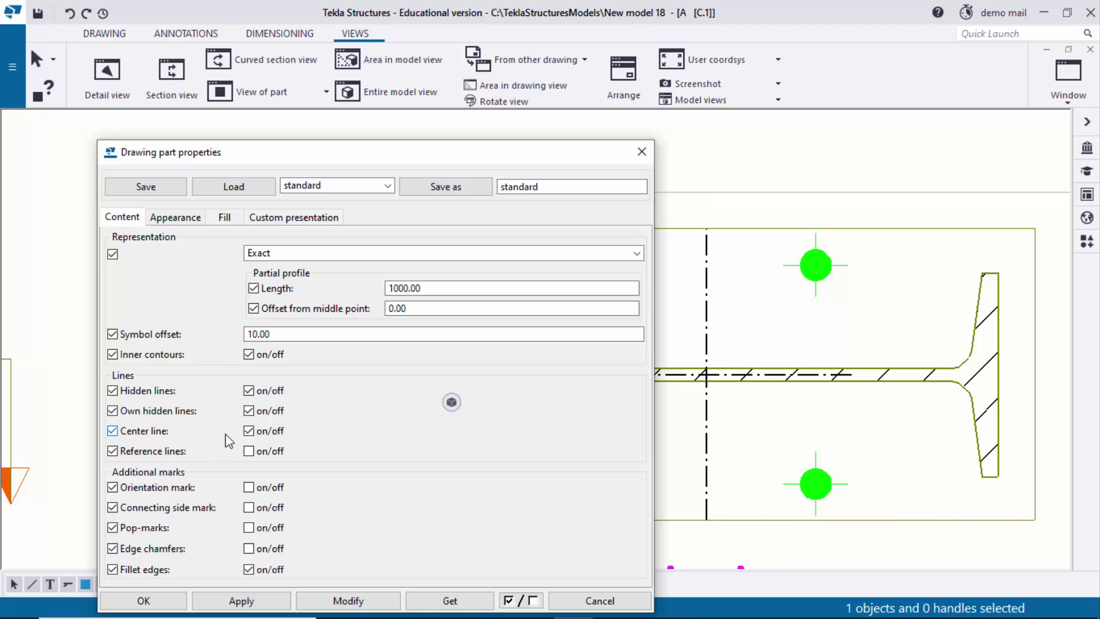
{"action": "left_click", "coordinate": [251, 432]}
{"action": "left_click", "coordinate": [337, 599]}
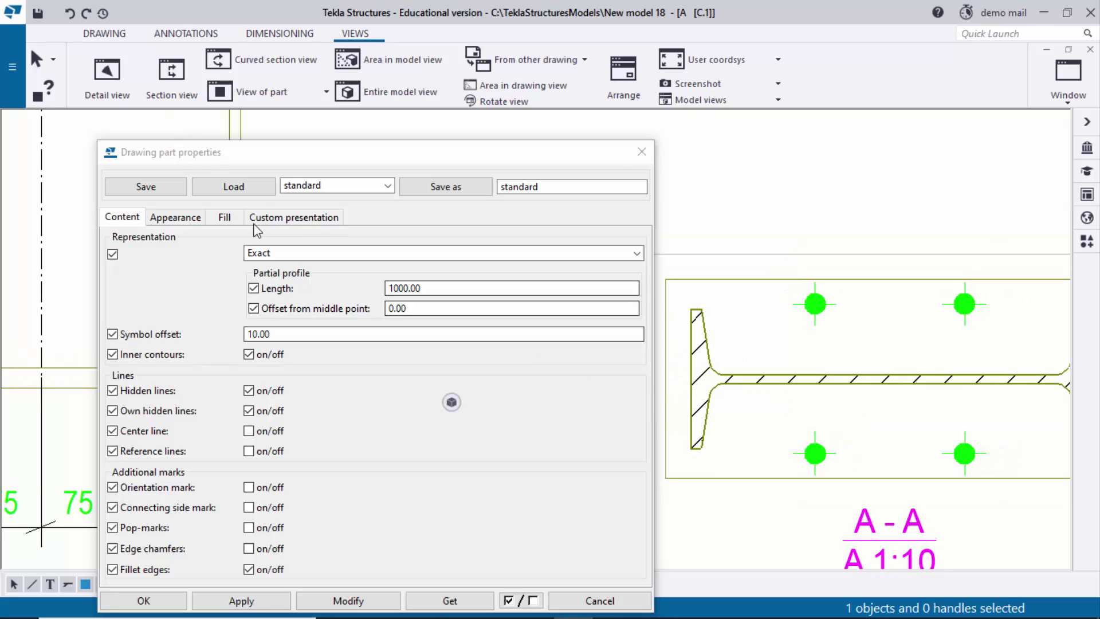
Set the I-beam's section fill type to None to remove its hatching
{"action": "left_click", "coordinate": [225, 217]}
{"action": "left_click", "coordinate": [540, 276]}
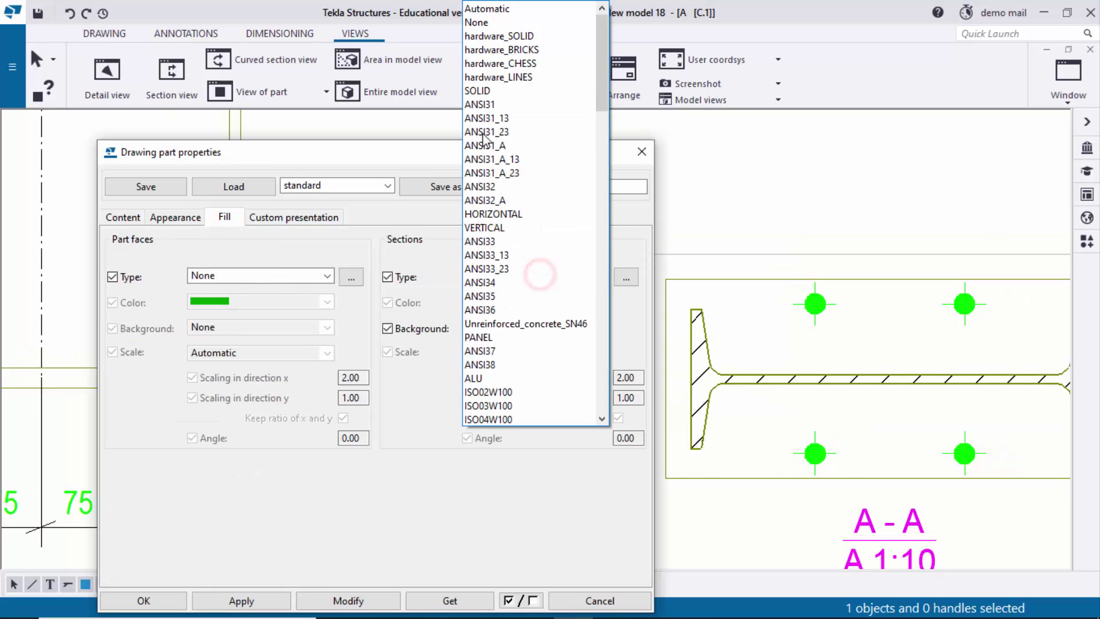
{"action": "left_click", "coordinate": [504, 25]}
{"action": "left_click", "coordinate": [343, 599]}
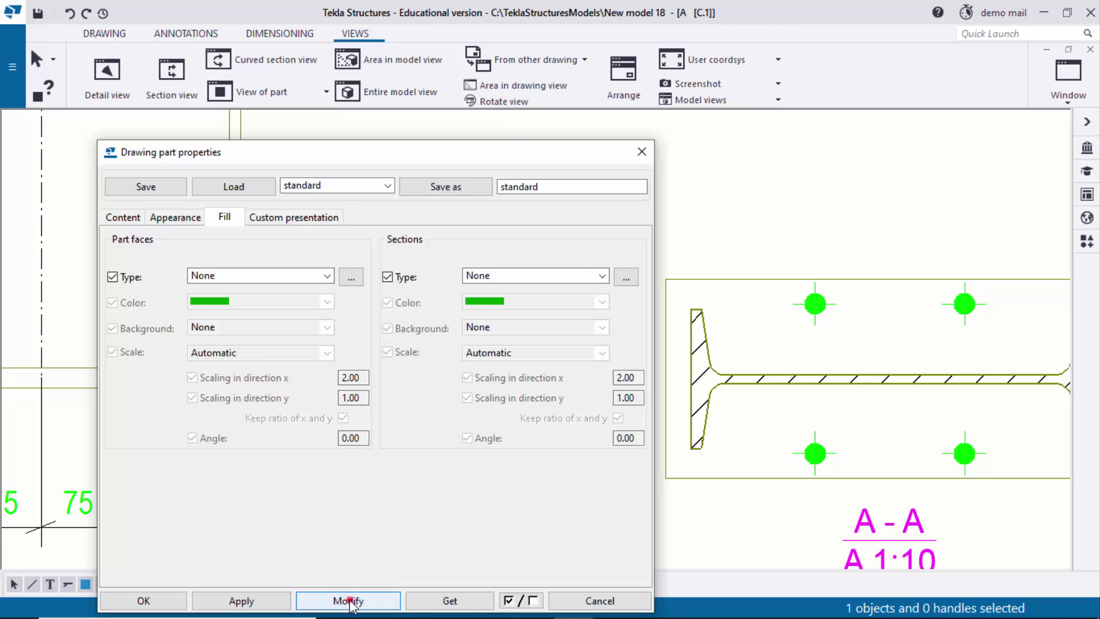
{"action": "left_click", "coordinate": [125, 601]}
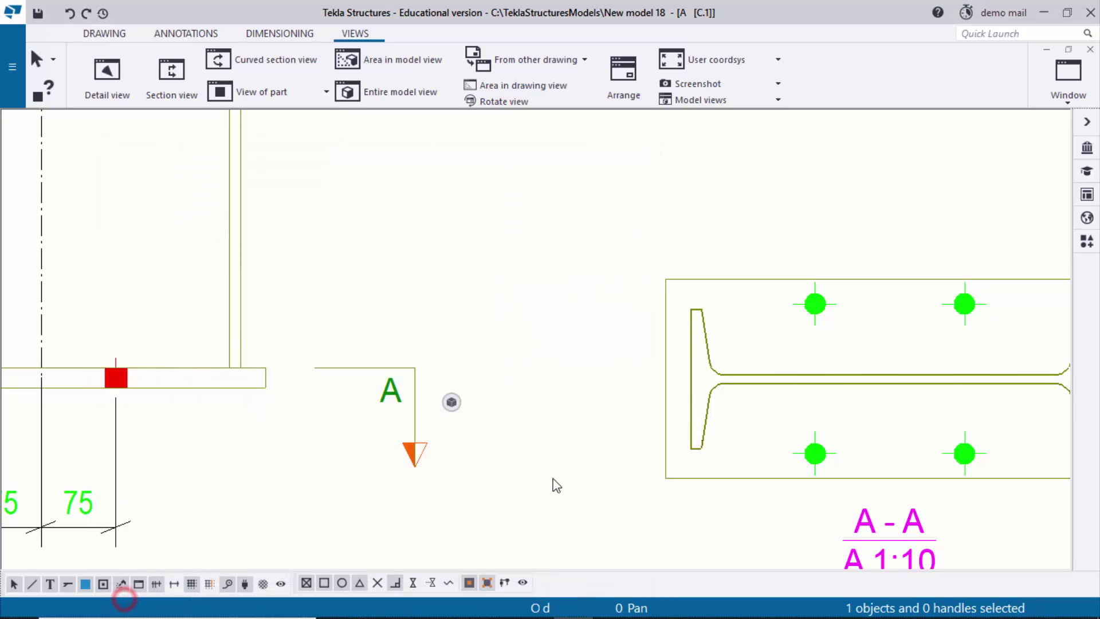
{"action": "scroll", "coordinate": [550, 474], "scroll_direction": "up", "scroll_amount": 3}
{"action": "scroll", "coordinate": [577, 474], "scroll_direction": "up", "scroll_amount": 2}
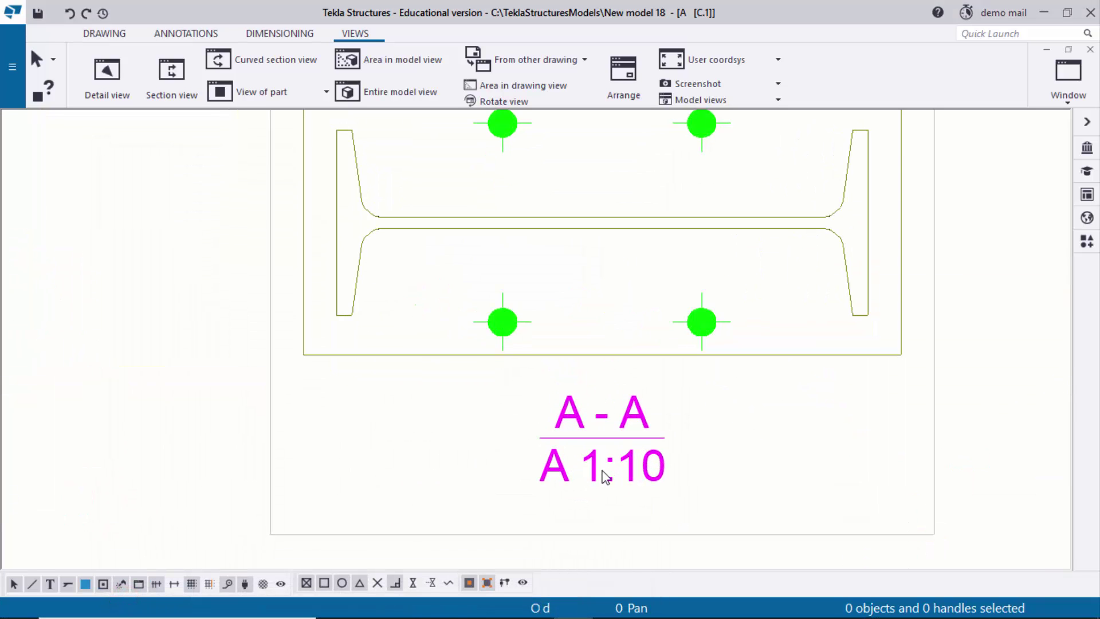
Remove Scale and View name from section A-A's second label line (A2)
{"action": "left_click", "coordinate": [622, 444]}
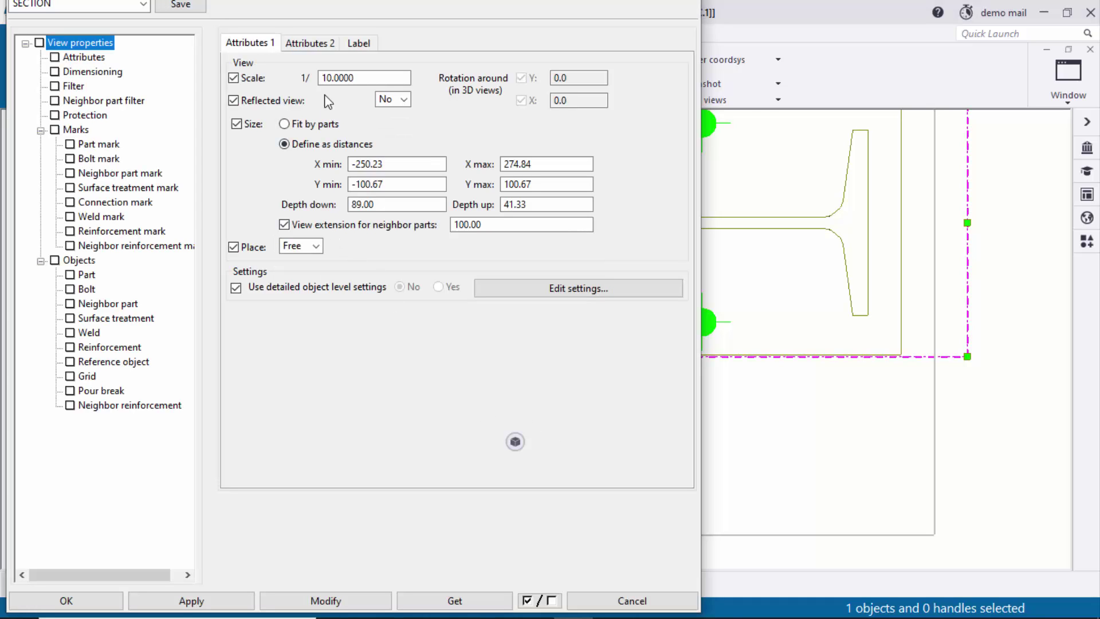
{"action": "left_click", "coordinate": [359, 44]}
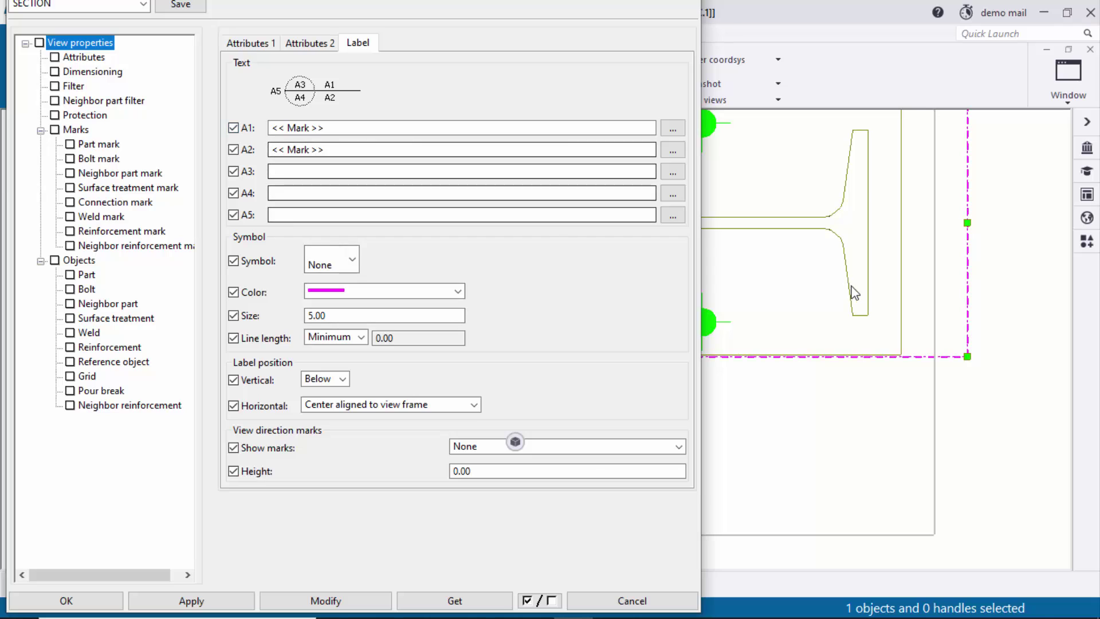
{"action": "scroll", "coordinate": [885, 341], "scroll_direction": "down", "scroll_amount": 2}
{"action": "scroll", "coordinate": [802, 378], "scroll_direction": "up", "scroll_amount": 3}
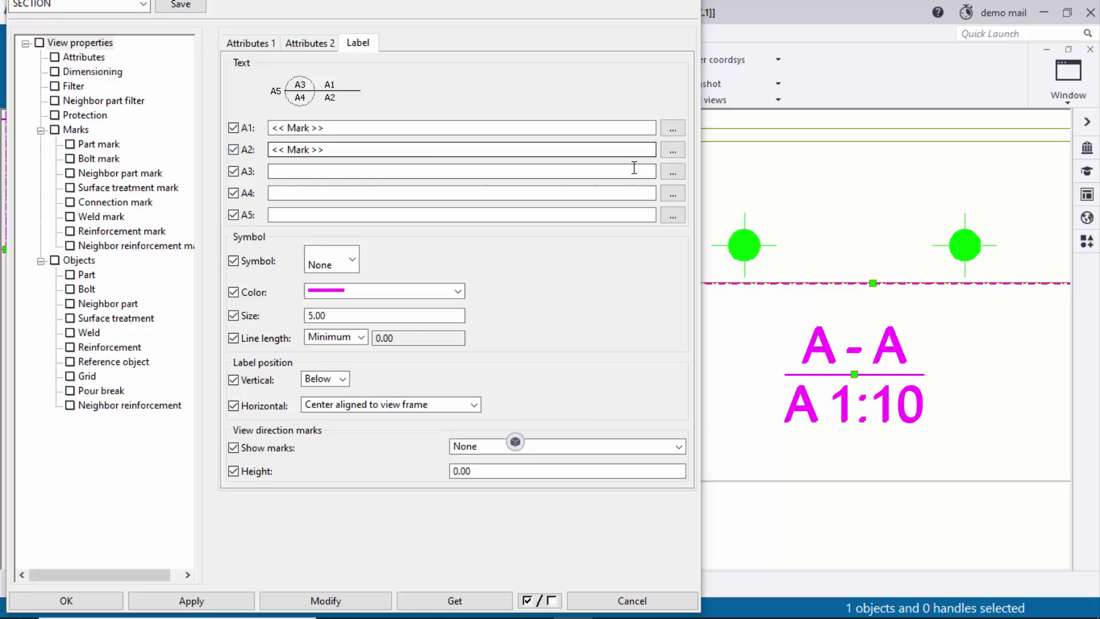
{"action": "left_click", "coordinate": [672, 150]}
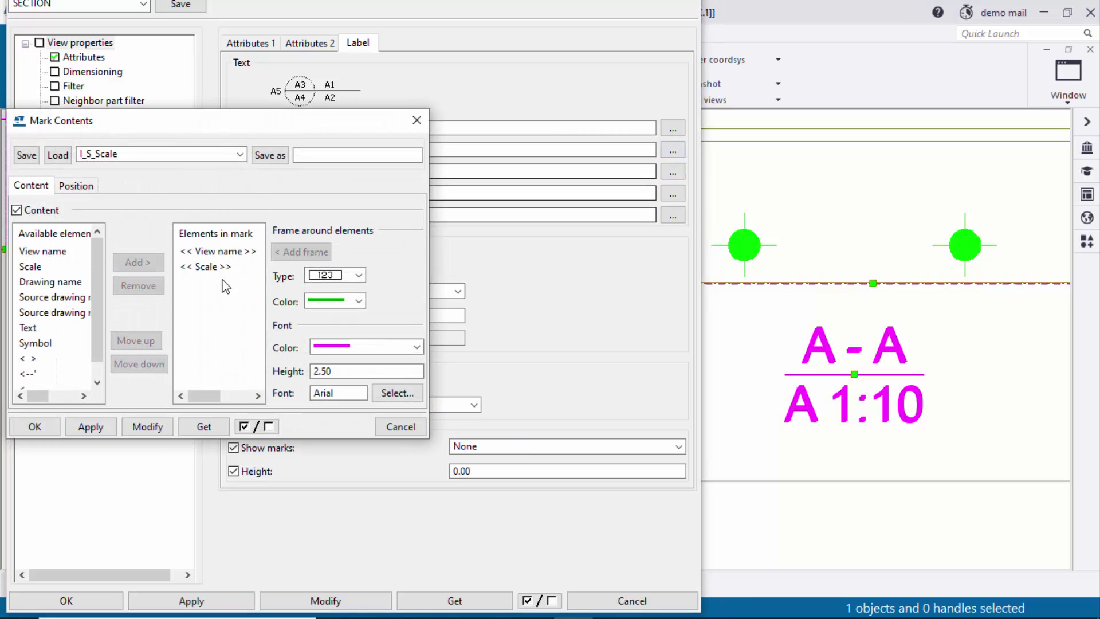
{"action": "left_click", "coordinate": [212, 267]}
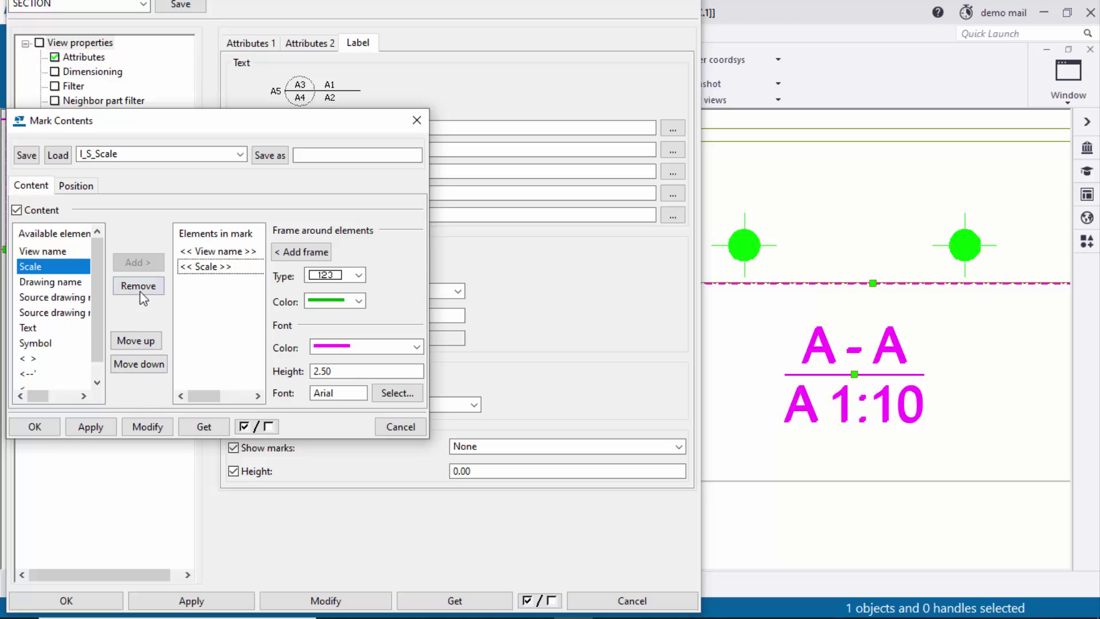
{"action": "left_click", "coordinate": [141, 289]}
{"action": "left_click", "coordinate": [227, 251]}
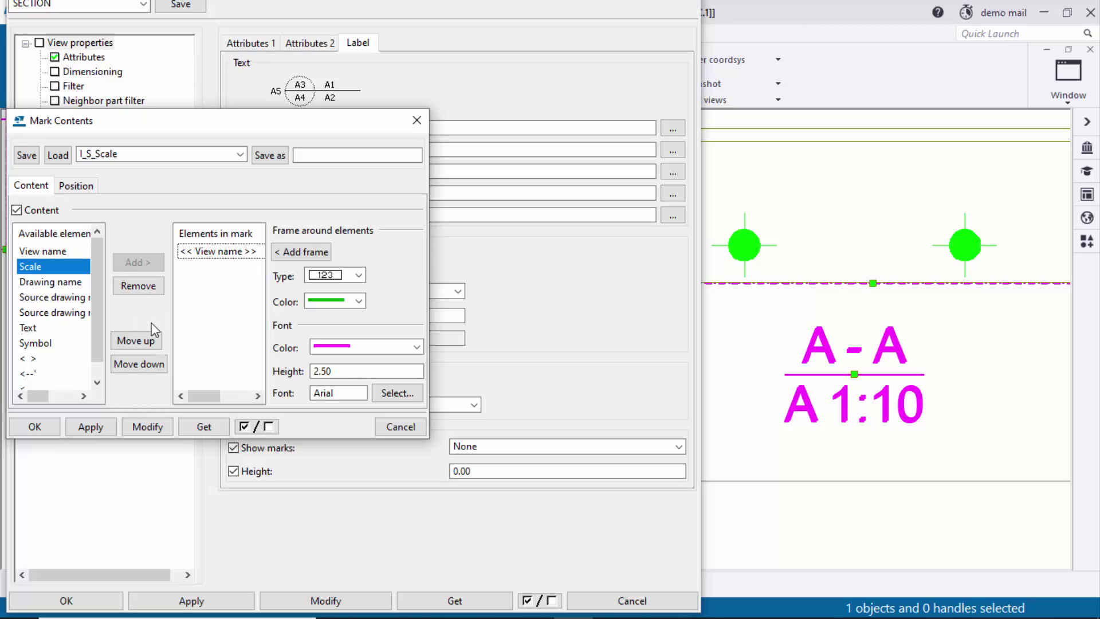
{"action": "left_click", "coordinate": [142, 287]}
Apply the label change so the section title reads only 'A - A'
{"action": "left_click", "coordinate": [144, 426]}
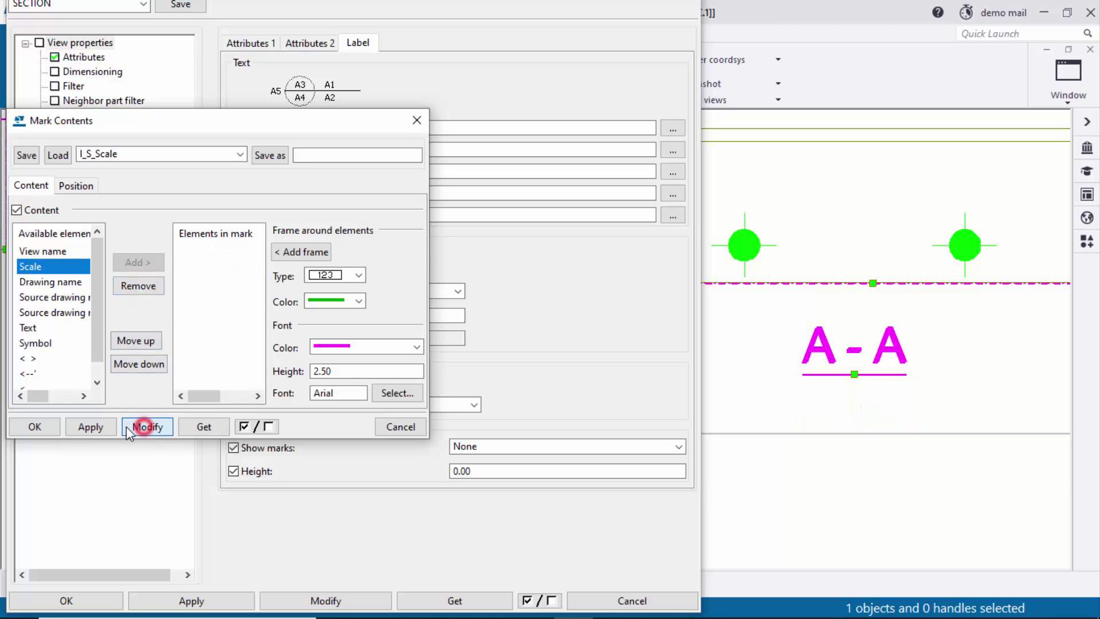
{"action": "left_click", "coordinate": [89, 427]}
{"action": "left_click", "coordinate": [36, 428]}
{"action": "left_click", "coordinate": [552, 361]}
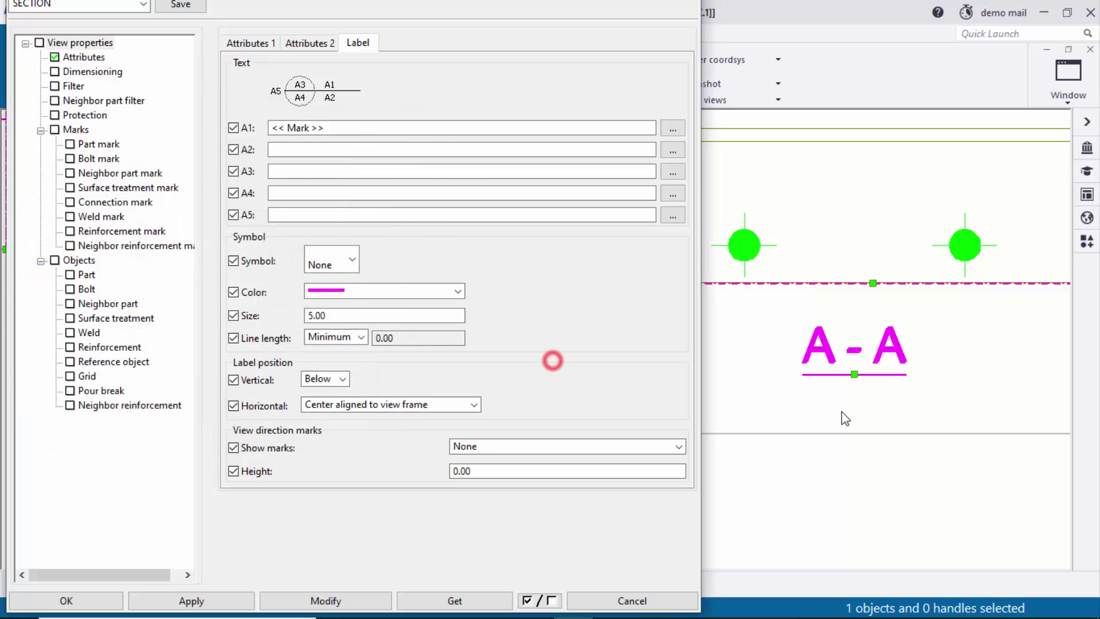
{"action": "left_click", "coordinate": [87, 600]}
{"action": "left_click", "coordinate": [747, 468]}
{"action": "scroll", "coordinate": [773, 458], "scroll_direction": "down", "scroll_amount": 5}
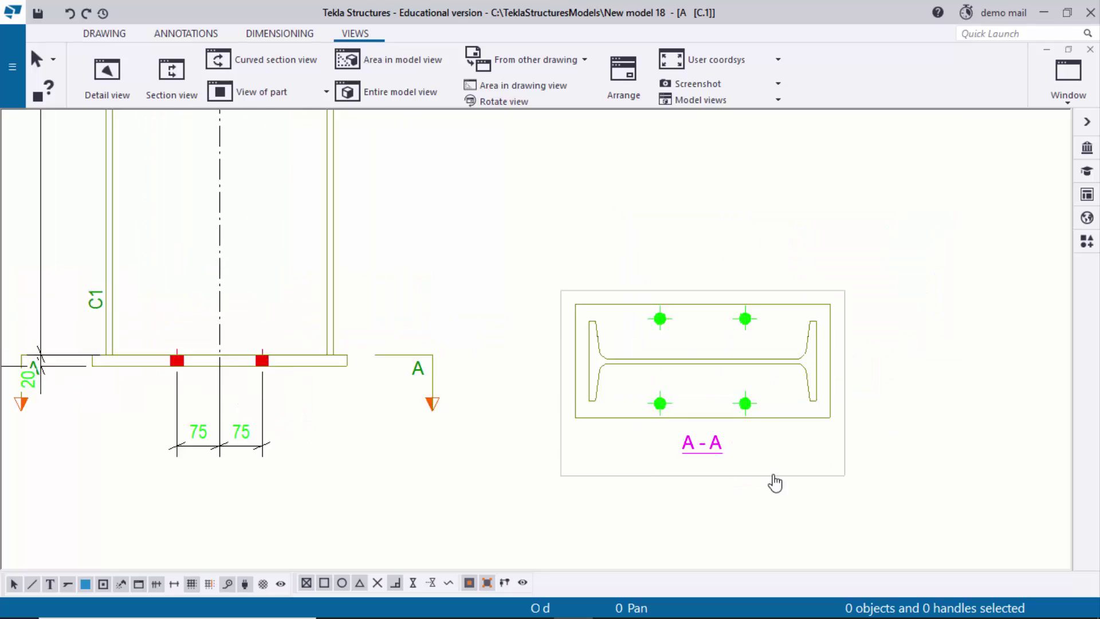
{"action": "scroll", "coordinate": [630, 422], "scroll_direction": "up", "scroll_amount": 5}
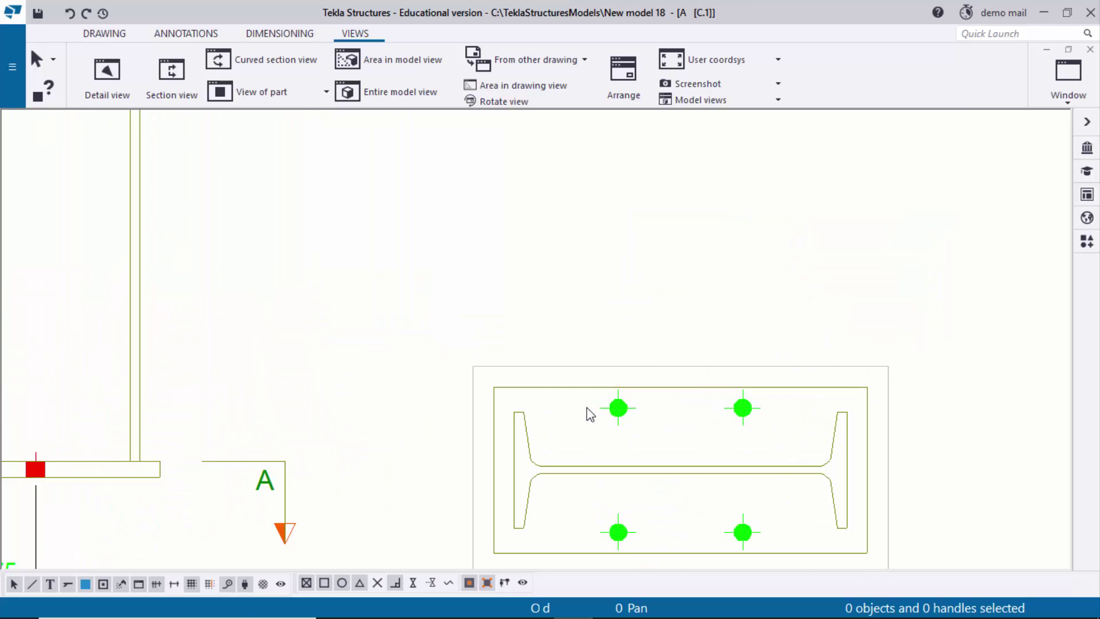
Pick both frame top corners and the two top bolts for a horizontal dimension
{"action": "left_click", "coordinate": [268, 35]}
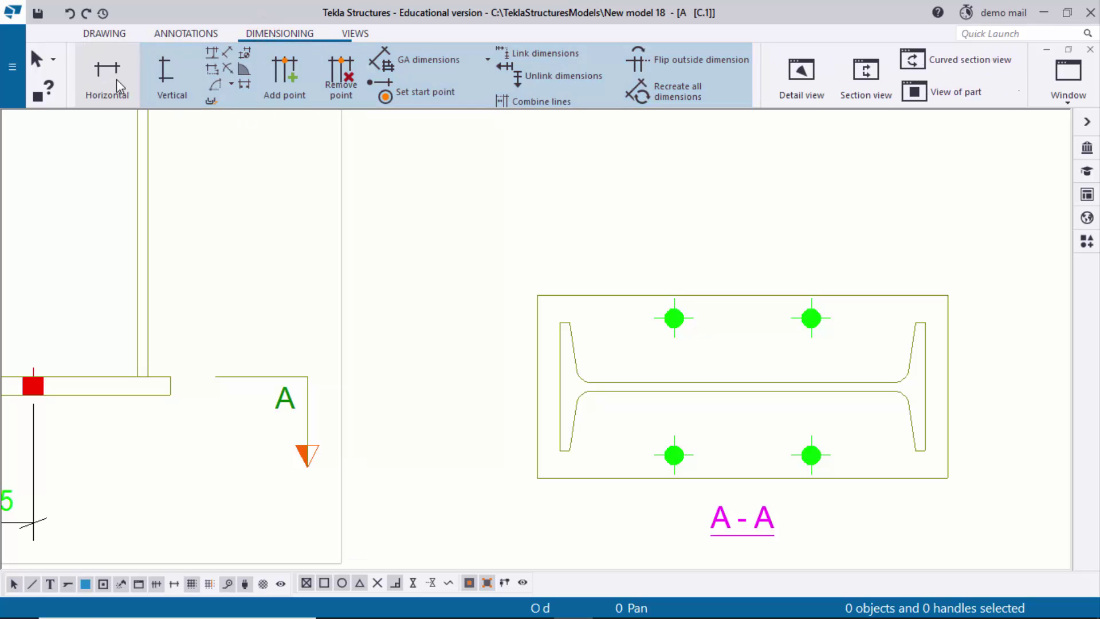
{"action": "left_click", "coordinate": [111, 77]}
{"action": "scroll", "coordinate": [558, 286], "scroll_direction": "up", "scroll_amount": 1}
{"action": "scroll", "coordinate": [544, 289], "scroll_direction": "up", "scroll_amount": 1}
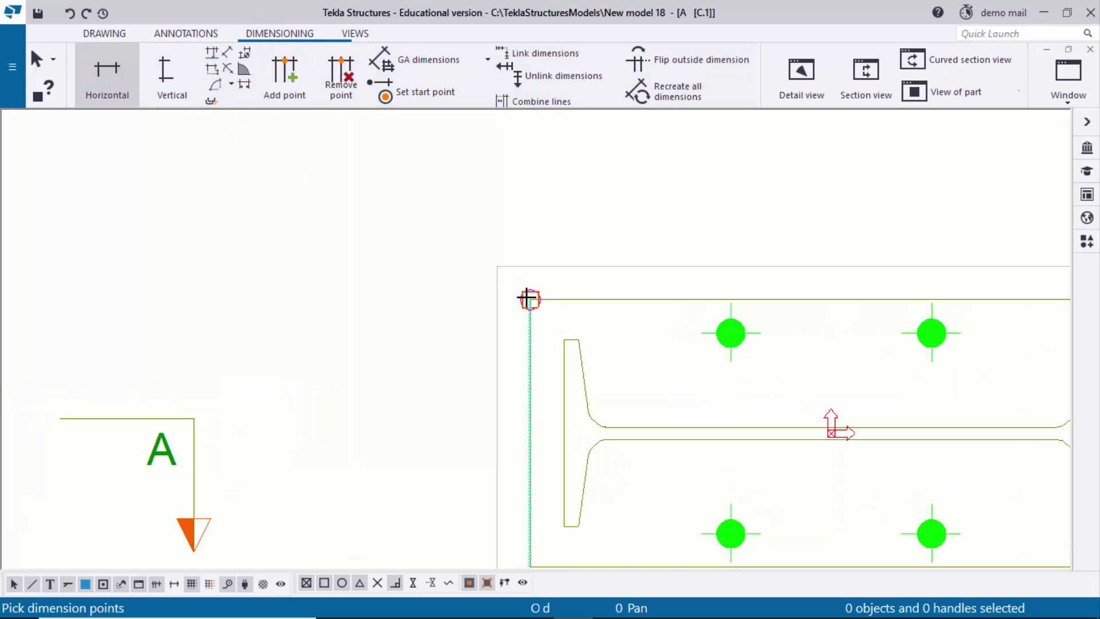
{"action": "left_click", "coordinate": [582, 302]}
{"action": "middle_click_drag", "start_coordinate": [731, 332], "coordinate": [626, 285]}
{"action": "left_click", "coordinate": [624, 286]}
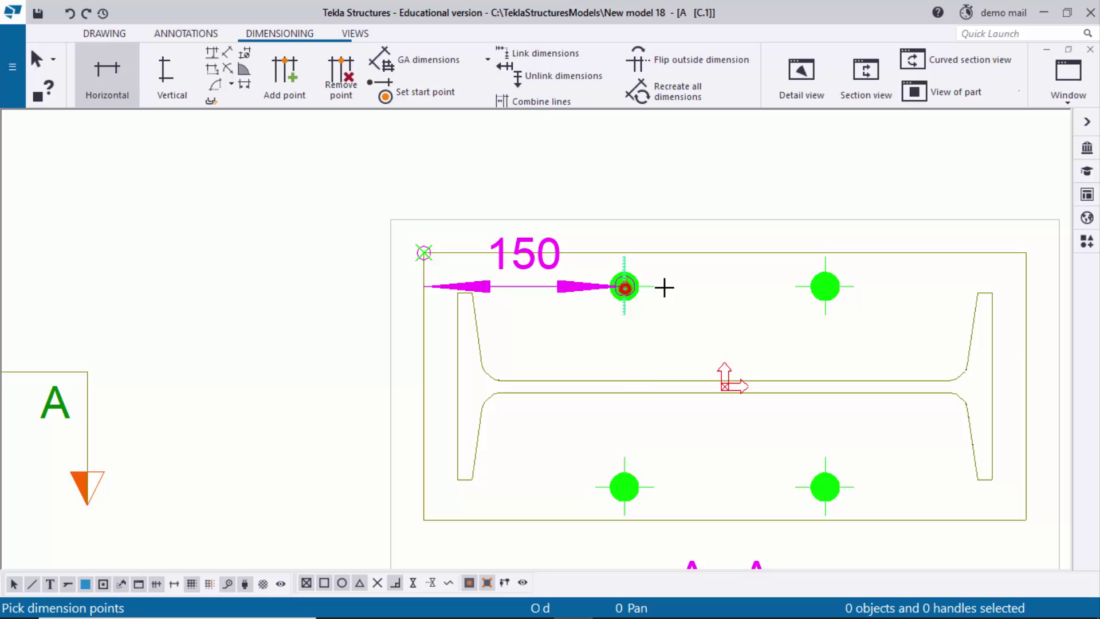
{"action": "left_click", "coordinate": [825, 285]}
{"action": "middle_click_drag", "start_coordinate": [986, 273], "coordinate": [847, 252]}
{"action": "left_click", "coordinate": [888, 238]}
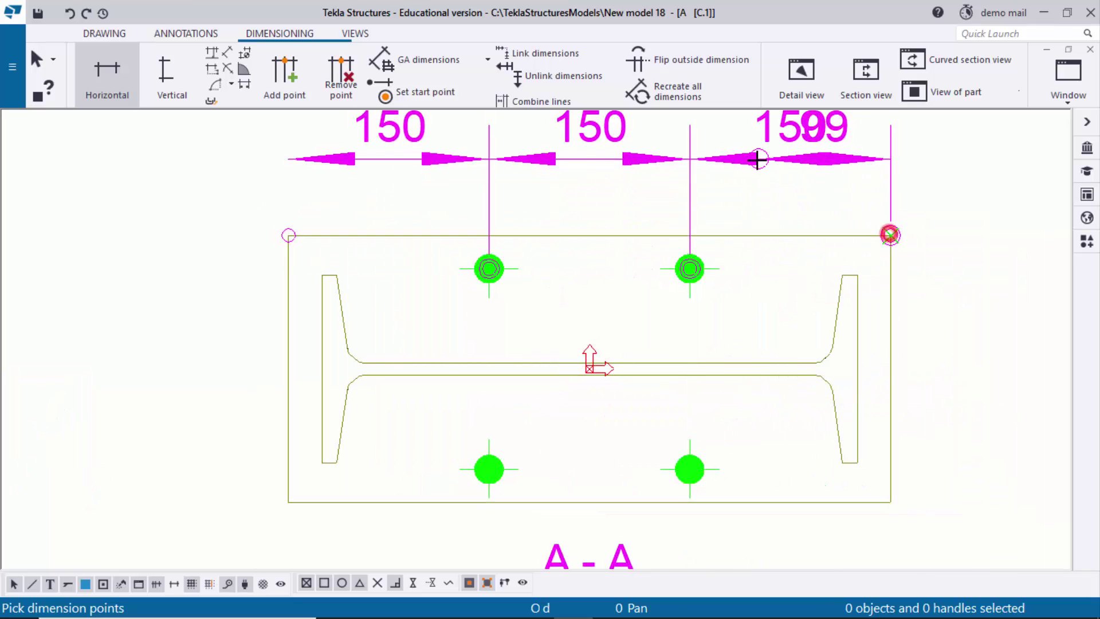
Place the 150 / 150 / 150 chain above section A-A and end dimensioning
{"action": "middle_click_drag", "start_coordinate": [761, 157], "coordinate": [737, 261]}
{"action": "left_click", "coordinate": [738, 261]}
{"action": "scroll", "coordinate": [569, 258], "scroll_direction": "down", "scroll_amount": 2}
{"action": "right_click", "coordinate": [675, 209]}
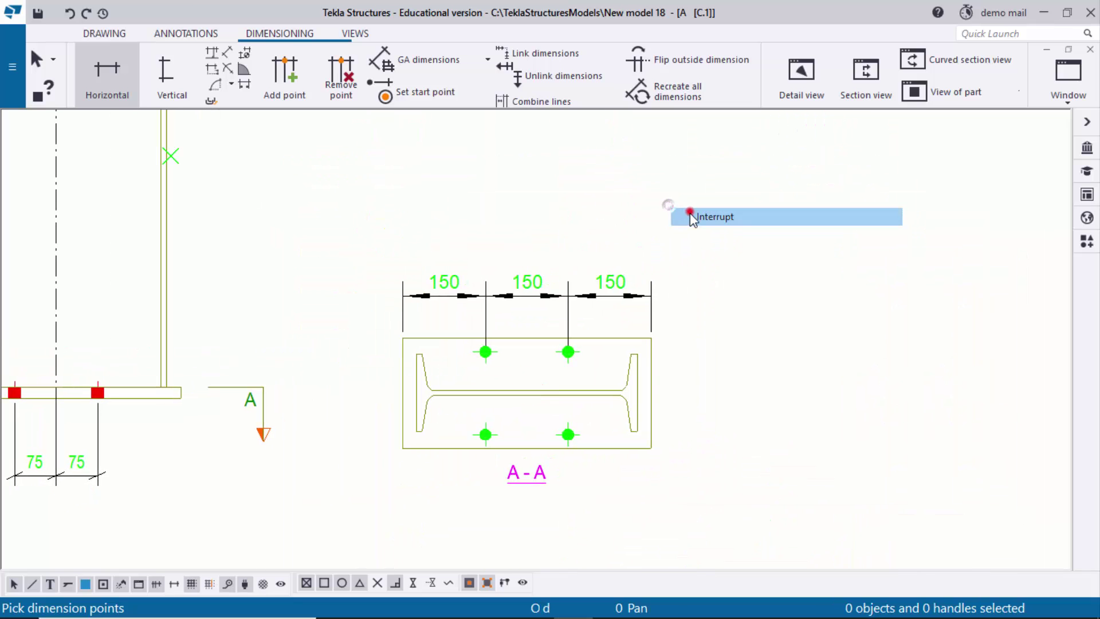
{"action": "left_click", "coordinate": [690, 212]}
{"action": "scroll", "coordinate": [558, 295], "scroll_direction": "up", "scroll_amount": 1}
{"action": "scroll", "coordinate": [481, 301], "scroll_direction": "up", "scroll_amount": 2}
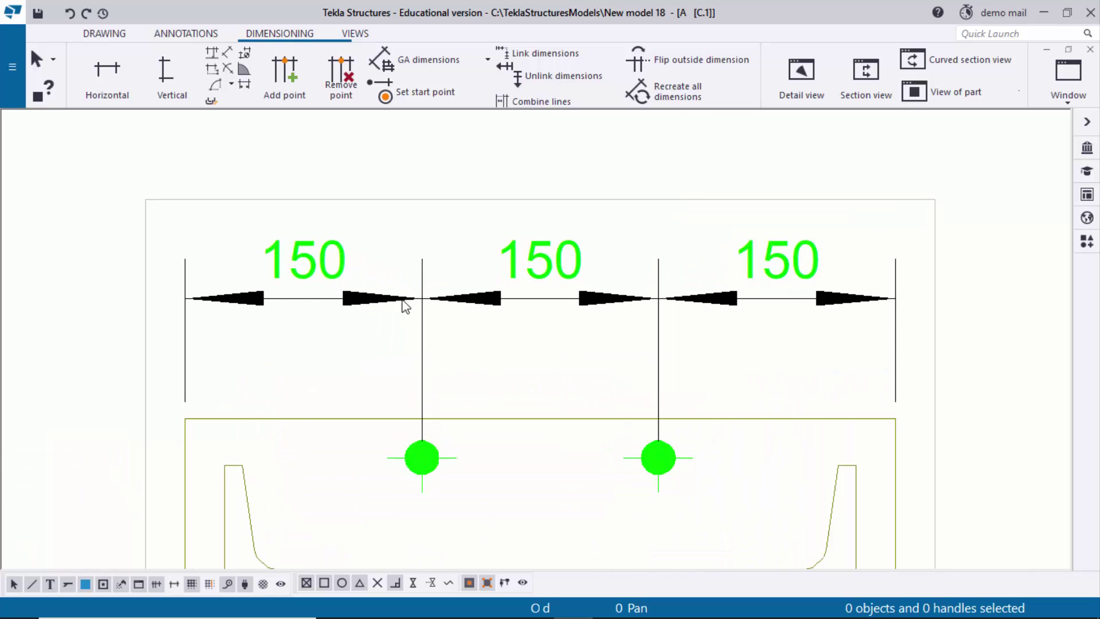
Change the 150 / 150 / 150 dimension chain's arrows to tick ends
{"action": "double_click", "coordinate": [398, 299]}
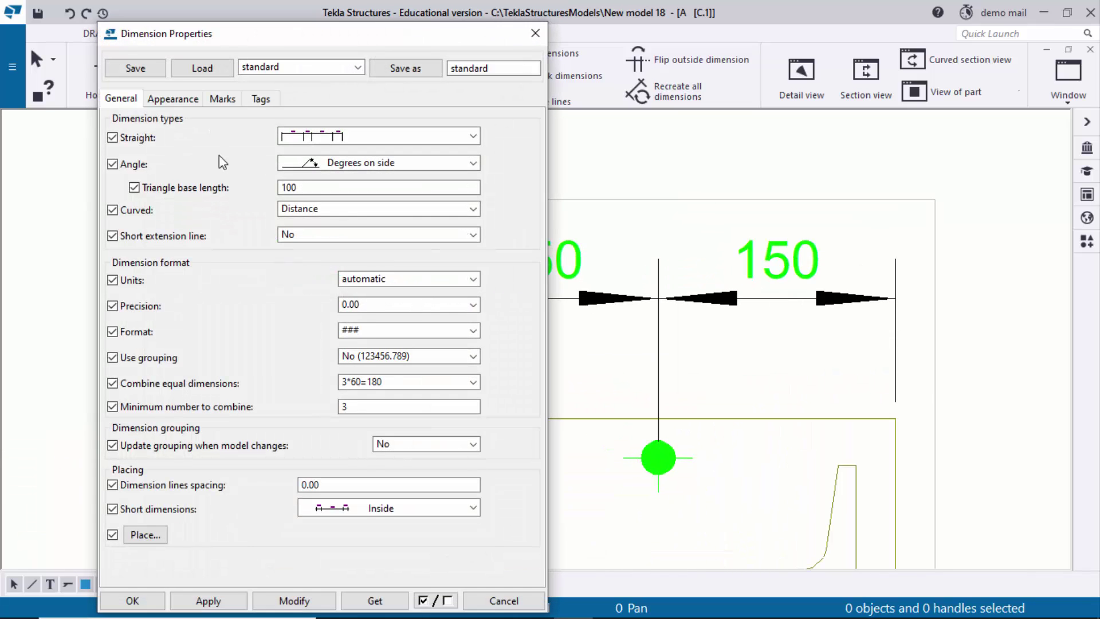
{"action": "left_click", "coordinate": [186, 102]}
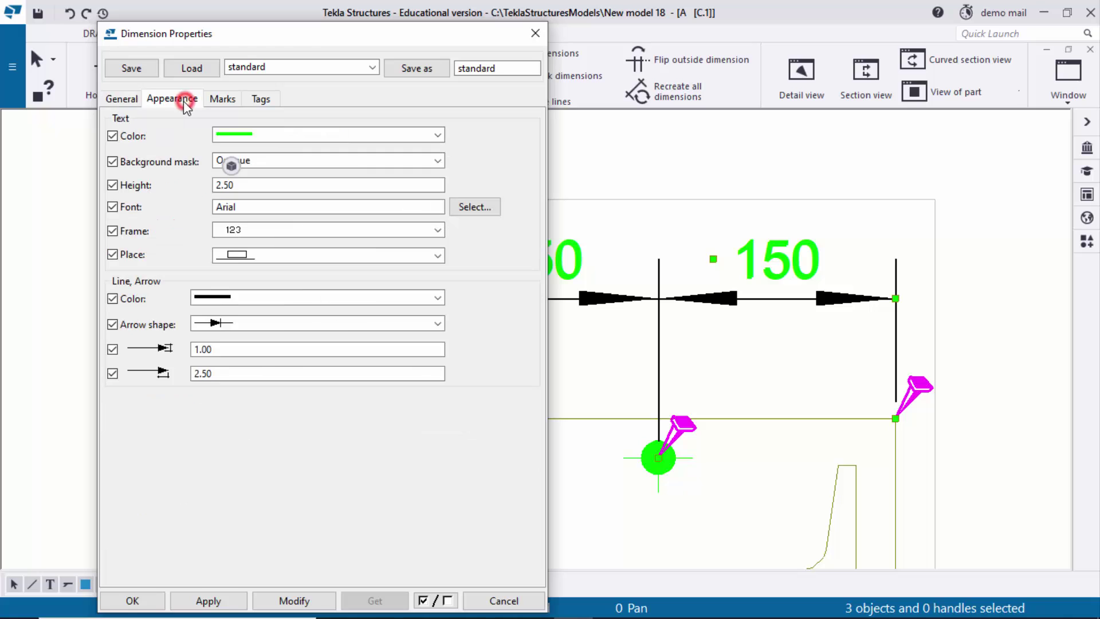
{"action": "left_click", "coordinate": [221, 323]}
{"action": "left_click", "coordinate": [228, 352]}
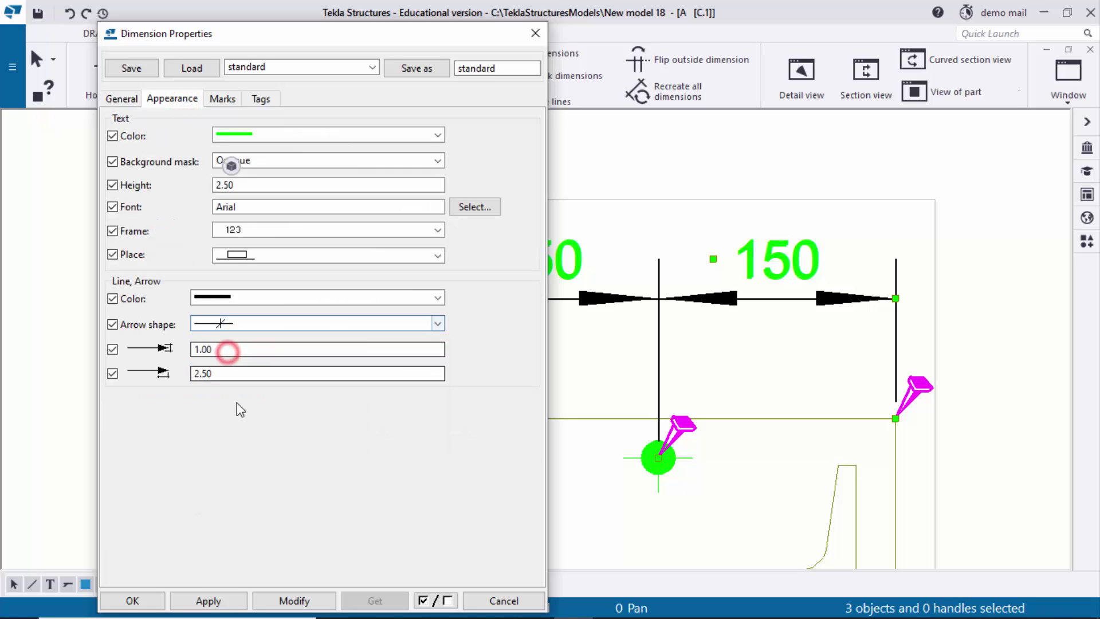
{"action": "left_click", "coordinate": [292, 599]}
{"action": "left_click", "coordinate": [202, 600]}
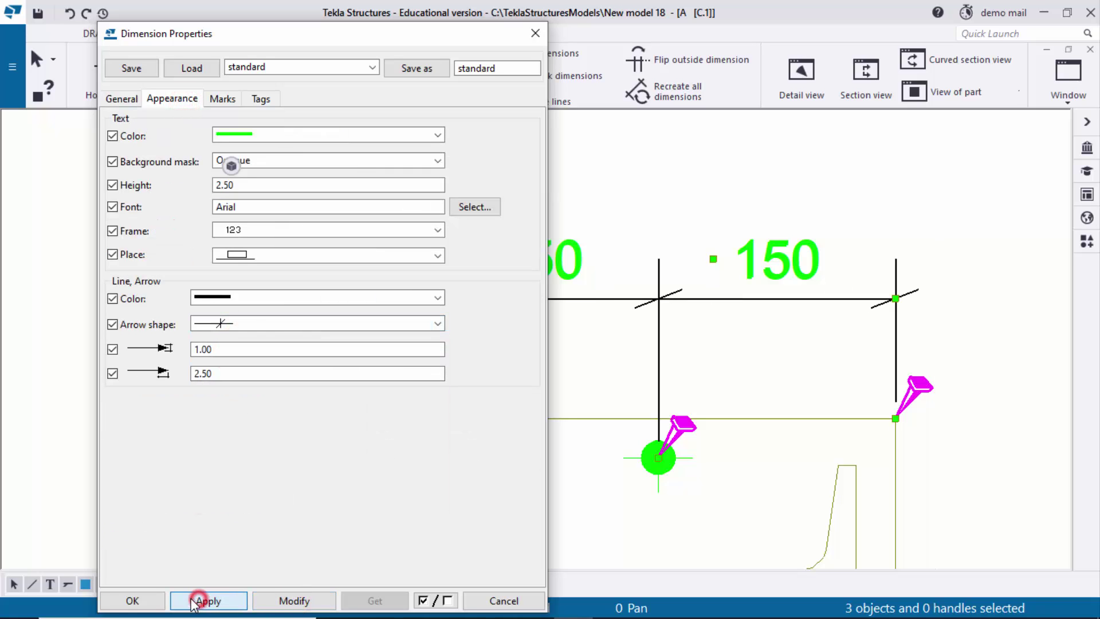
{"action": "left_click", "coordinate": [137, 601]}
{"action": "left_click", "coordinate": [783, 364]}
Zoom and pan to section mark A beside the column base plate
{"action": "scroll", "coordinate": [739, 388], "scroll_direction": "down", "scroll_amount": 2}
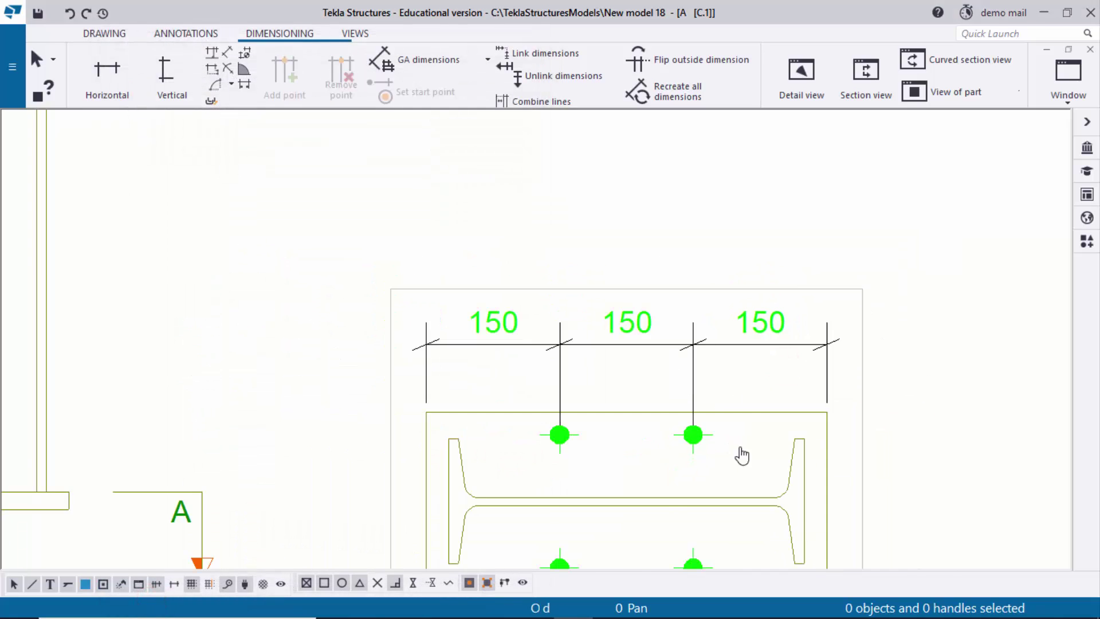
{"action": "mouse_move", "coordinate": [739, 452]}
{"action": "middle_mouse_down"}
{"action": "mouse_move", "coordinate": [702, 322]}
{"action": "mouse_move", "coordinate": [790, 314]}
{"action": "middle_mouse_up"}
{"action": "scroll", "coordinate": [765, 289], "scroll_direction": "up", "scroll_amount": 2}
{"action": "scroll", "coordinate": [766, 259], "scroll_direction": "up", "scroll_amount": 1}
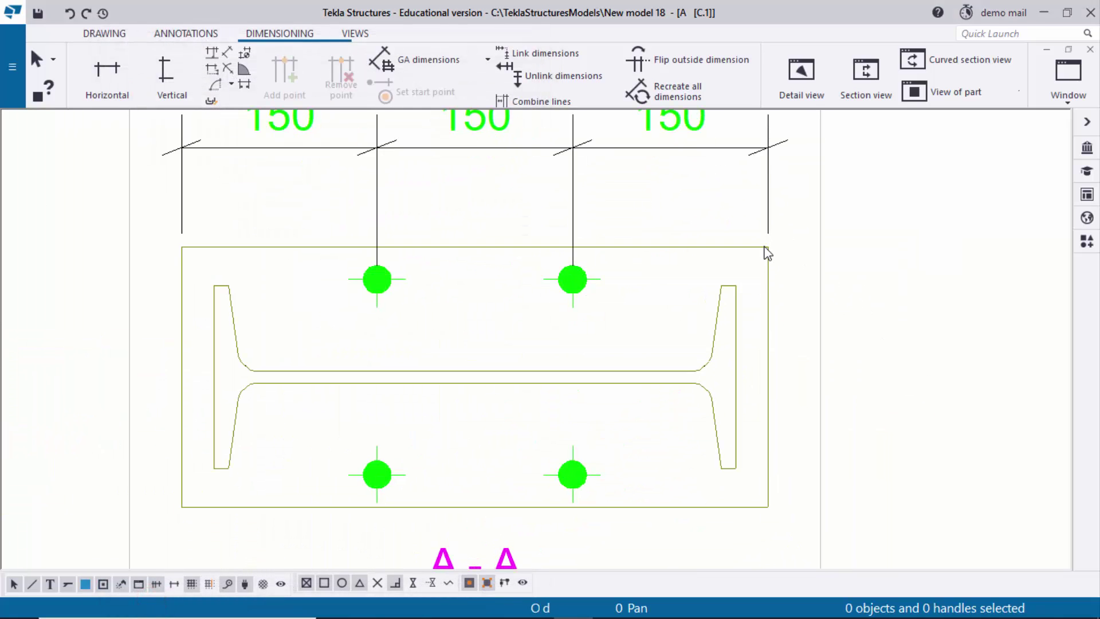
{"action": "scroll", "coordinate": [675, 381], "scroll_direction": "down", "scroll_amount": 2}
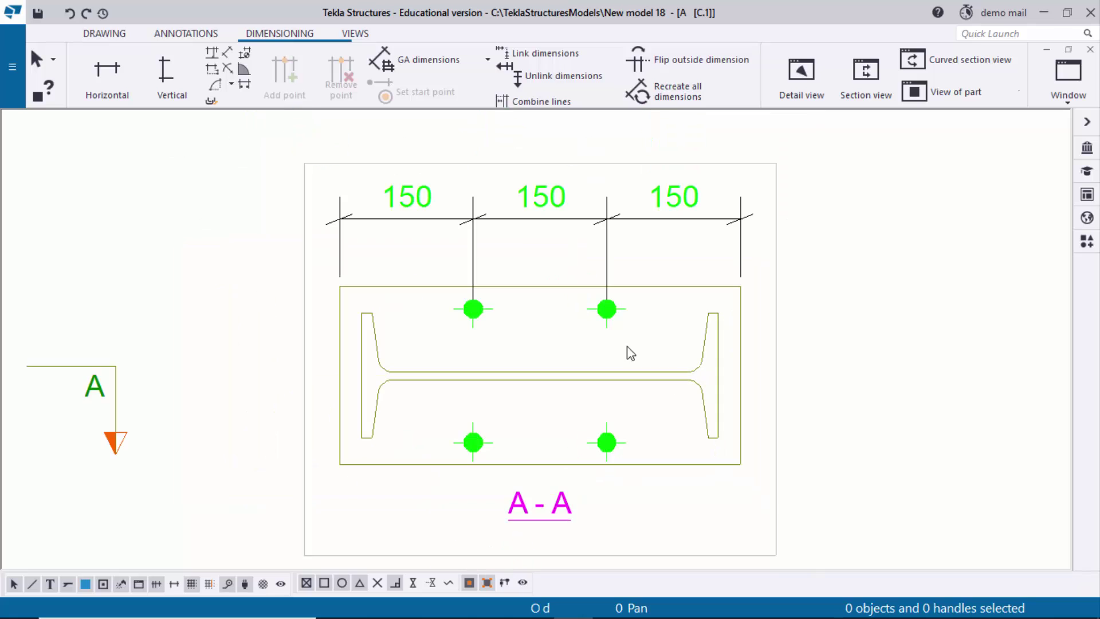
{"action": "scroll", "coordinate": [699, 294], "scroll_direction": "down", "scroll_amount": 1}
{"action": "middle_click_drag", "start_coordinate": [536, 412], "coordinate": [683, 410]}
{"action": "scroll", "coordinate": [612, 407], "scroll_direction": "down", "scroll_amount": 2}
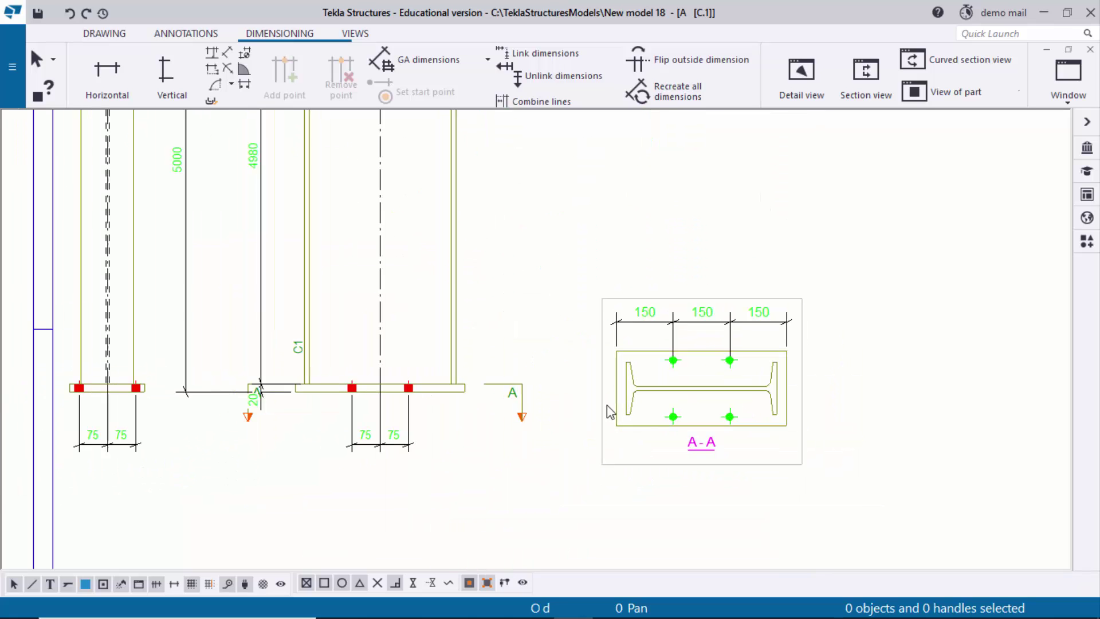
{"action": "mouse_move", "coordinate": [612, 407]}
{"action": "middle_mouse_down"}
{"action": "mouse_move", "coordinate": [669, 433]}
{"action": "mouse_move", "coordinate": [646, 407]}
{"action": "middle_mouse_up"}
{"action": "scroll", "coordinate": [470, 432], "scroll_direction": "up", "scroll_amount": 1}
{"action": "scroll", "coordinate": [690, 432], "scroll_direction": "up", "scroll_amount": 2}
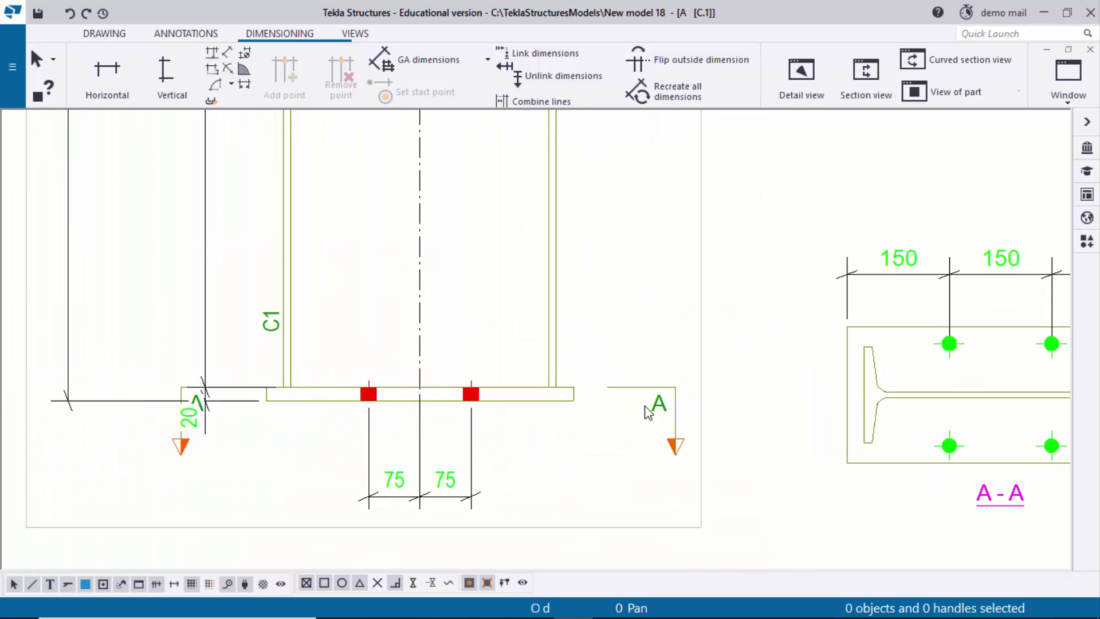
{"action": "scroll", "coordinate": [482, 415], "scroll_direction": "up", "scroll_amount": 1}
{"action": "scroll", "coordinate": [767, 412], "scroll_direction": "up", "scroll_amount": 2}
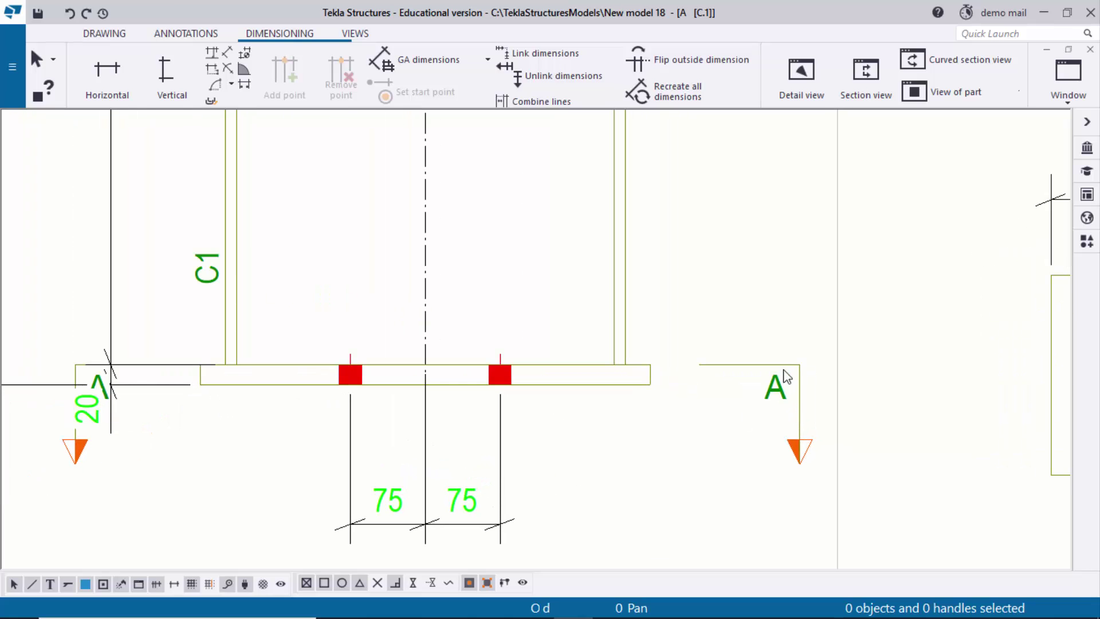
Set section symbol A's first two cutting-line lengths from 10 to 5
{"action": "double_click", "coordinate": [774, 408]}
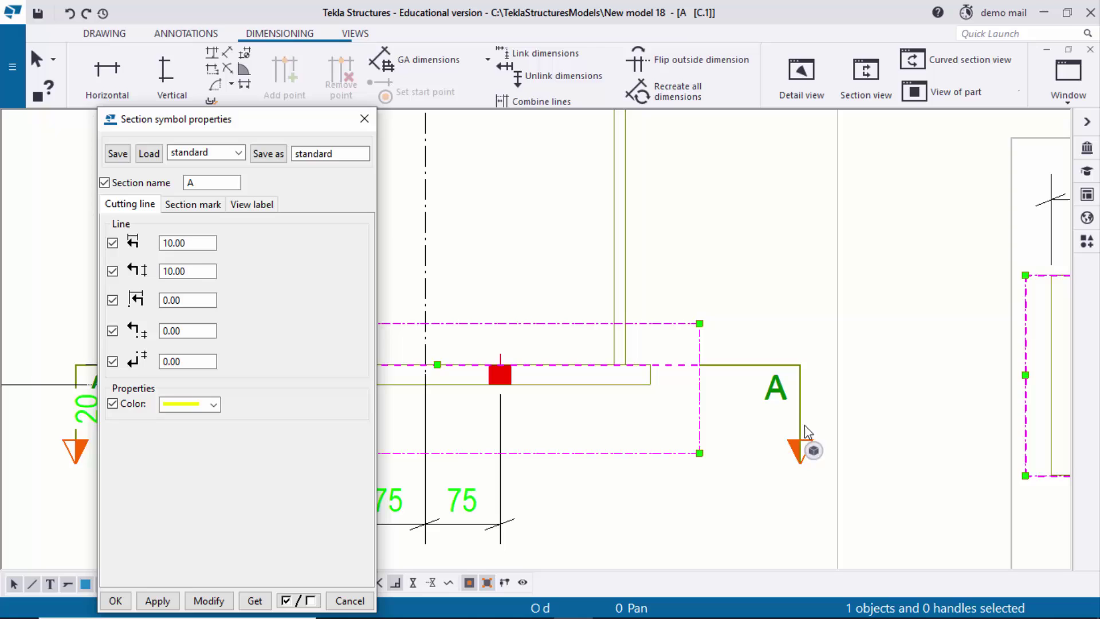
{"action": "double_click", "coordinate": [200, 242]}
{"action": "type", "text": "5"}
{"action": "key", "text": "Tab"}
{"action": "type", "text": "5"}
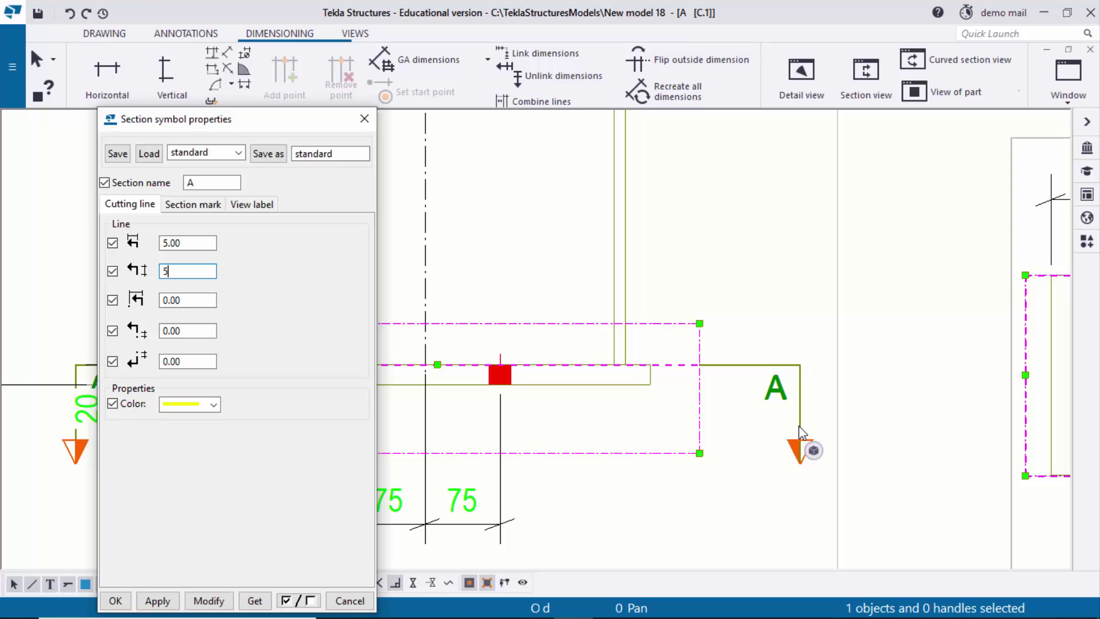
{"action": "left_click", "coordinate": [209, 600]}
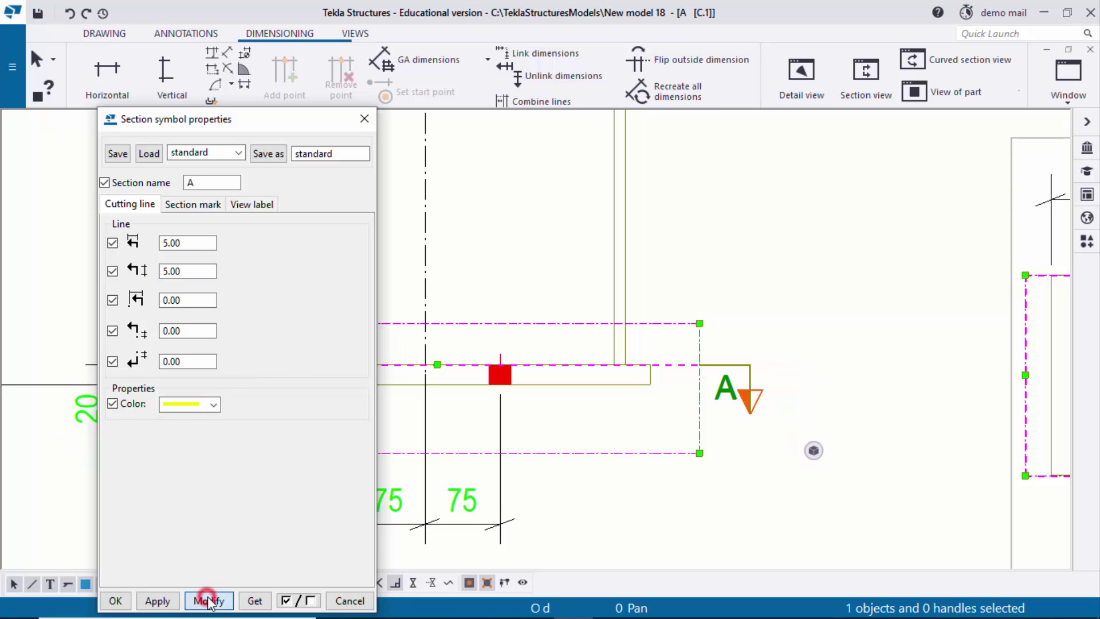
{"action": "left_click", "coordinate": [115, 600]}
{"action": "left_click", "coordinate": [537, 441]}
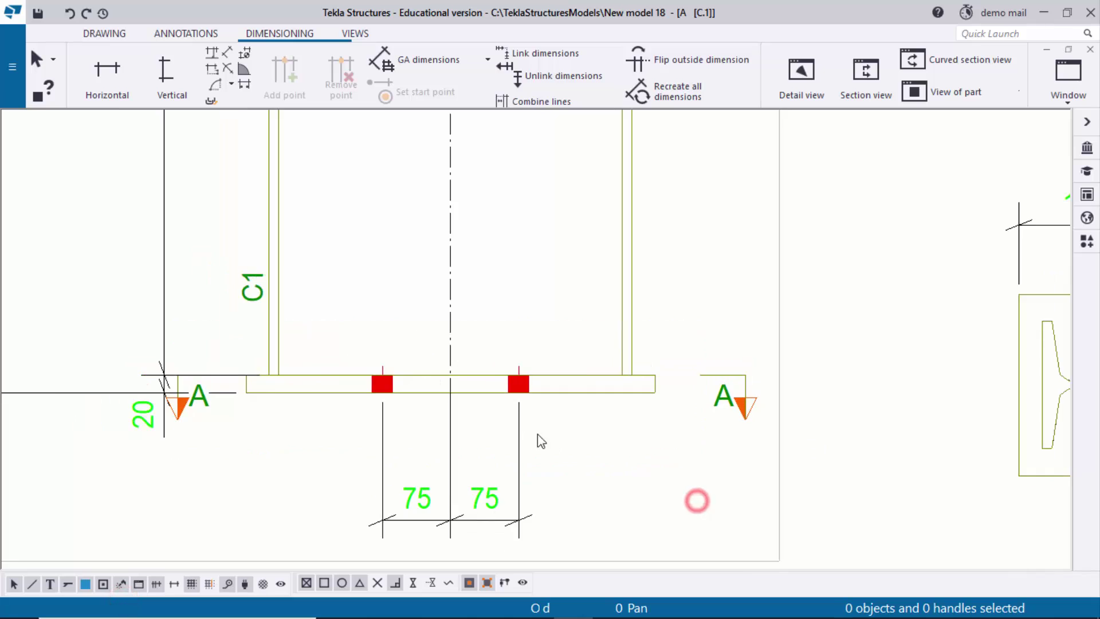
Drag the left section mark A further left
{"action": "scroll", "coordinate": [778, 381], "scroll_direction": "up", "scroll_amount": 3}
{"action": "scroll", "coordinate": [386, 392], "scroll_direction": "left", "scroll_amount": 3, "text": "shift"}
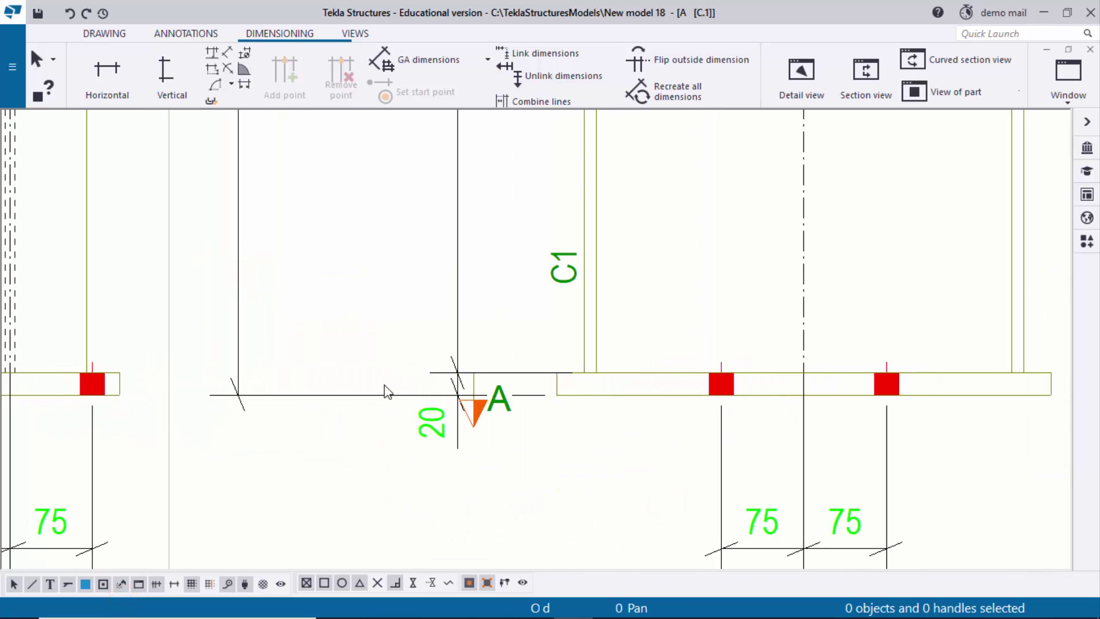
{"action": "left_click_drag", "start_coordinate": [484, 407], "coordinate": [436, 399]}
Drop the left A mark in place and reselect section symbol A
{"action": "left_click", "coordinate": [445, 351]}
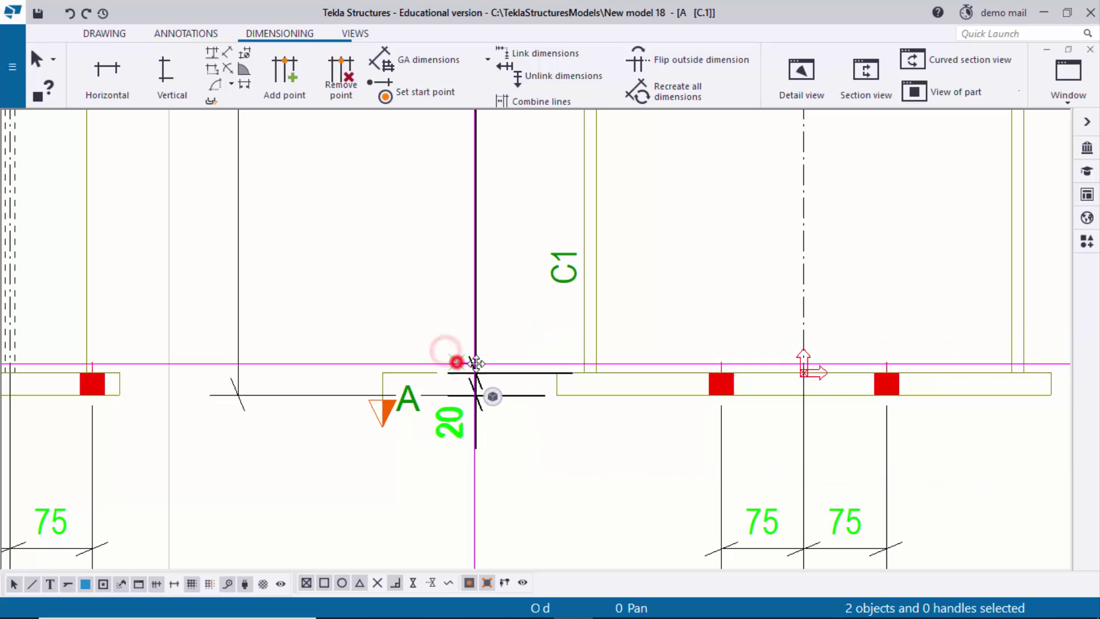
{"action": "left_click", "coordinate": [429, 333]}
{"action": "left_click", "coordinate": [426, 377]}
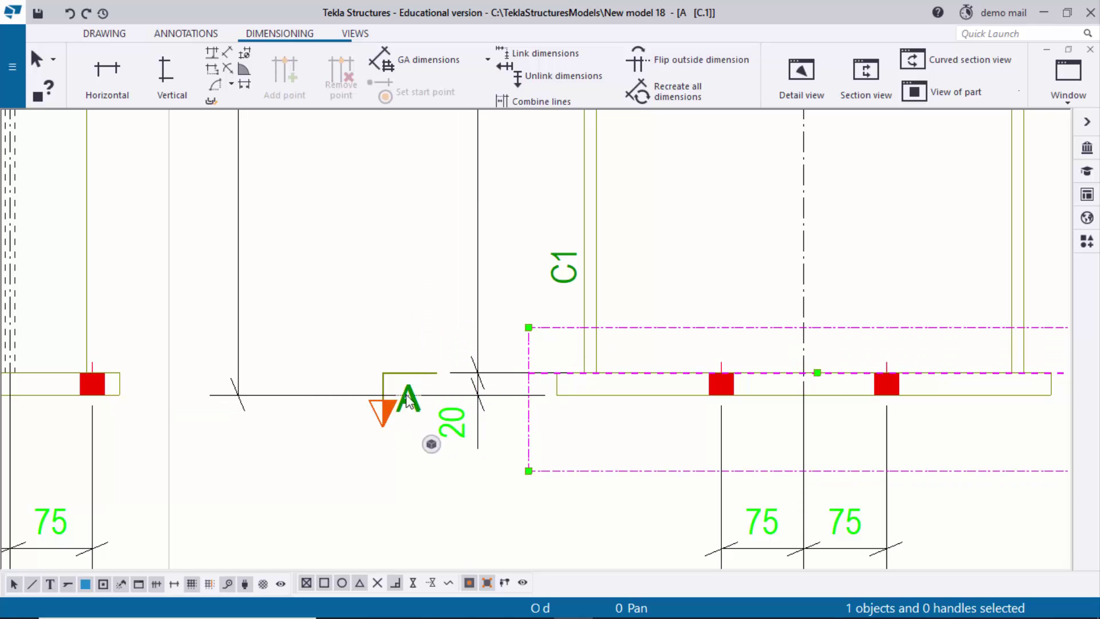
{"action": "double_click", "coordinate": [388, 417]}
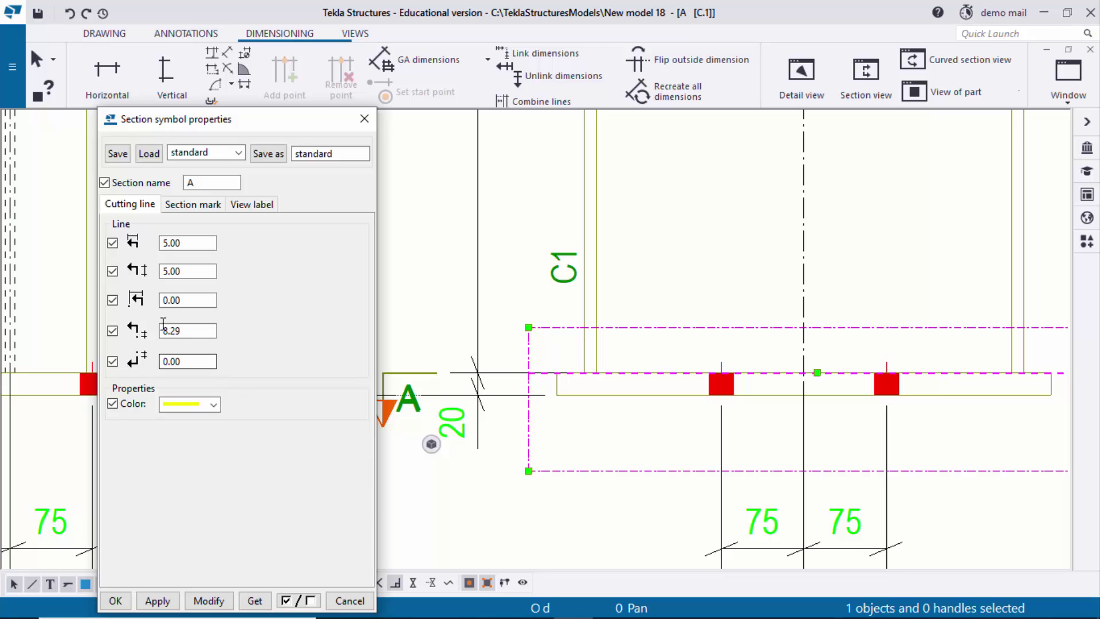
Set symbol A's third cutting-line length to 3, then to 4
{"action": "left_click_drag", "start_coordinate": [191, 303], "coordinate": [131, 304]}
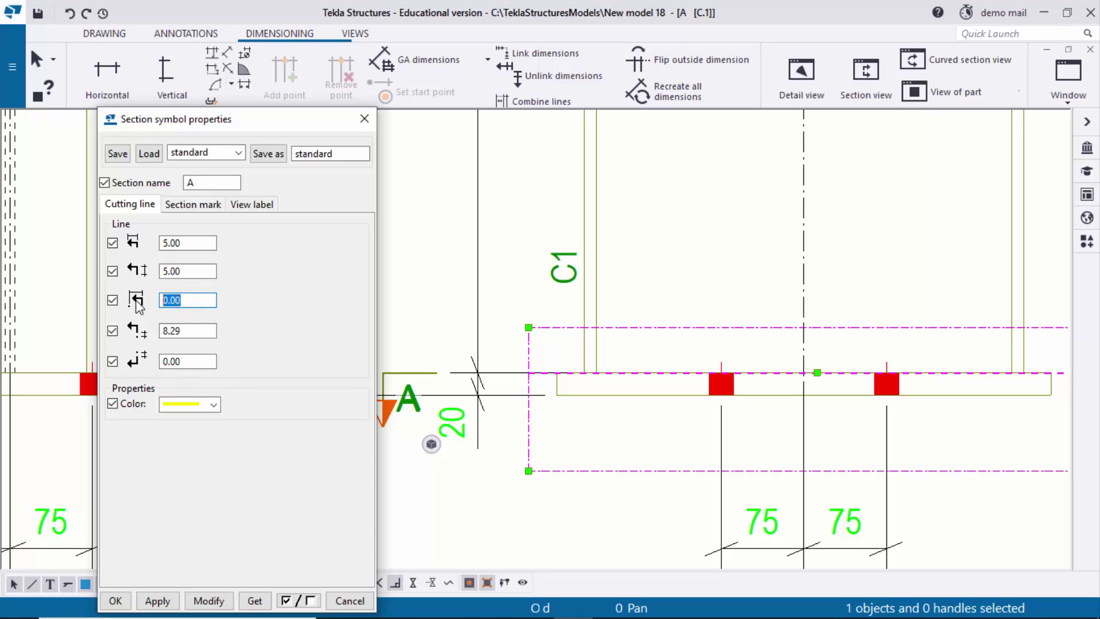
{"action": "type", "text": "3"}
{"action": "left_click", "coordinate": [212, 597]}
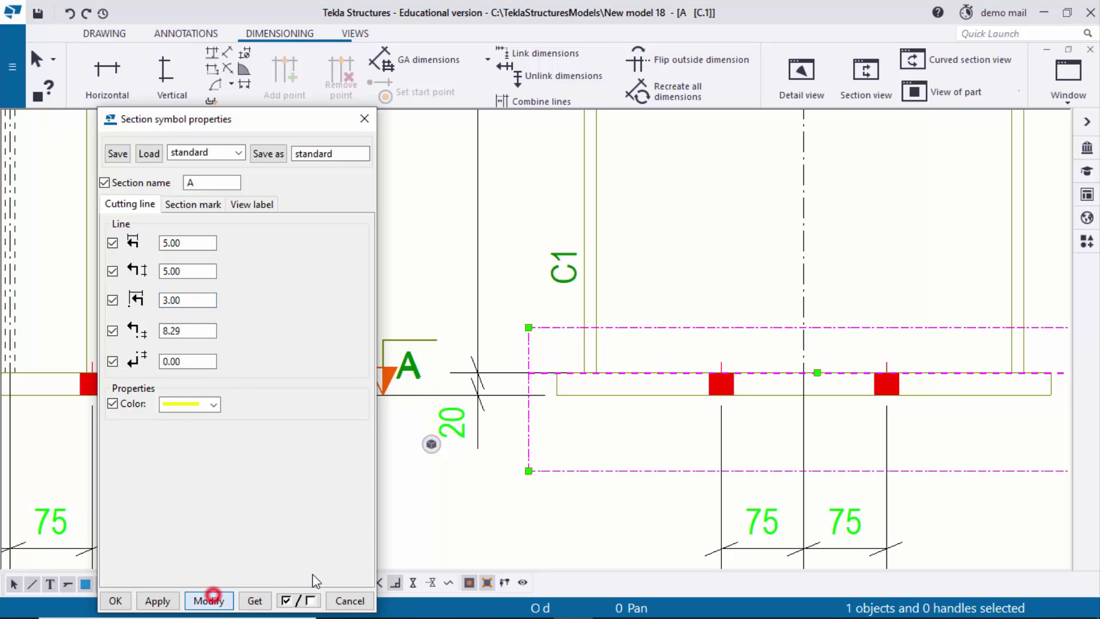
{"action": "double_click", "coordinate": [195, 298]}
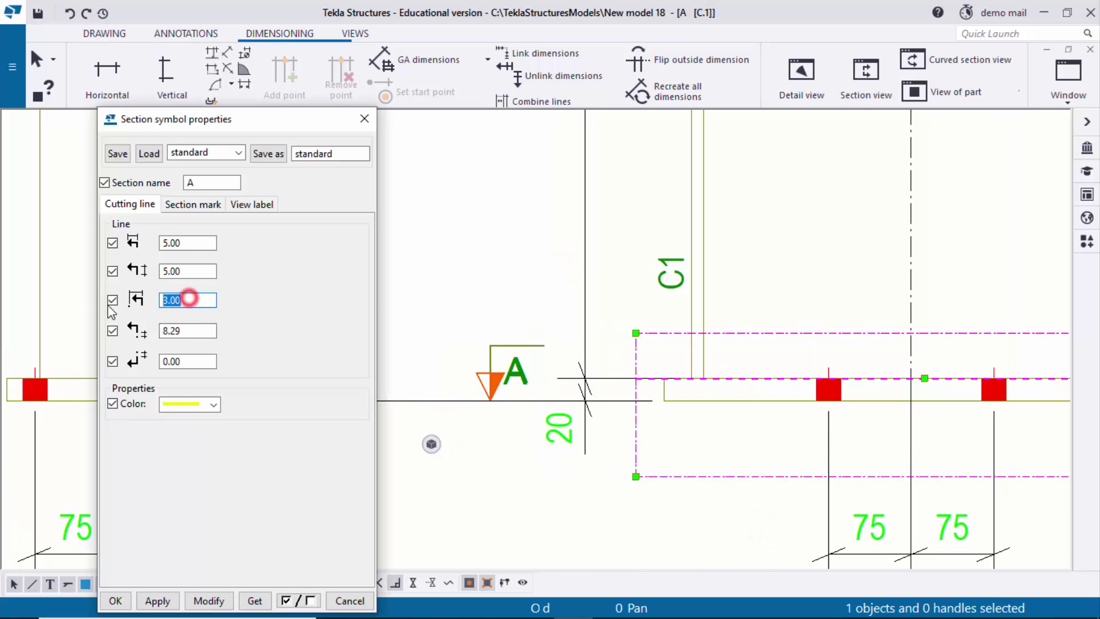
{"action": "type", "text": "4"}
{"action": "left_click", "coordinate": [218, 596]}
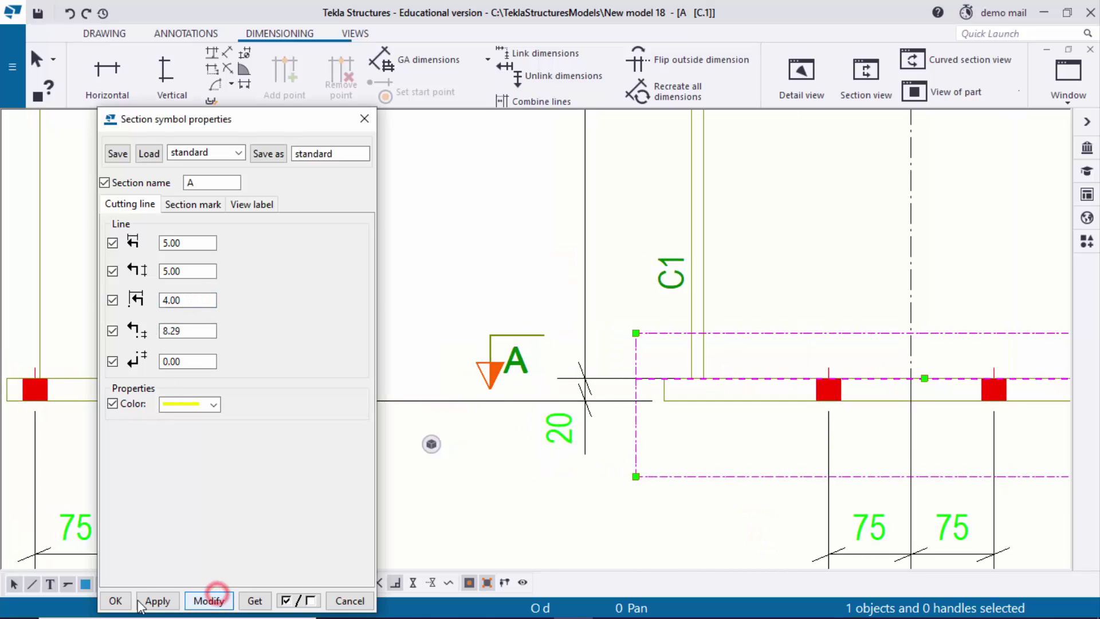
{"action": "left_click", "coordinate": [116, 600]}
{"action": "scroll", "coordinate": [390, 286], "scroll_direction": "down", "scroll_amount": 2}
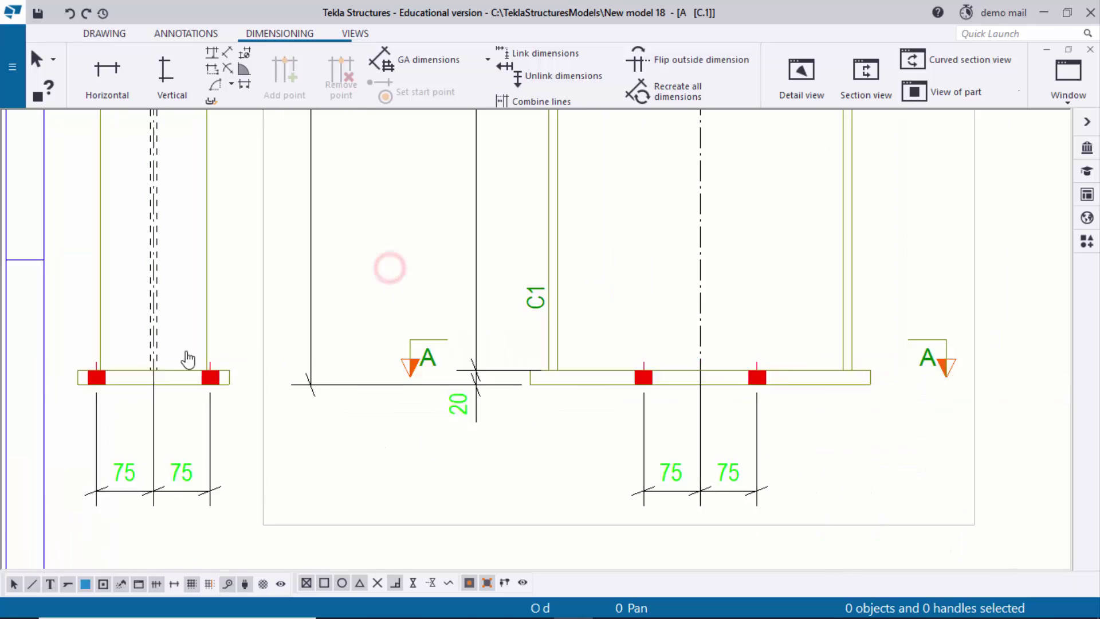
{"action": "scroll", "coordinate": [559, 346], "scroll_direction": "up", "scroll_amount": 2}
Drag section symbol A left so its marks sit near the base plate ends
{"action": "mouse_move", "coordinate": [648, 394]}
{"action": "left_mouse_down"}
{"action": "mouse_move", "coordinate": [831, 381]}
{"action": "mouse_move", "coordinate": [620, 376]}
{"action": "mouse_move", "coordinate": [710, 394]}
{"action": "mouse_move", "coordinate": [591, 394]}
{"action": "mouse_move", "coordinate": [614, 397]}
{"action": "left_mouse_up"}
{"action": "scroll", "coordinate": [749, 370], "scroll_direction": "left", "scroll_amount": 5}
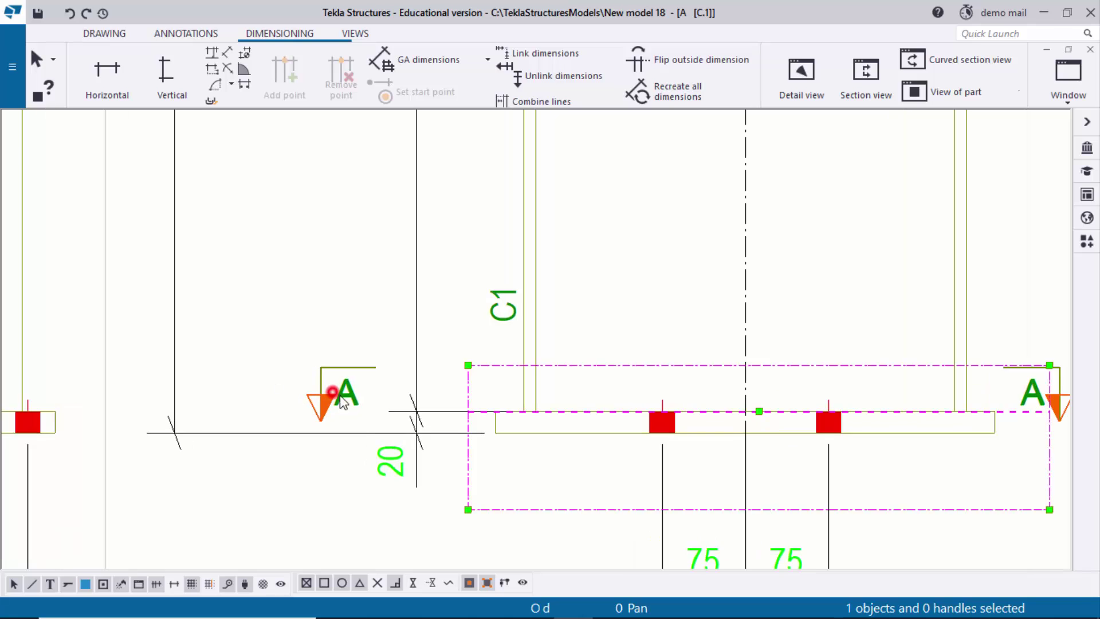
{"action": "mouse_move", "coordinate": [342, 402]}
{"action": "left_mouse_down"}
{"action": "mouse_move", "coordinate": [380, 393]}
{"action": "mouse_move", "coordinate": [346, 381]}
{"action": "mouse_move", "coordinate": [355, 403]}
{"action": "left_mouse_up"}
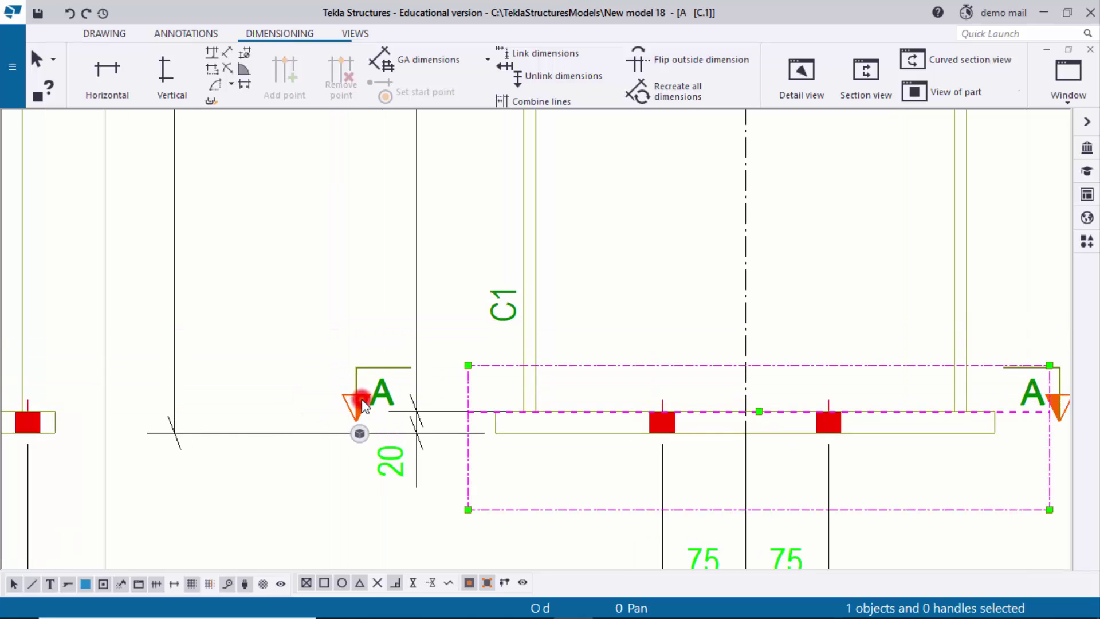
Check section symbol A's cutting-line values and close without changes
{"action": "double_click", "coordinate": [362, 403]}
{"action": "double_click", "coordinate": [188, 304]}
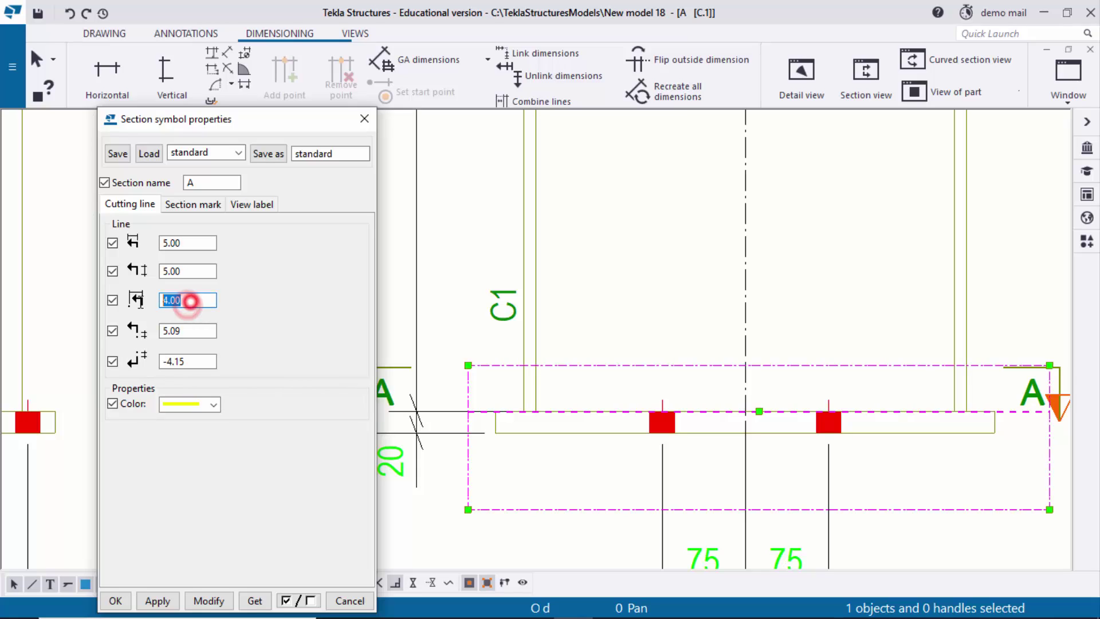
{"action": "left_click", "coordinate": [181, 304]}
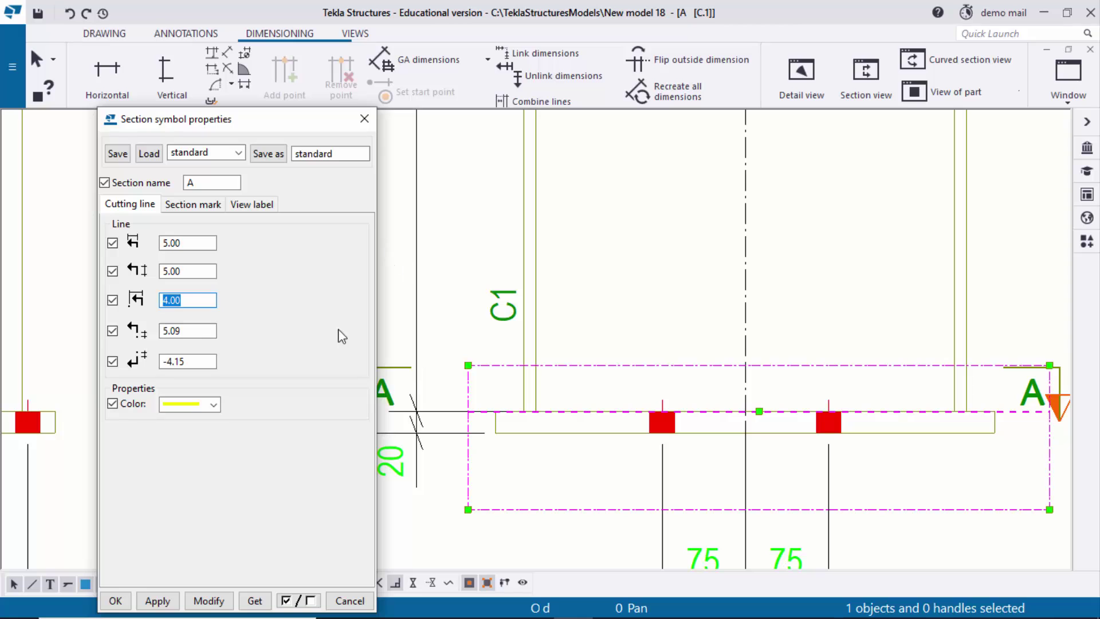
{"action": "left_click", "coordinate": [364, 120]}
{"action": "scroll", "coordinate": [450, 214], "scroll_direction": "down", "scroll_amount": 3}
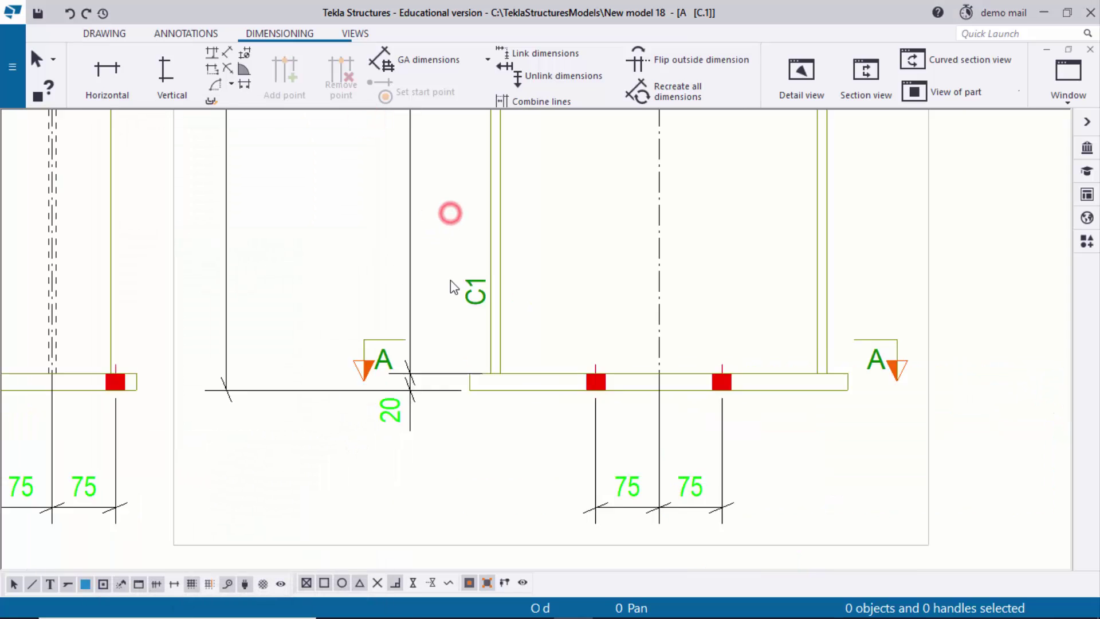
{"action": "scroll", "coordinate": [737, 358], "scroll_direction": "up", "scroll_amount": 2}
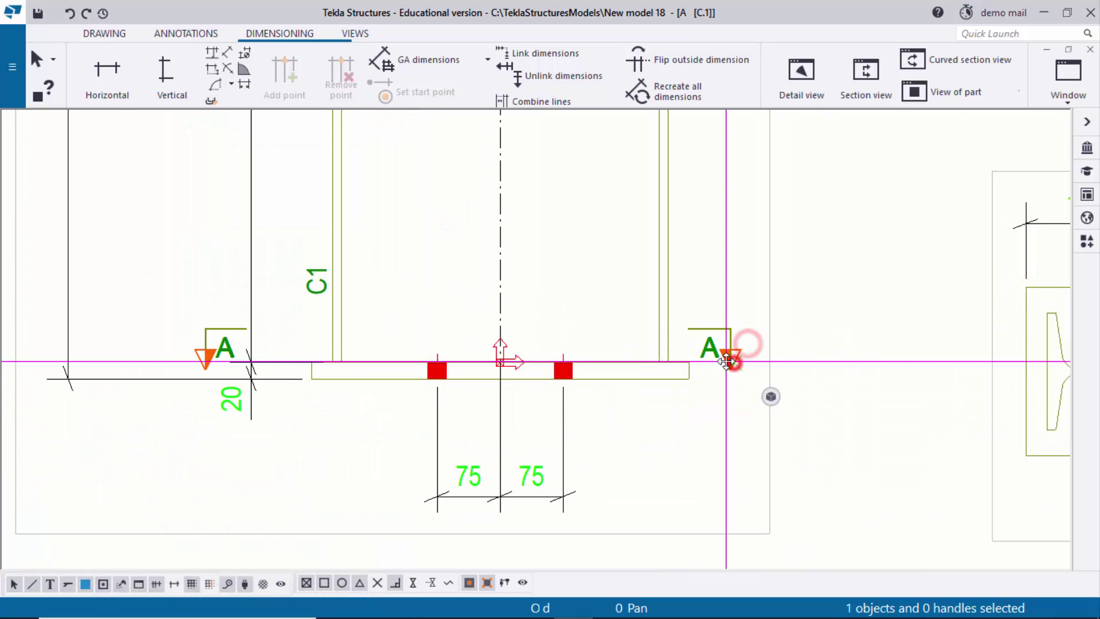
{"action": "left_click", "coordinate": [785, 338]}
{"action": "scroll", "coordinate": [785, 338], "scroll_direction": "down", "scroll_amount": 2}
{"action": "scroll", "coordinate": [764, 338], "scroll_direction": "up", "scroll_amount": 1}
{"action": "scroll", "coordinate": [760, 332], "scroll_direction": "down", "scroll_amount": 1}
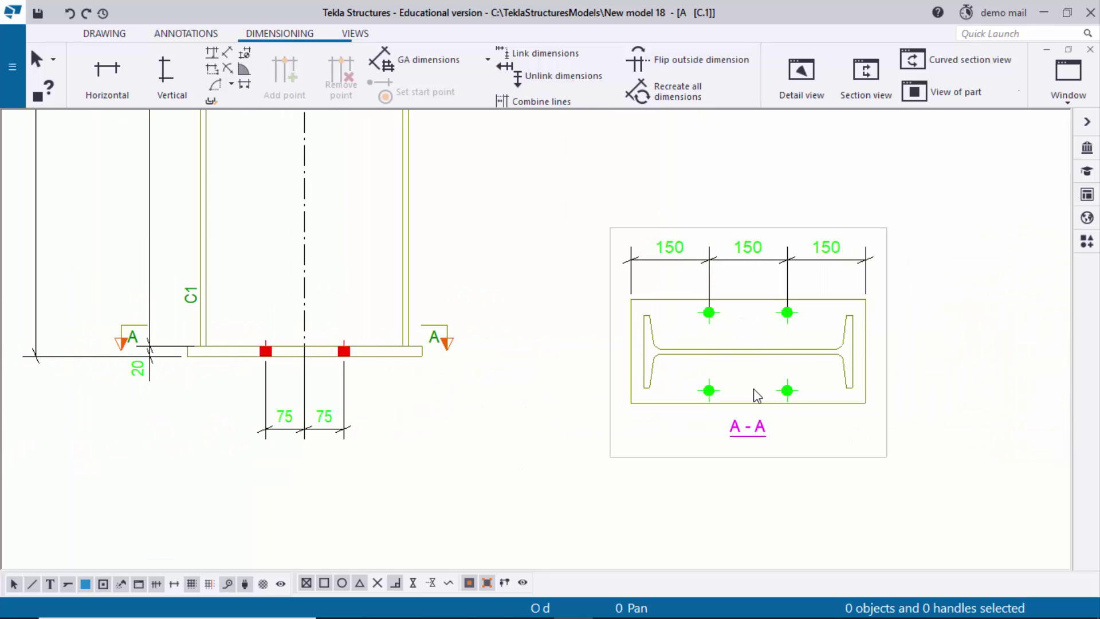
{"action": "scroll", "coordinate": [704, 360], "scroll_direction": "up", "scroll_amount": 2}
{"action": "scroll", "coordinate": [666, 328], "scroll_direction": "down", "scroll_amount": 3}
{"action": "scroll", "coordinate": [667, 298], "scroll_direction": "up", "scroll_amount": 1}
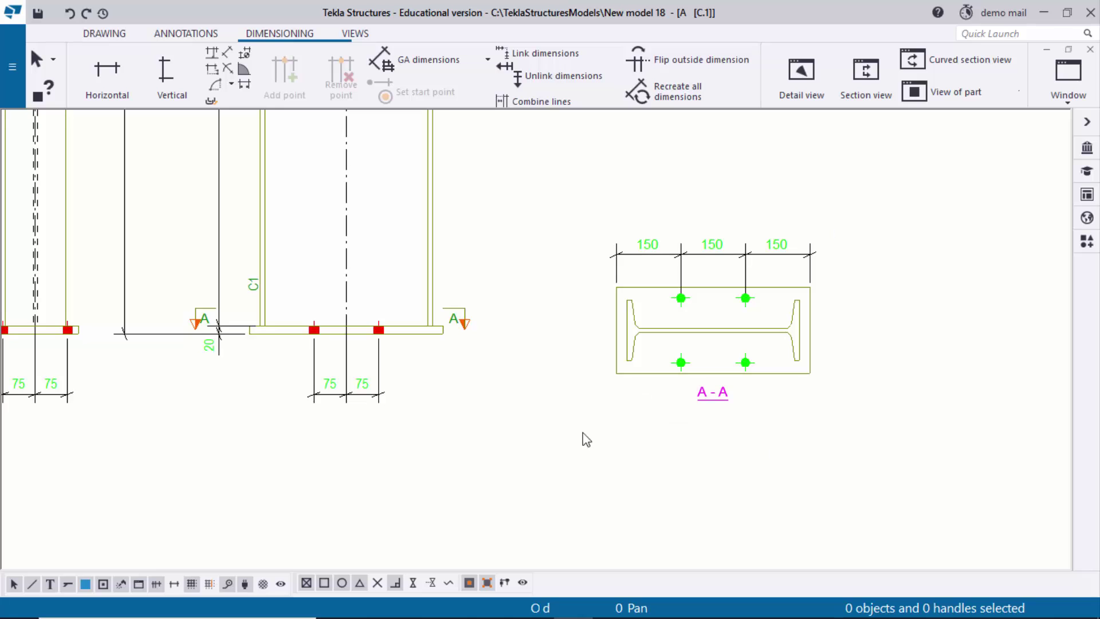
{"action": "scroll", "coordinate": [725, 370], "scroll_direction": "down", "scroll_amount": 3}
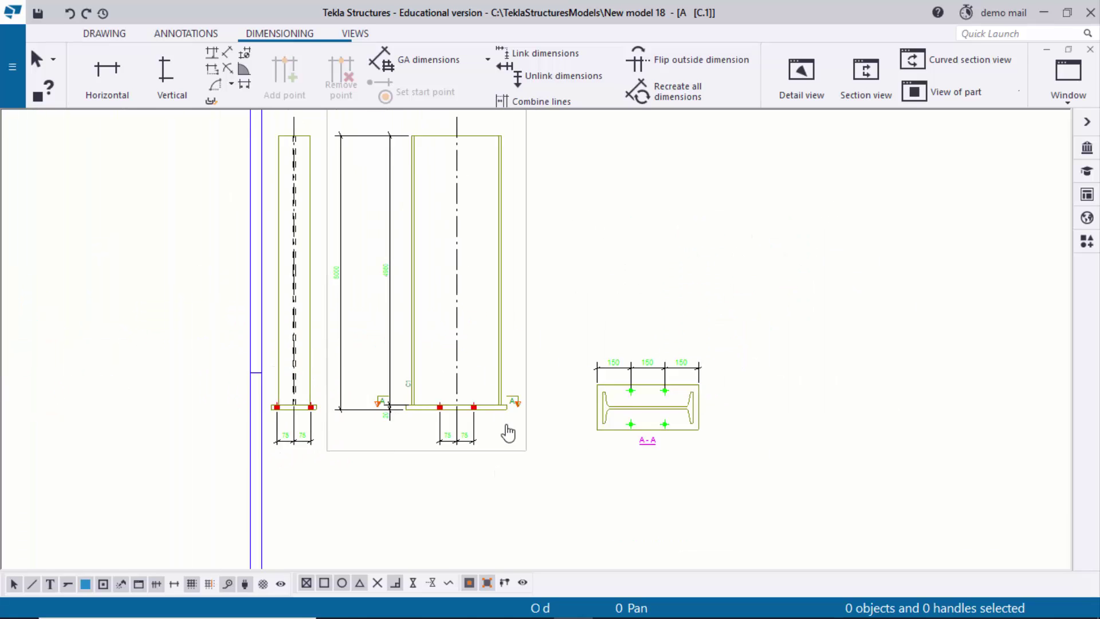
{"action": "scroll", "coordinate": [625, 381], "scroll_direction": "down", "scroll_amount": 1}
{"action": "scroll", "coordinate": [602, 381], "scroll_direction": "up", "scroll_amount": 3}
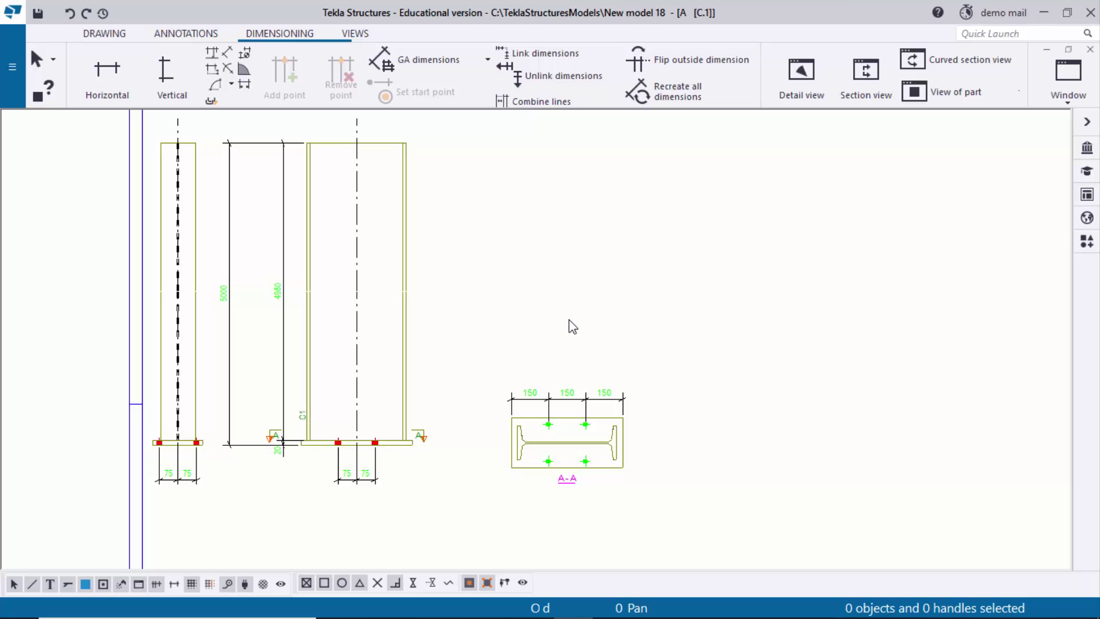
Save drawing C.1 with Ctrl+S and close it to return to the model
{"action": "key", "text": "ctrl+s"}
{"action": "left_click", "coordinate": [1090, 50]}
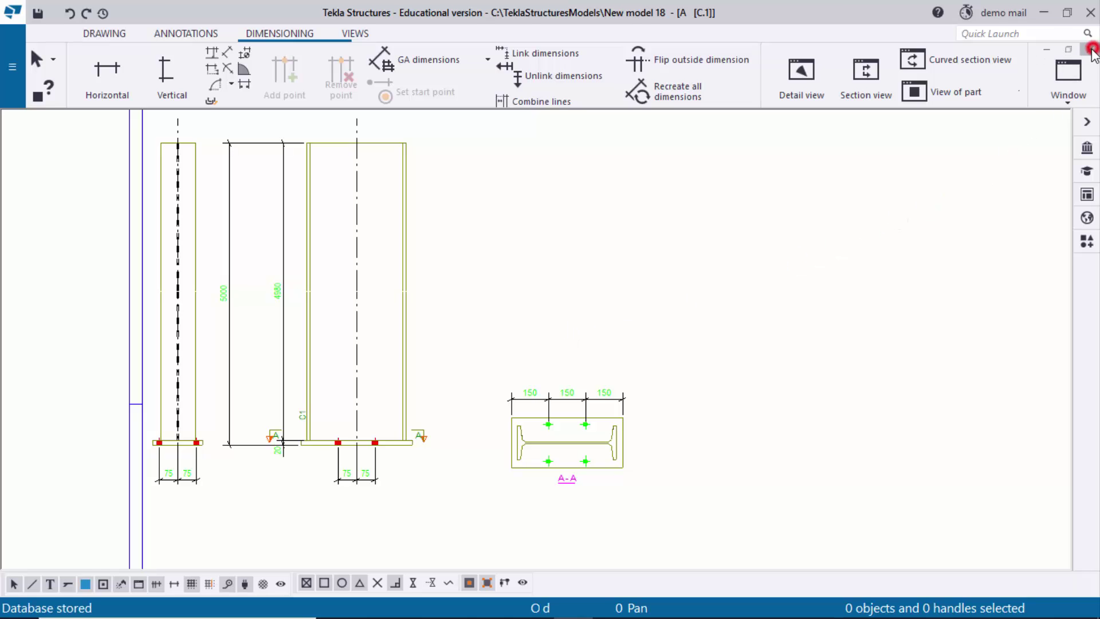